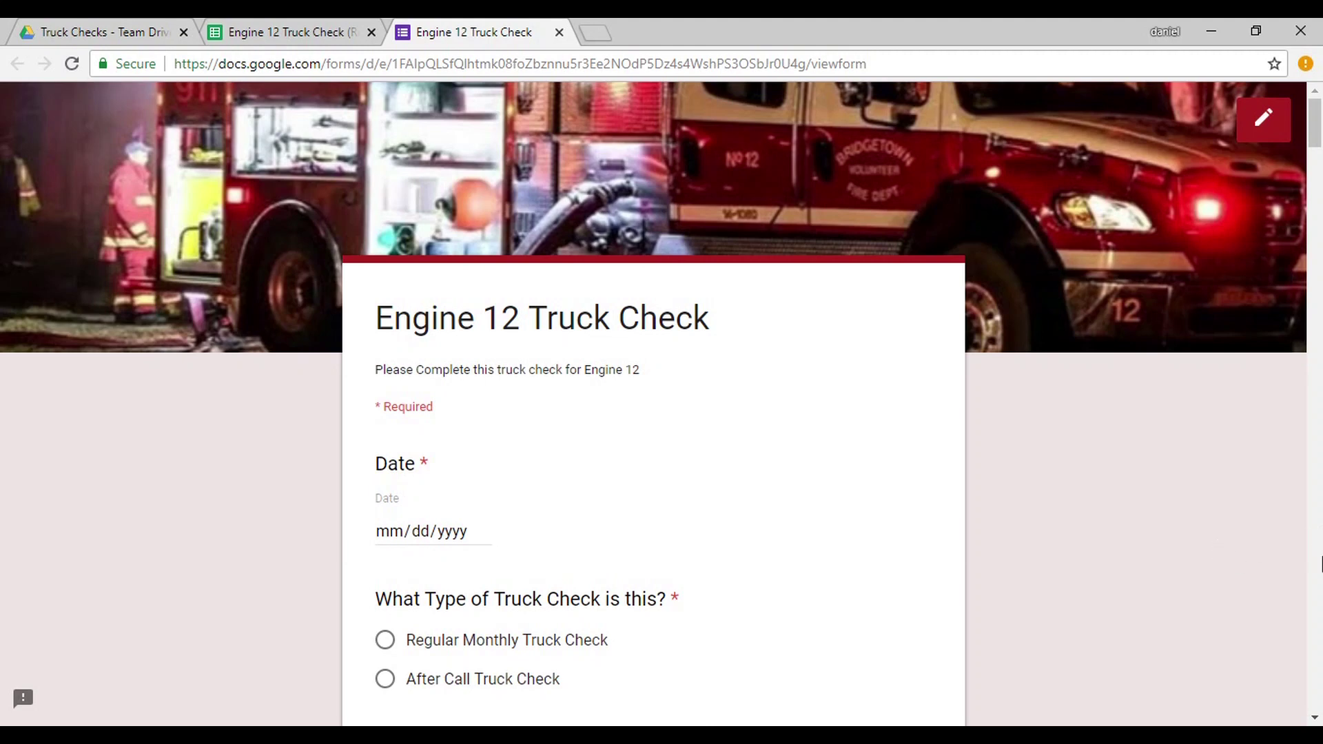
Scroll through the Google Drive page to view My Drive and its Getting started file.
{"action": "scroll", "coordinate": [1320, 564], "scroll_direction": "down", "scroll_amount": 20}
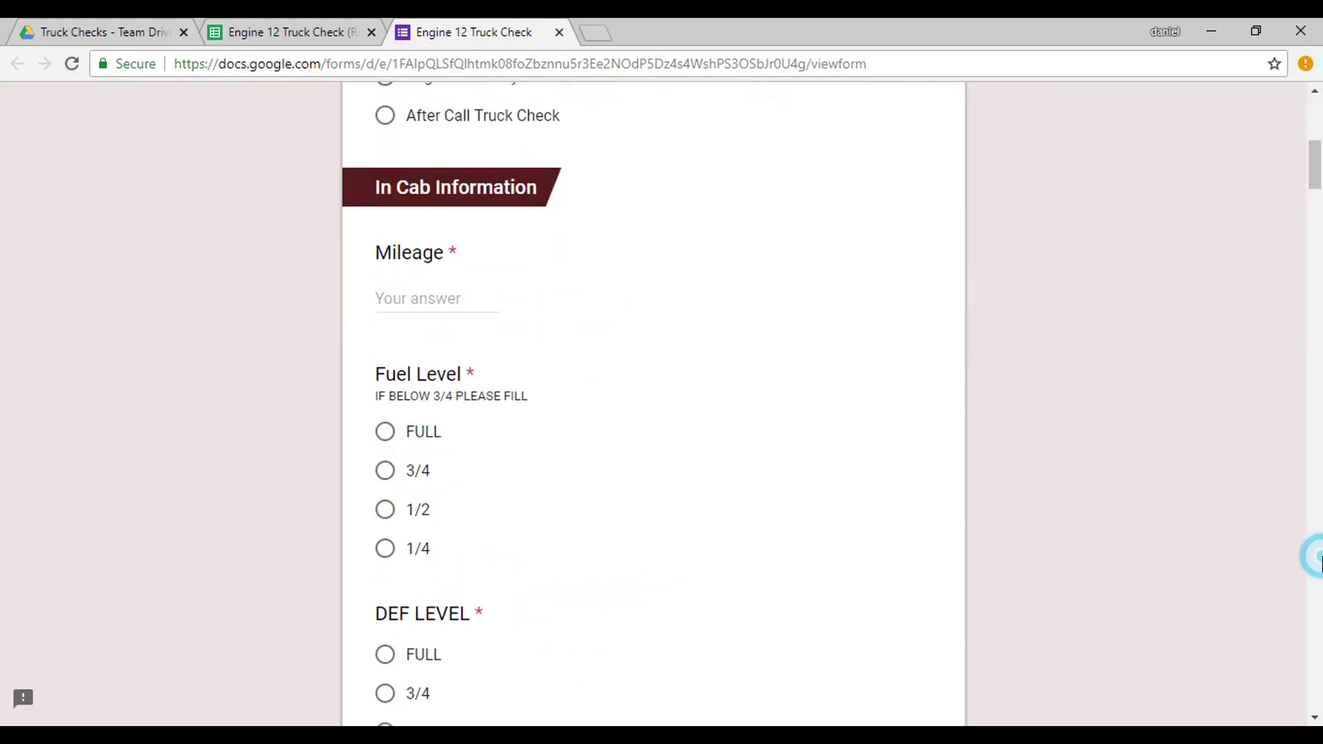
{"action": "scroll", "coordinate": [1317, 557], "scroll_direction": "down", "scroll_amount": 16}
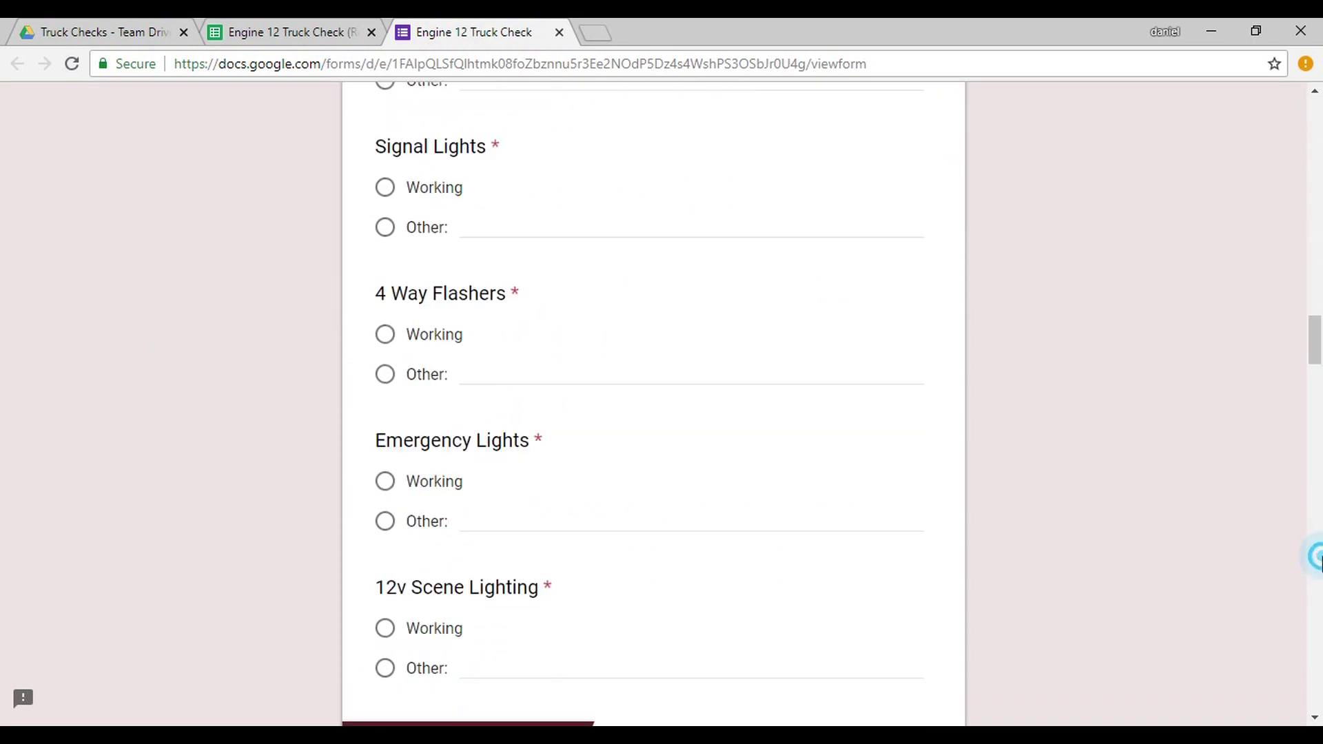
{"action": "scroll", "coordinate": [1319, 406], "scroll_direction": "down", "scroll_amount": 12}
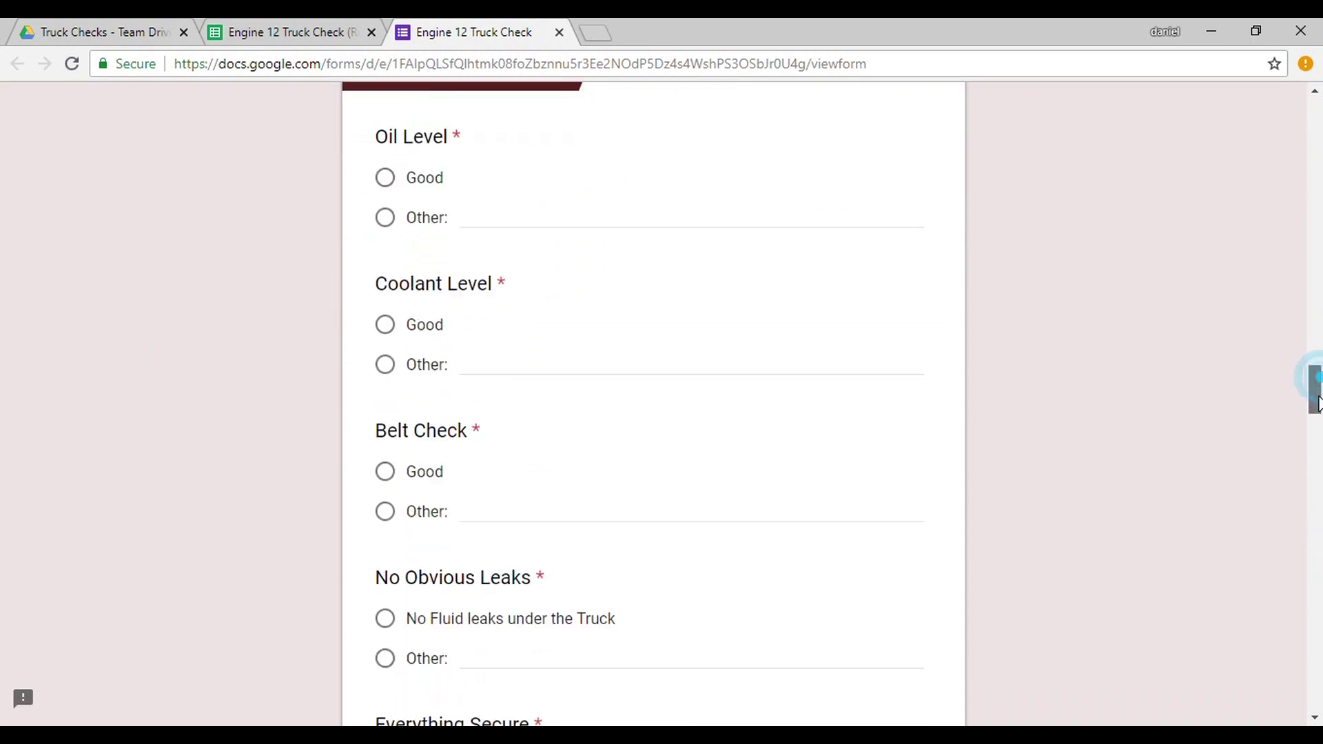
{"action": "left_click_drag", "start_coordinate": [1320, 448], "coordinate": [1318, 174]}
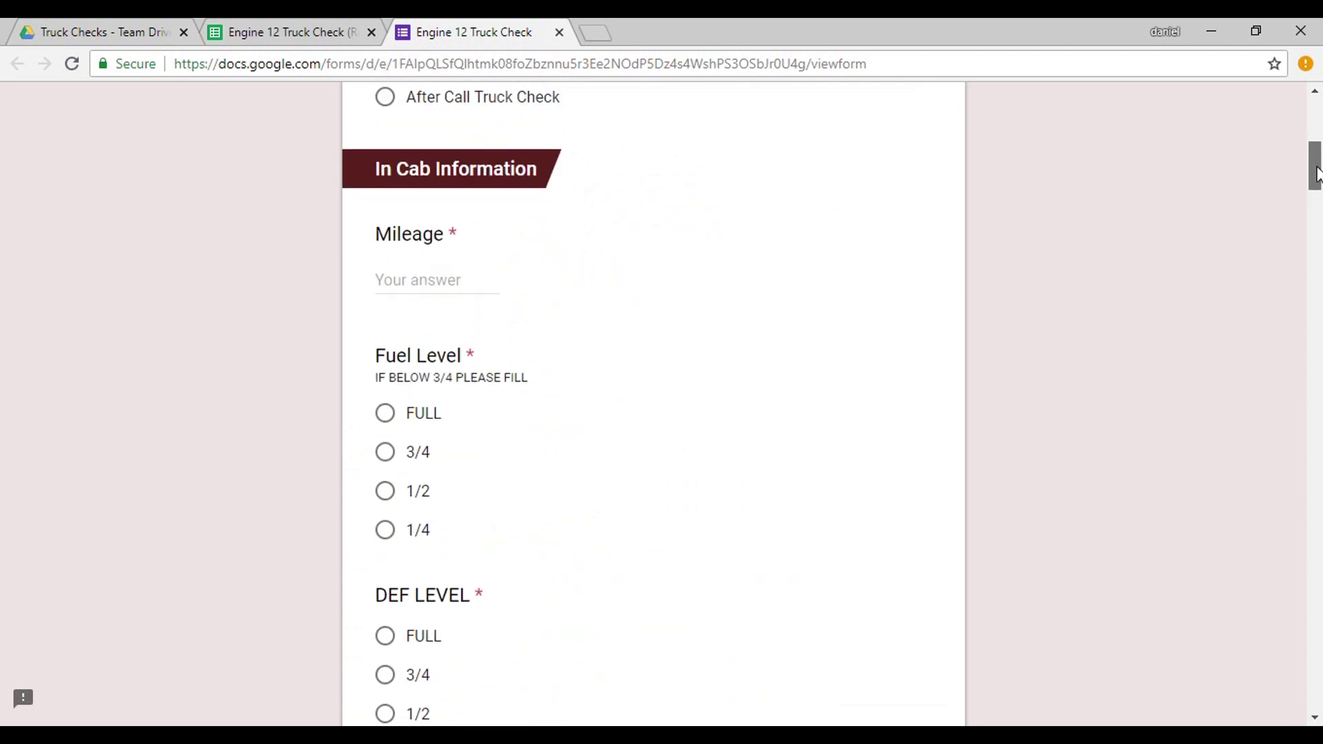
{"action": "left_click_drag", "start_coordinate": [1318, 174], "coordinate": [1320, 106]}
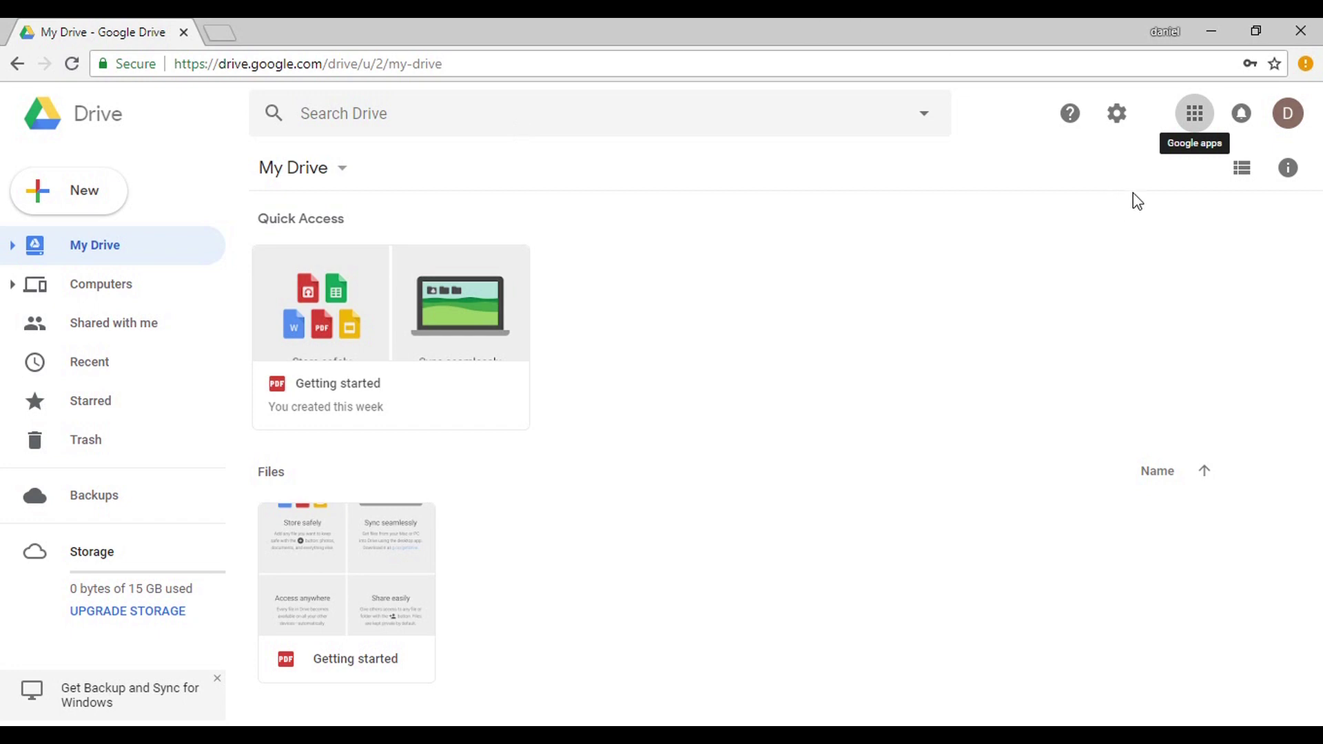
Go to Drive from the apps grid and create a blank 'Untitled form' via New > More.
{"action": "left_click", "coordinate": [1196, 125]}
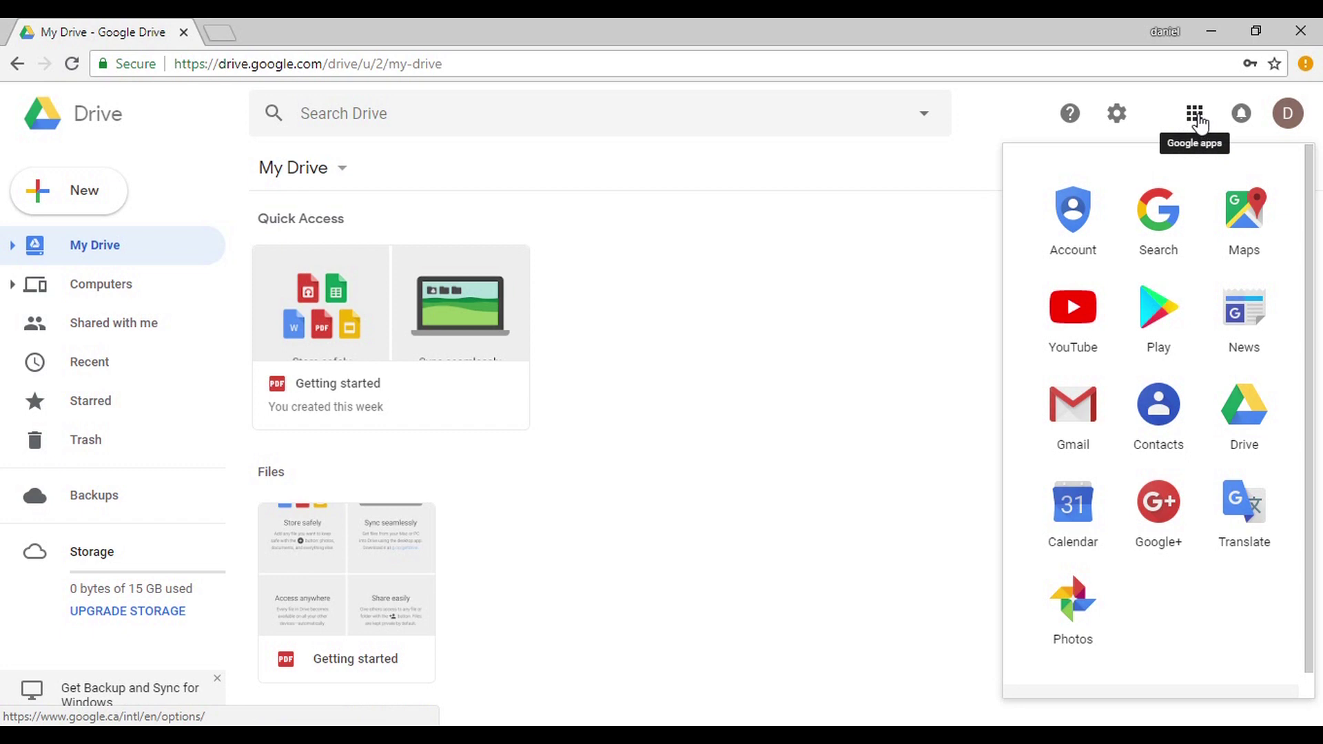
{"action": "left_click", "coordinate": [1253, 391]}
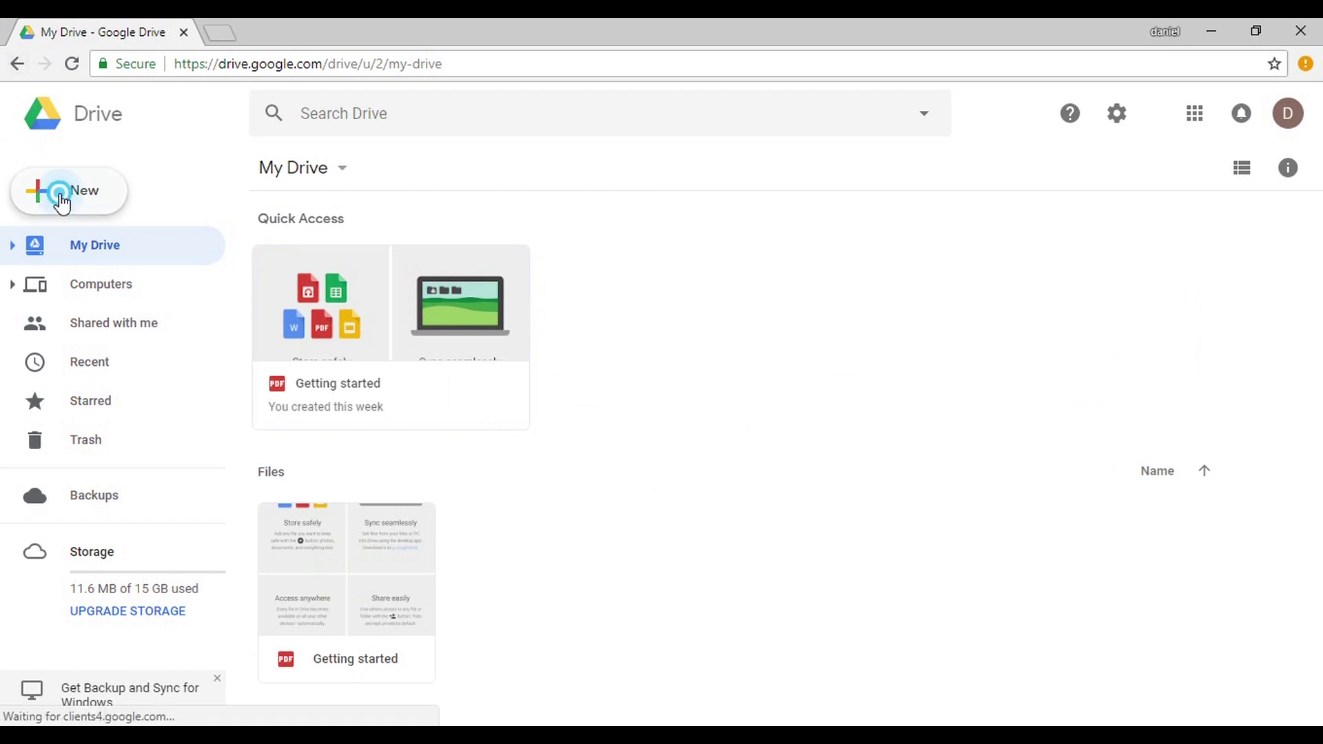
{"action": "left_click", "coordinate": [60, 199]}
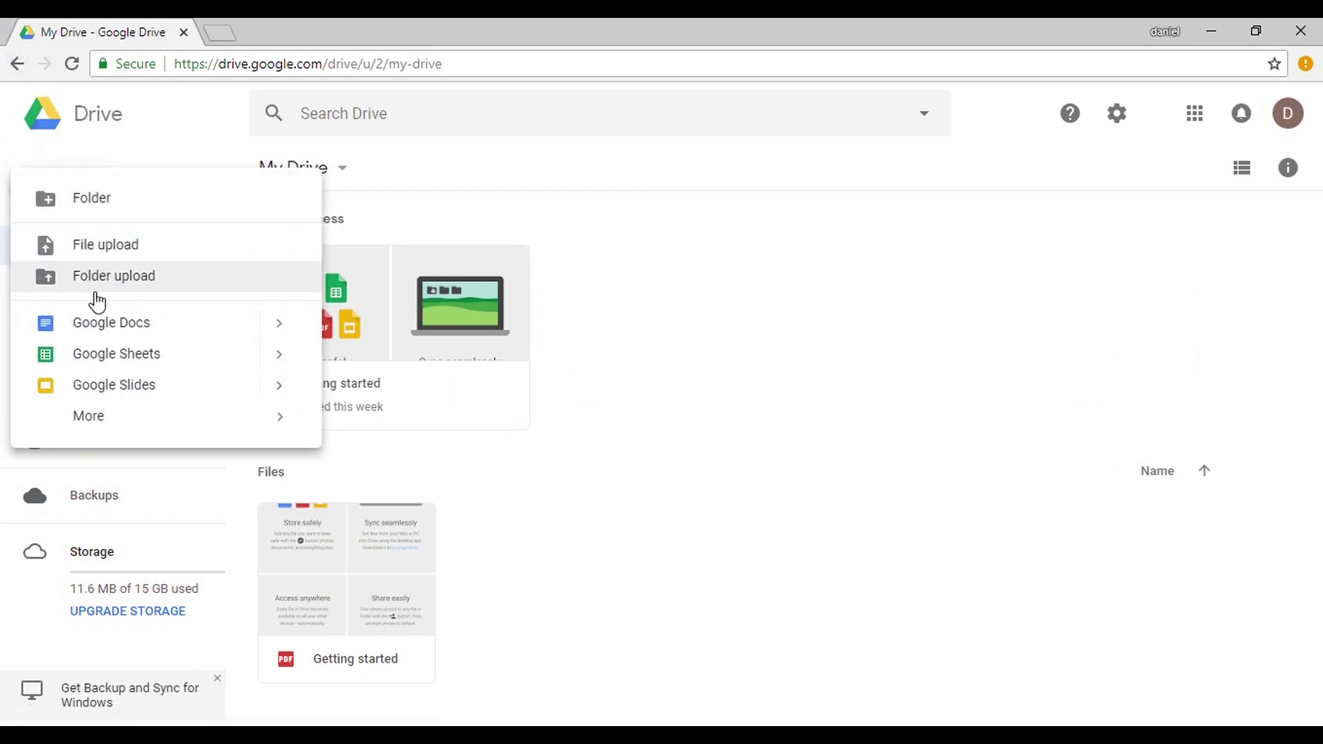
{"action": "left_click", "coordinate": [108, 417]}
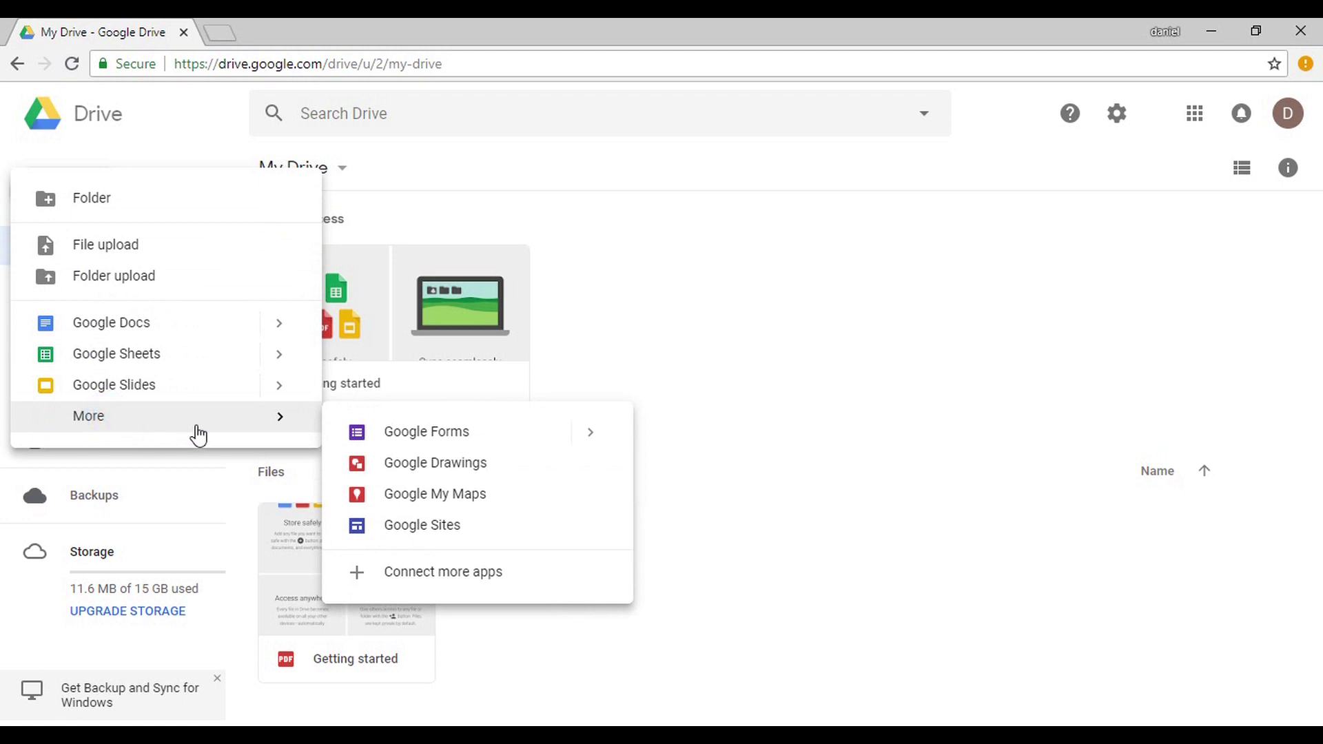
{"action": "left_click", "coordinate": [392, 438]}
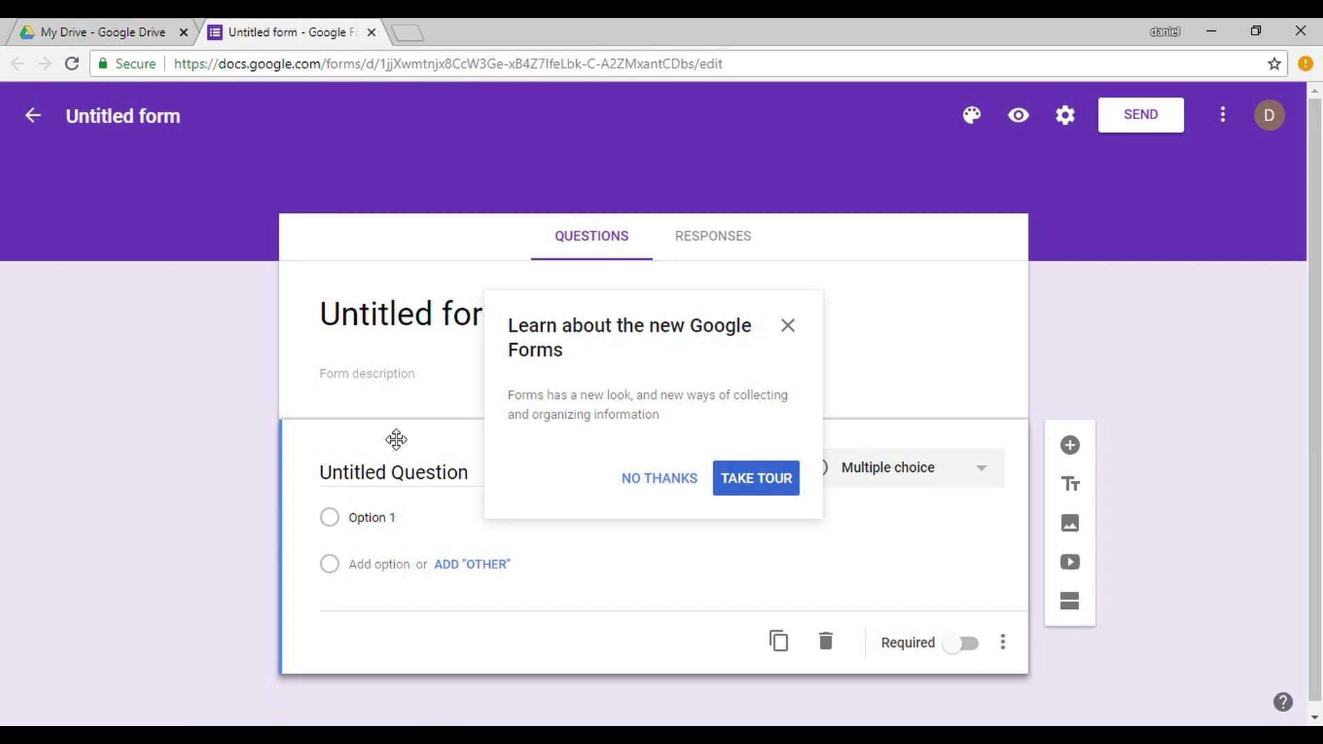
Dismiss the Forms tour and title the form 'Fuel Check'.
{"action": "left_click", "coordinate": [677, 477]}
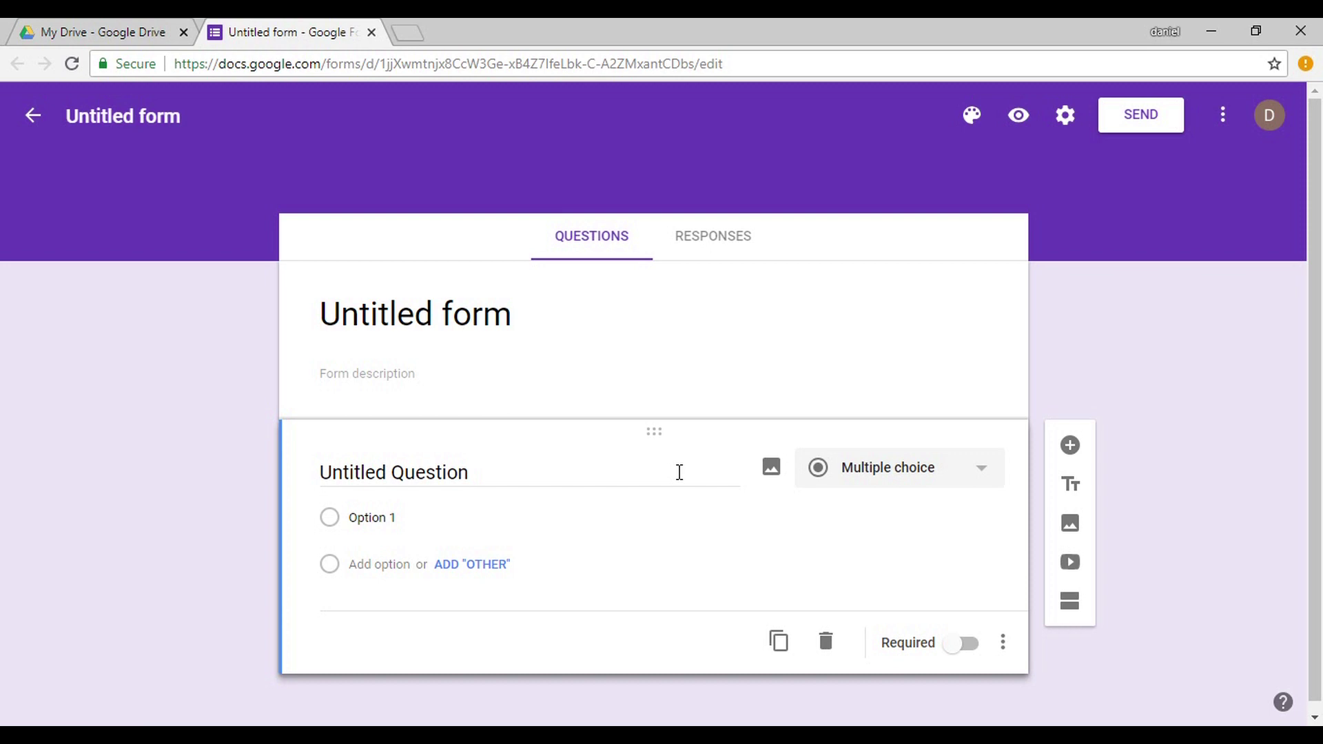
{"action": "left_click", "coordinate": [428, 314]}
{"action": "type", "text": "Fuel"}
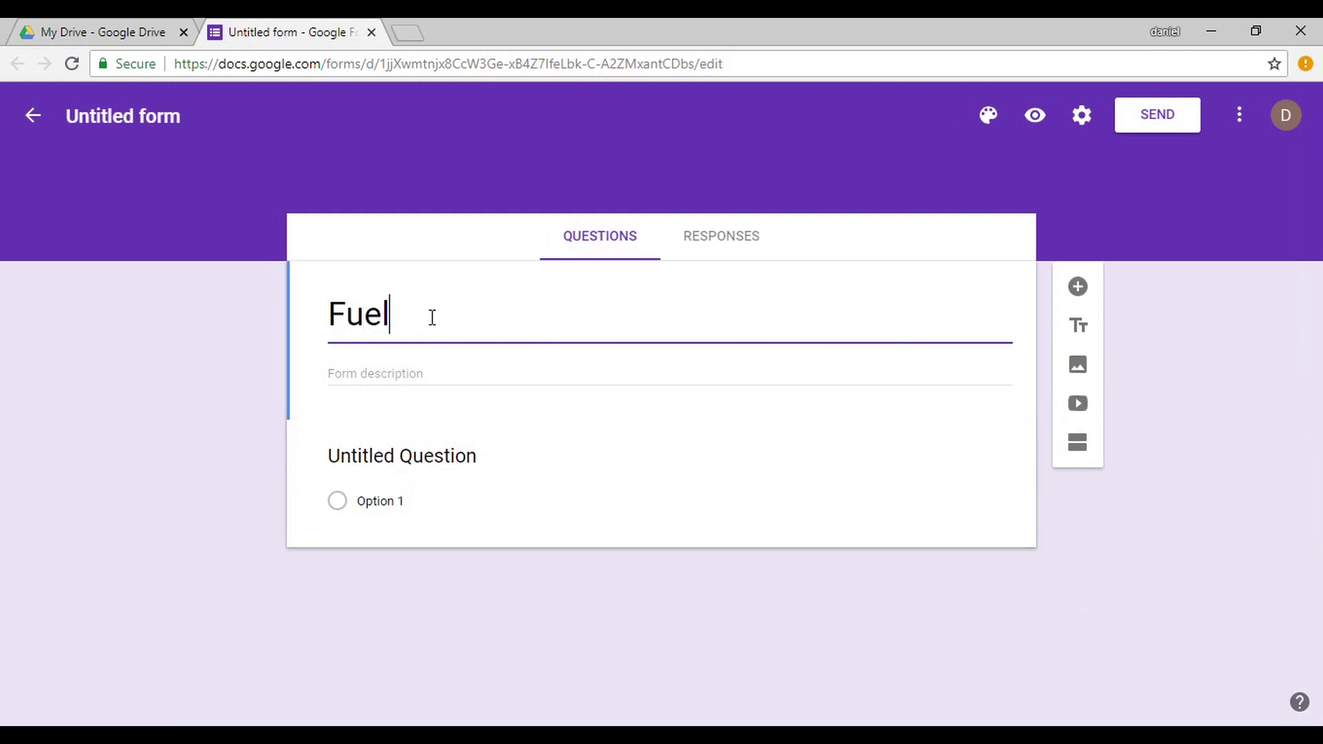
{"action": "type", "text": " Cjec"}
{"action": "key", "text": "BackSpace"}
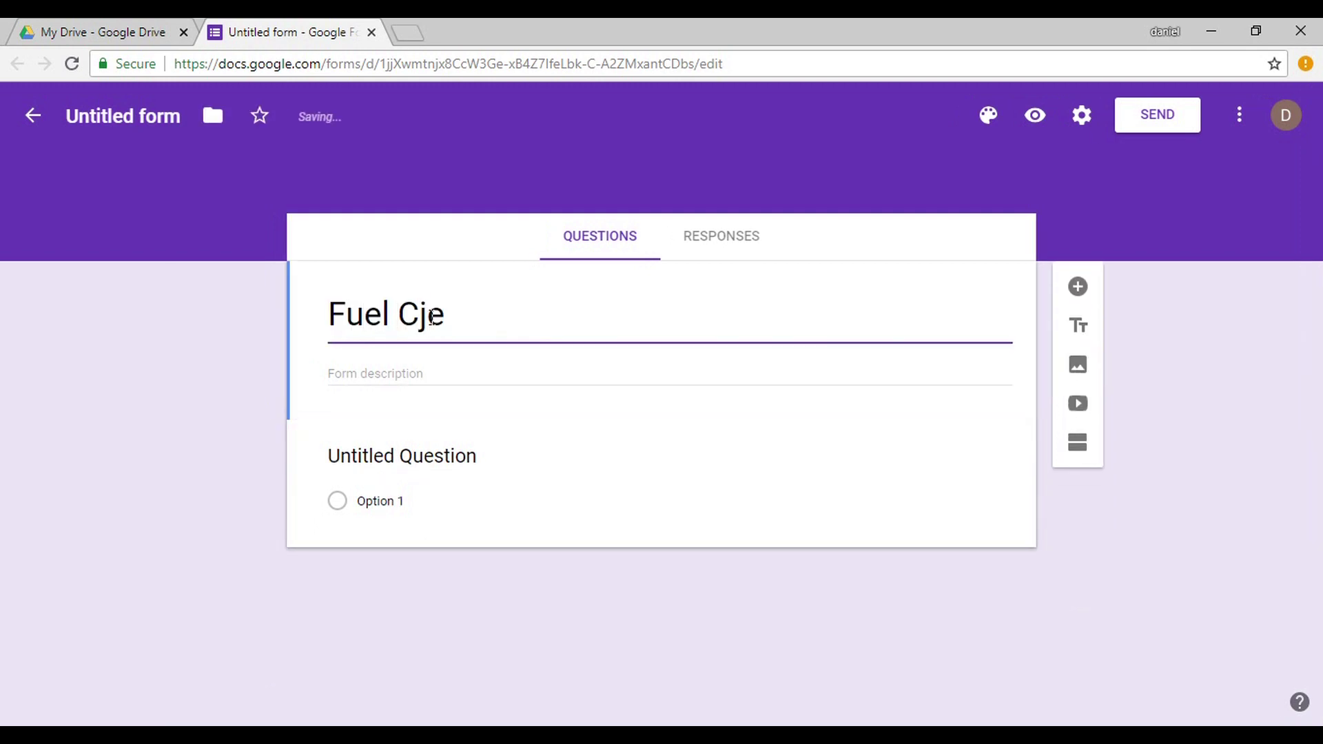
{"action": "key", "text": "BackSpace"}
{"action": "key", "text": "BackSpace"}
{"action": "type", "text": "o"}
{"action": "key", "text": "BackSpace"}
{"action": "type", "text": "j"}
{"action": "key", "text": "BackSpace"}
{"action": "type", "text": "heck"}
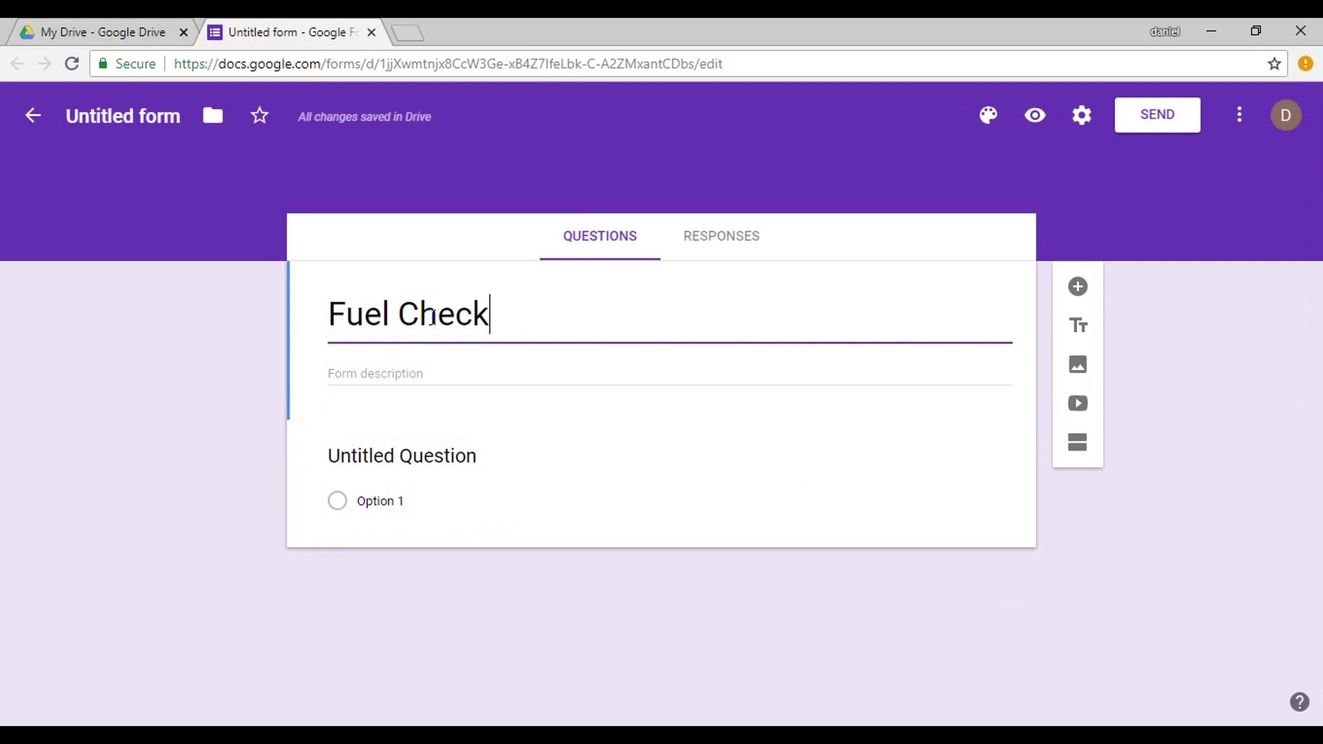
Confirm the form's file name matches the 'Fuel Check' title.
{"action": "left_click", "coordinate": [172, 127]}
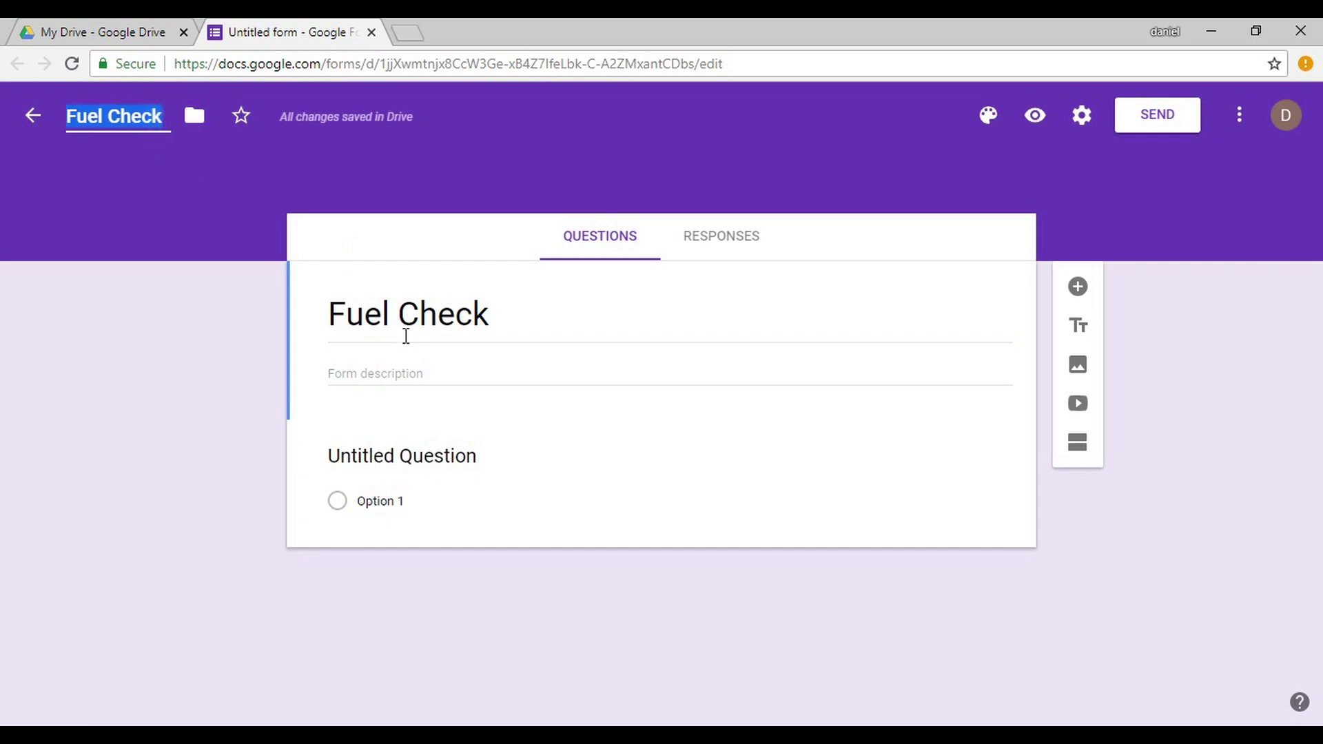
{"action": "triple_click", "coordinate": [405, 335]}
{"action": "left_click", "coordinate": [104, 123]}
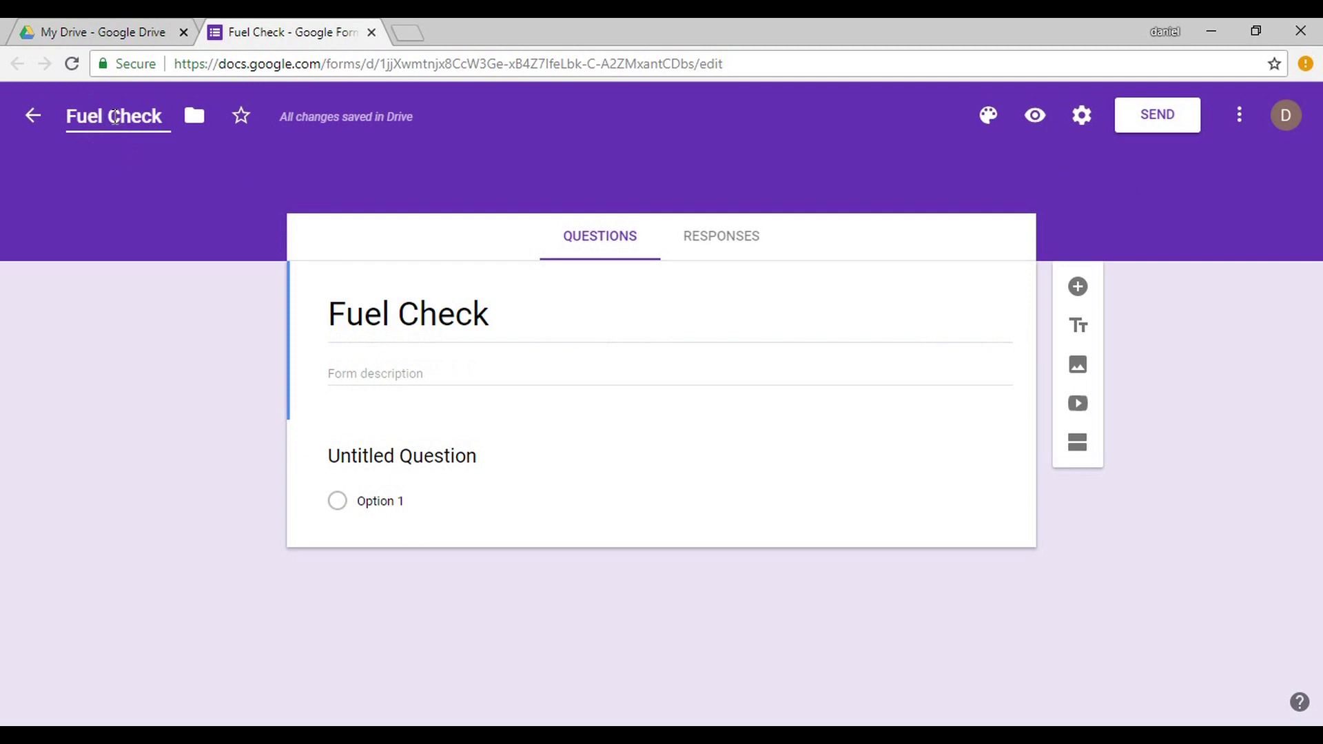
{"action": "left_click", "coordinate": [114, 117]}
Add the description 'This Form is used to check the fuel daily in apparatus', fixing the spelling.
{"action": "left_click", "coordinate": [354, 377]}
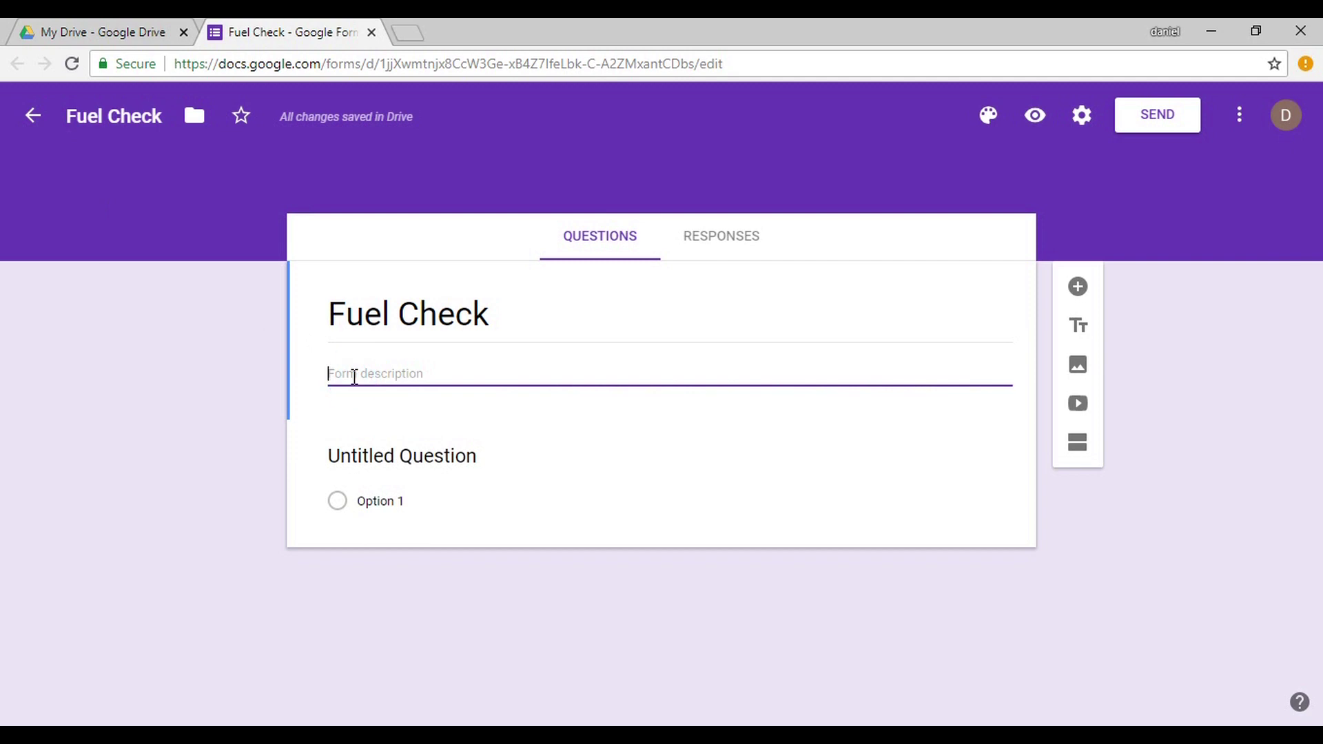
{"action": "type", "text": "This Form"}
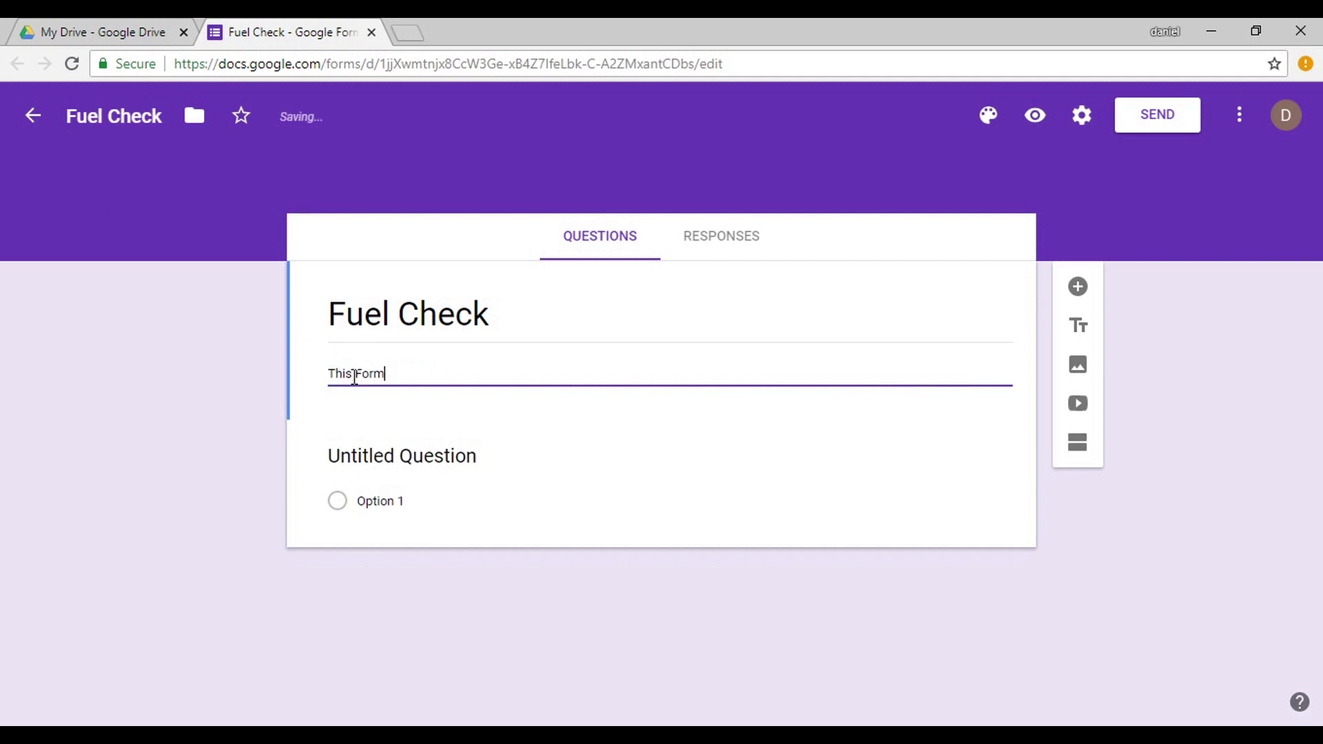
{"action": "type", "text": " is used to ch"}
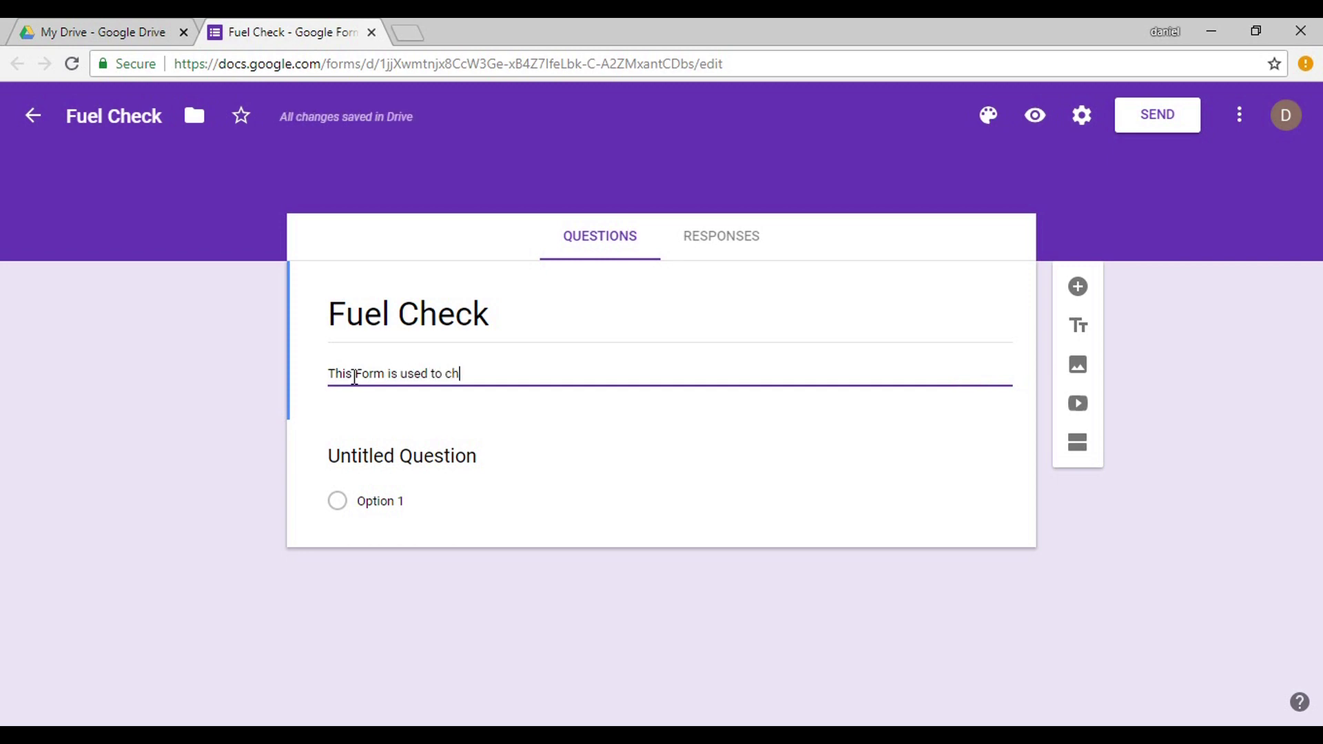
{"action": "type", "text": "eck the fuel daily in appp"}
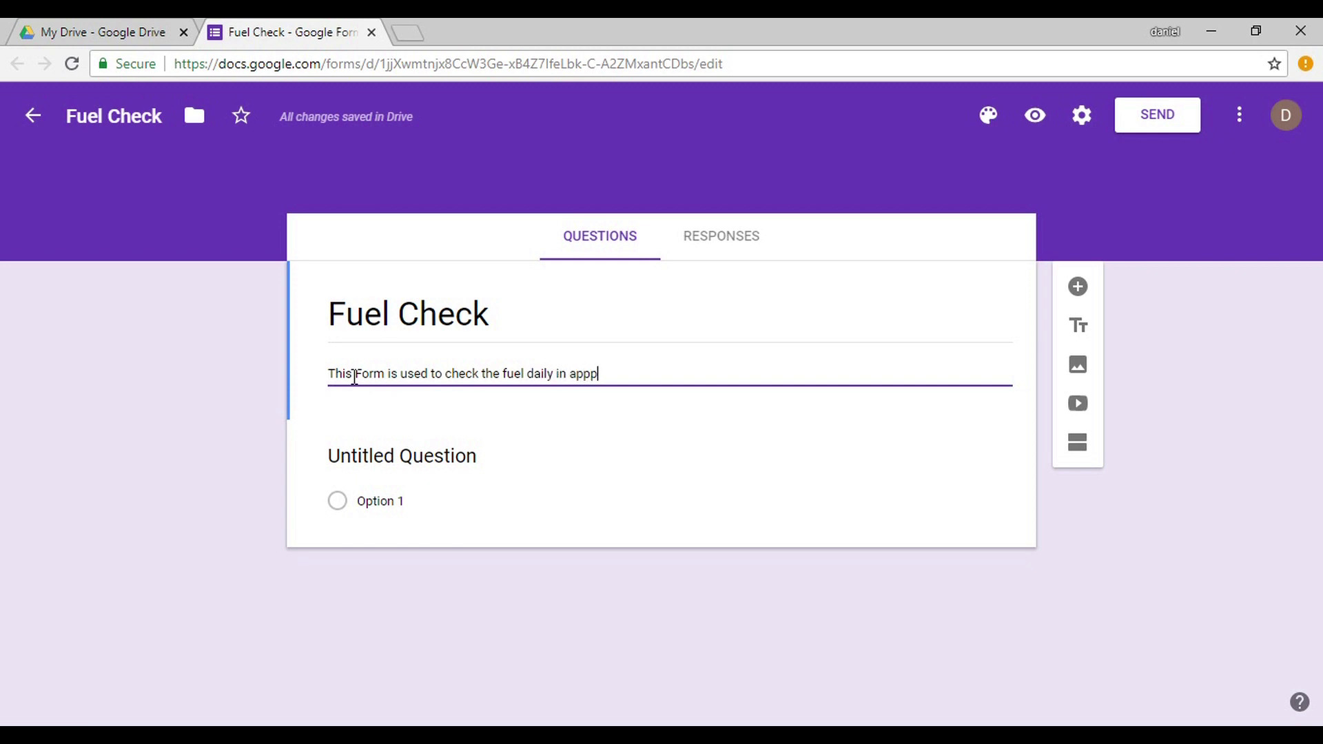
{"action": "key", "text": "BackSpace"}
{"action": "type", "text": "eratus"}
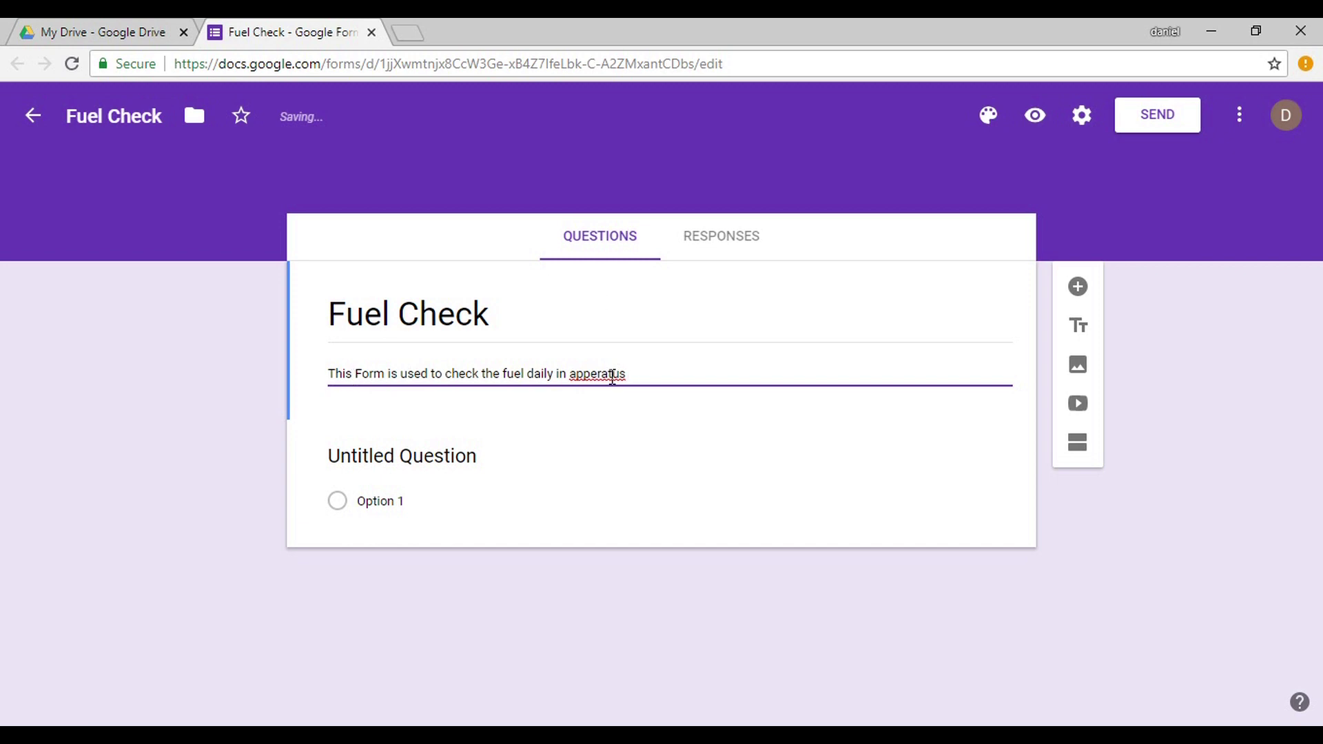
{"action": "right_click", "coordinate": [612, 376]}
{"action": "right_click", "coordinate": [612, 378]}
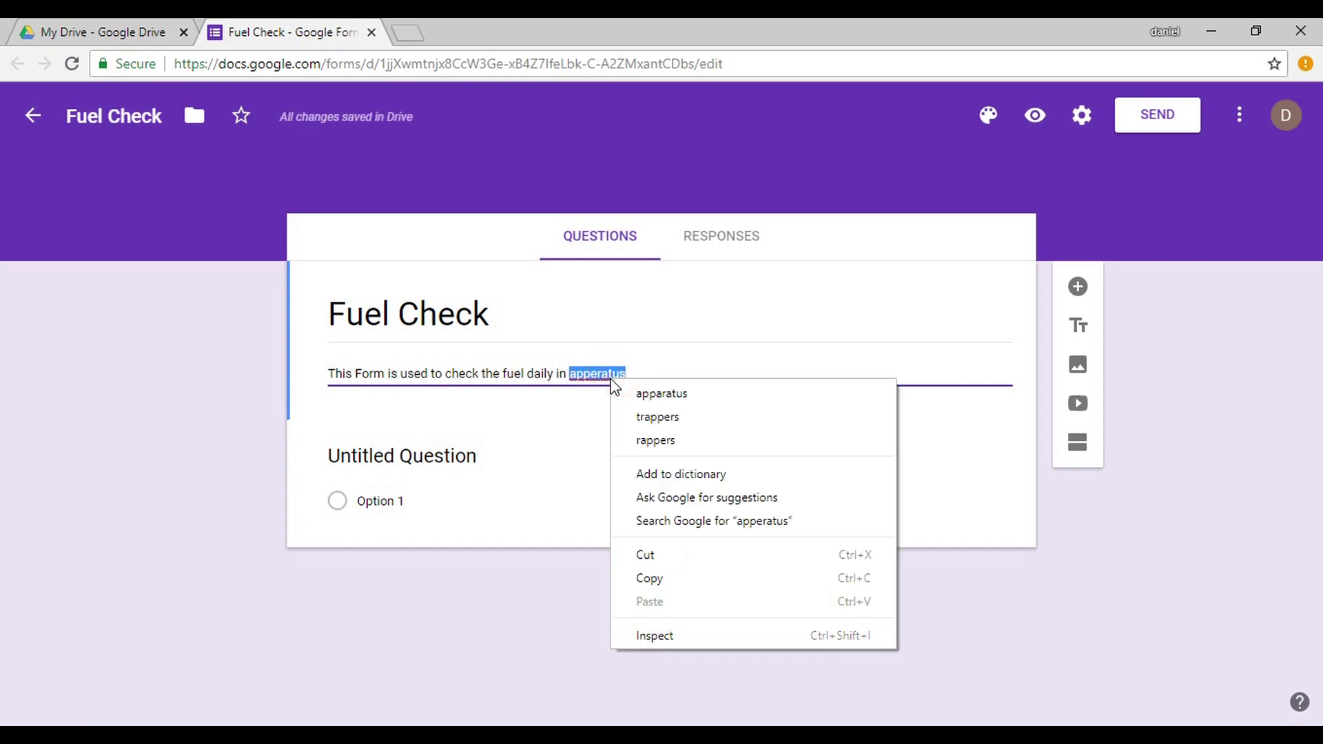
{"action": "left_click", "coordinate": [630, 396]}
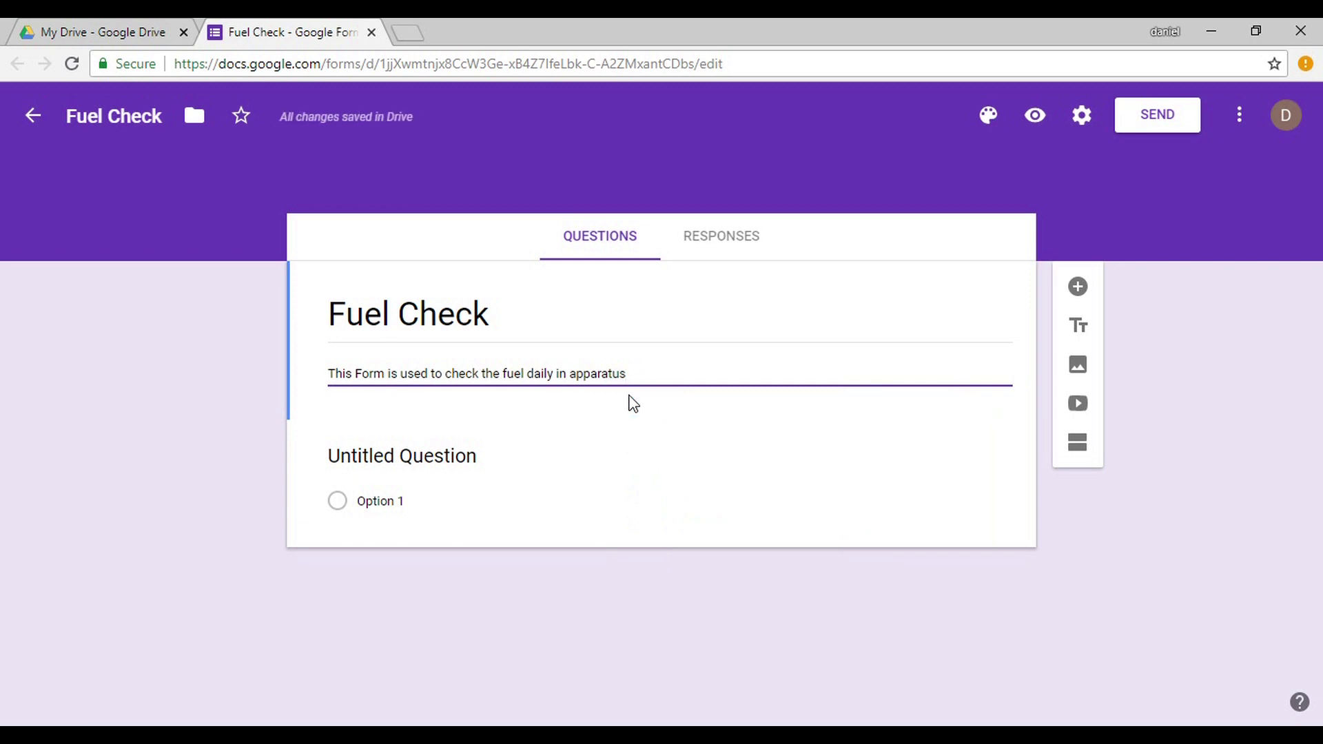
{"action": "left_click", "coordinate": [445, 455]}
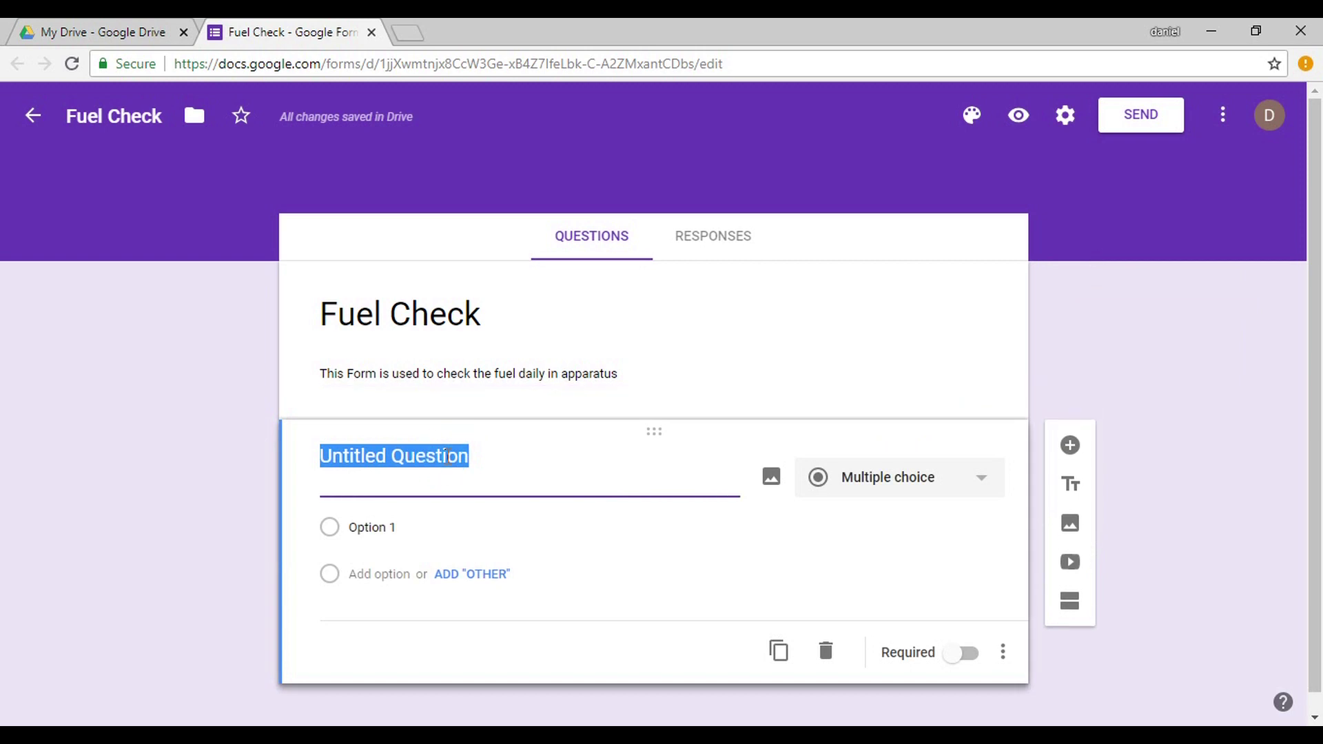
Title the first question 'What Truck is This'.
{"action": "type", "text": "What "}
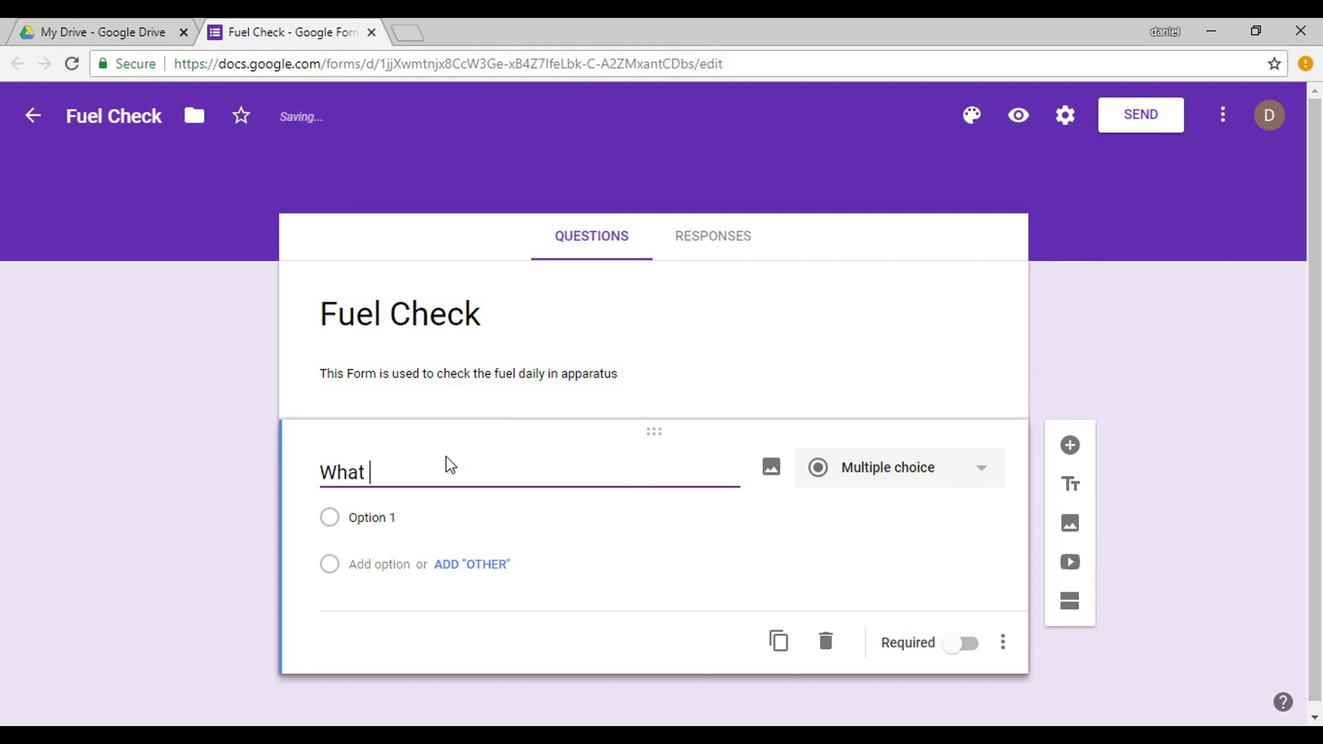
{"action": "type", "text": "Truc"}
{"action": "type", "text": "k is "}
{"action": "type", "text": "n"}
{"action": "type", "text": "his"}
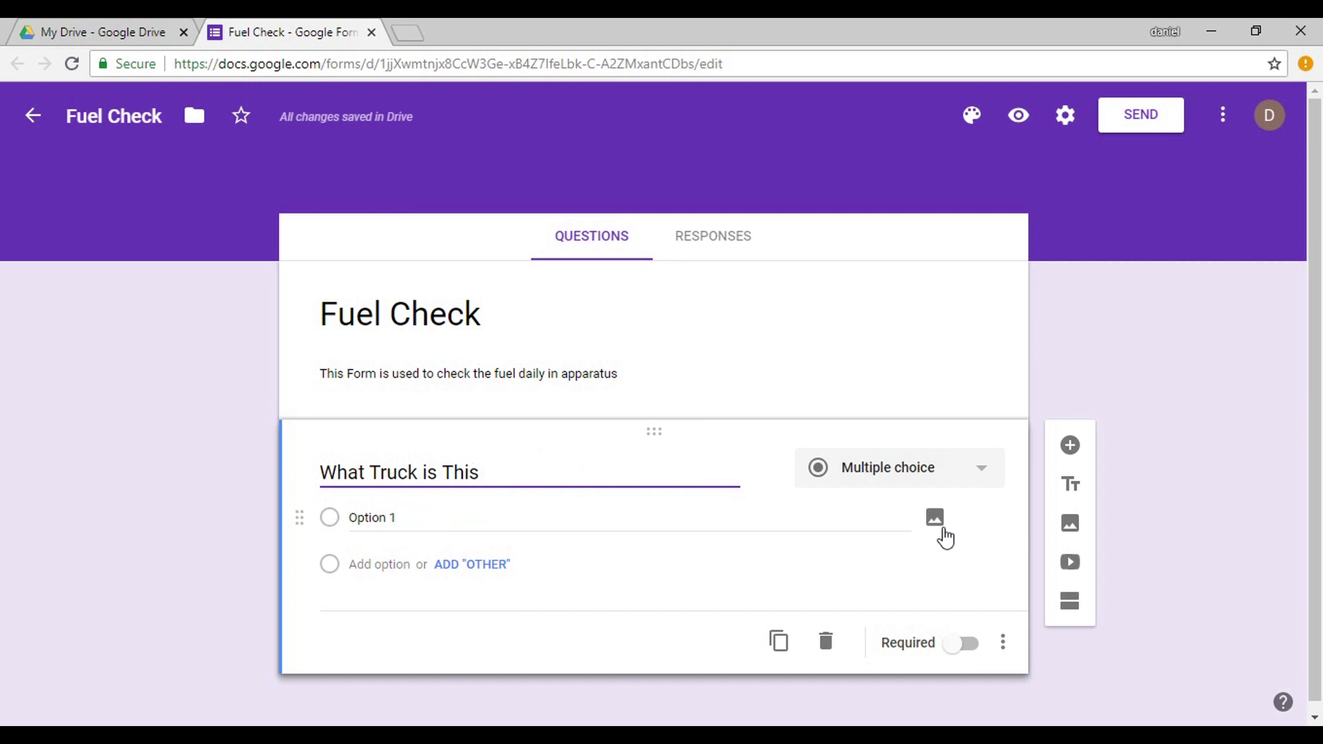
{"action": "left_click", "coordinate": [971, 479]}
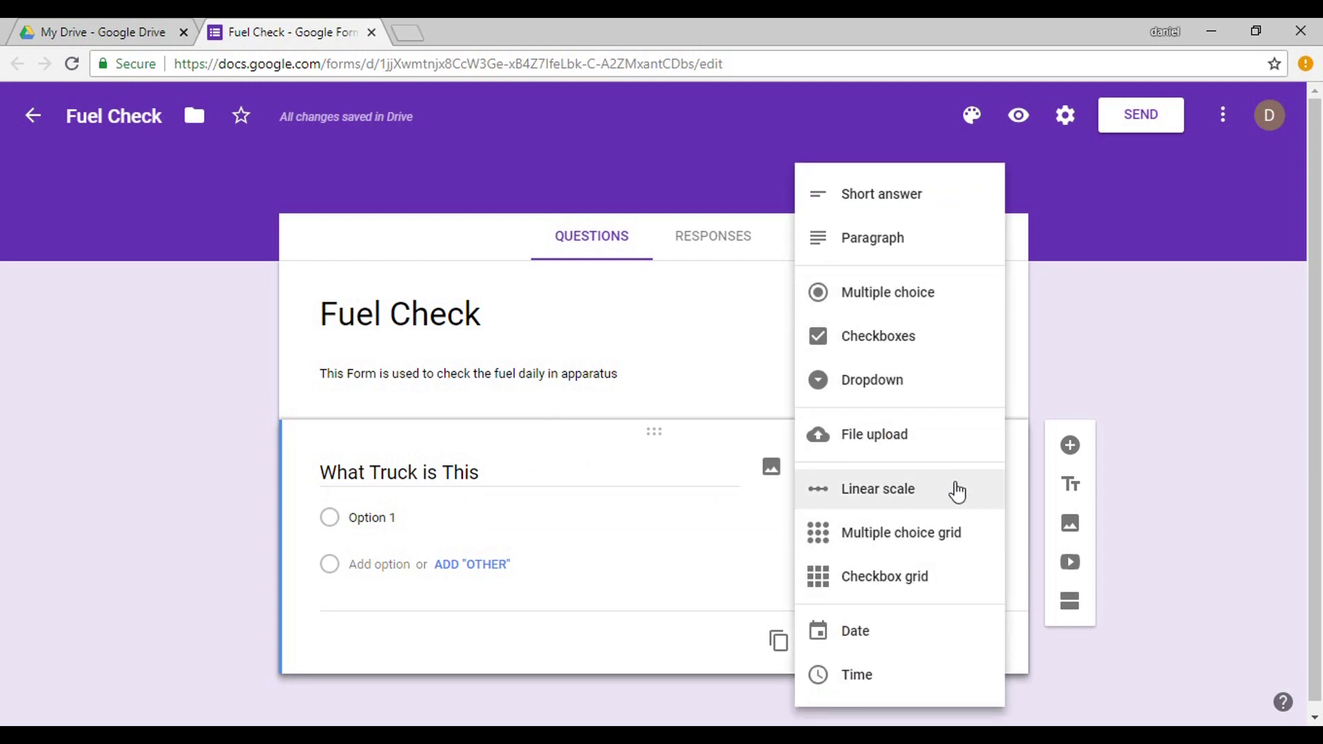
Make the truck question a dropdown with Engine 11, Engine 12, Tanker 21, Rescue 31, Utility 51.
{"action": "left_click", "coordinate": [938, 391]}
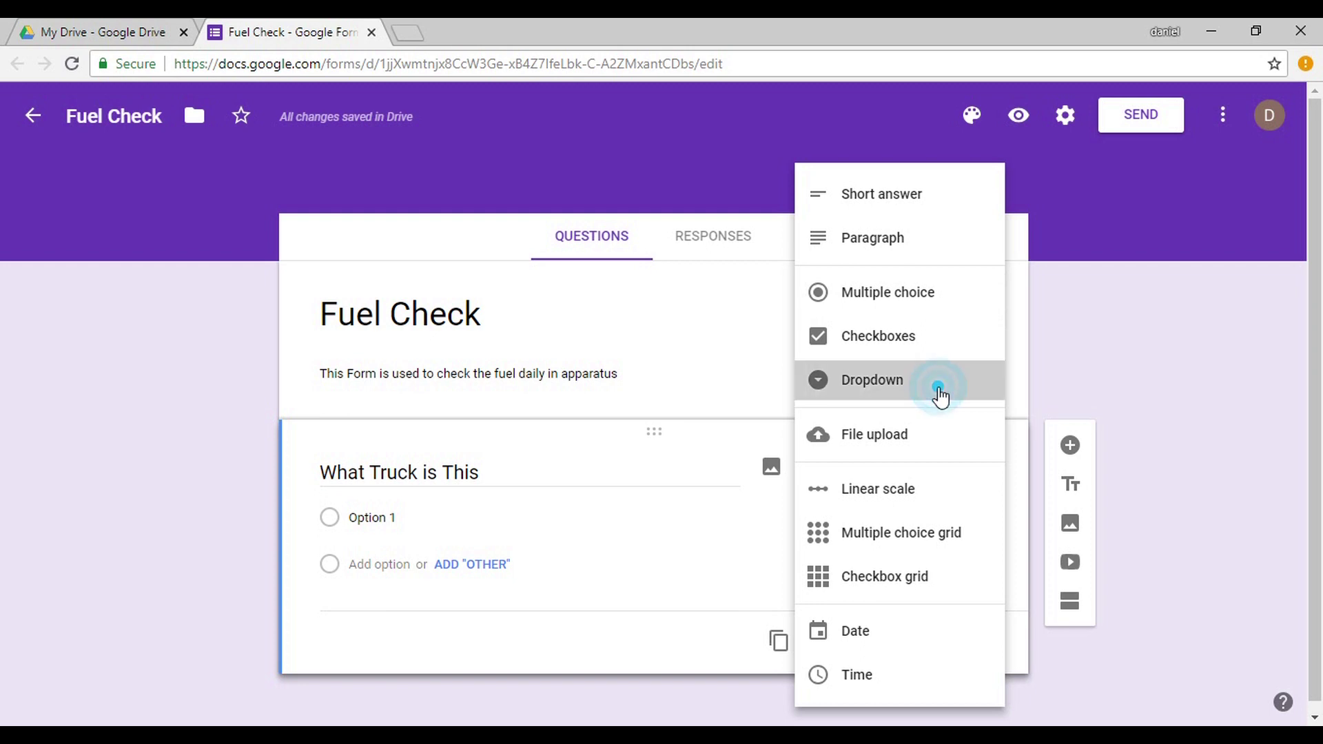
{"action": "left_click", "coordinate": [426, 511]}
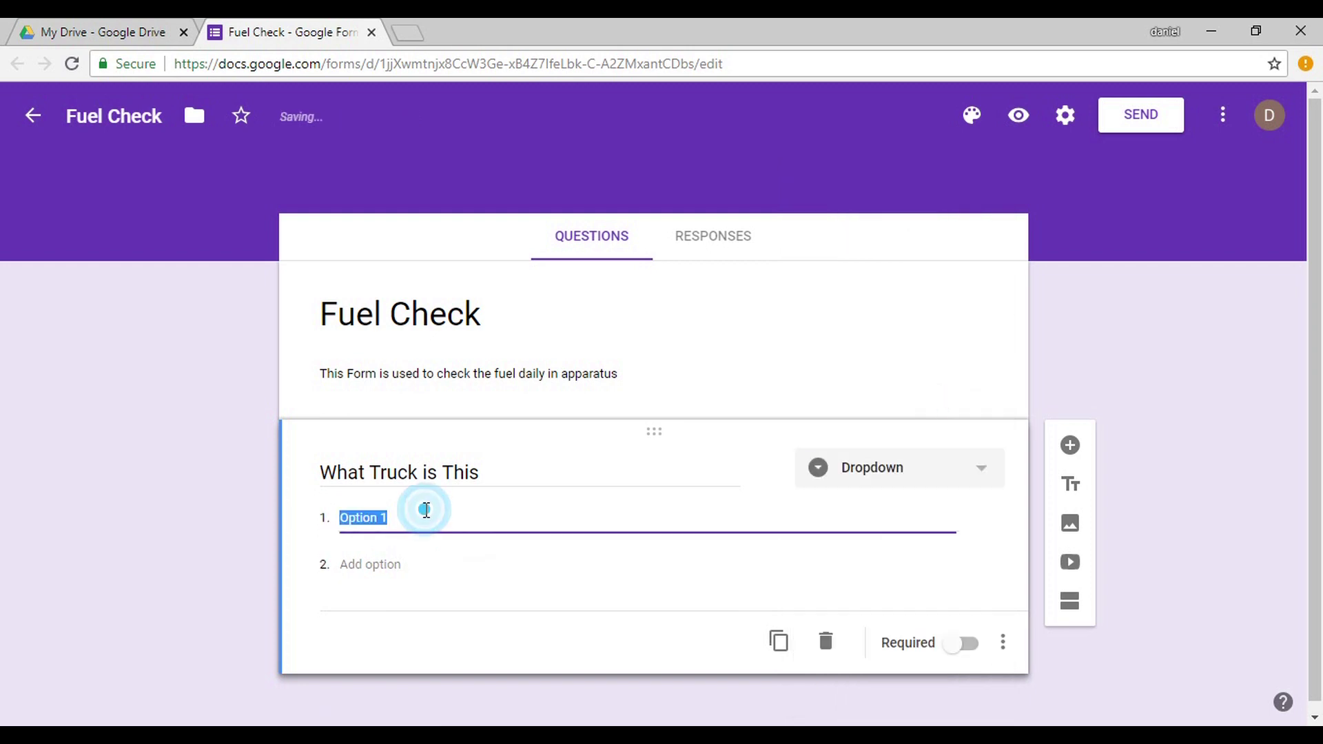
{"action": "type", "text": "Engine 1"}
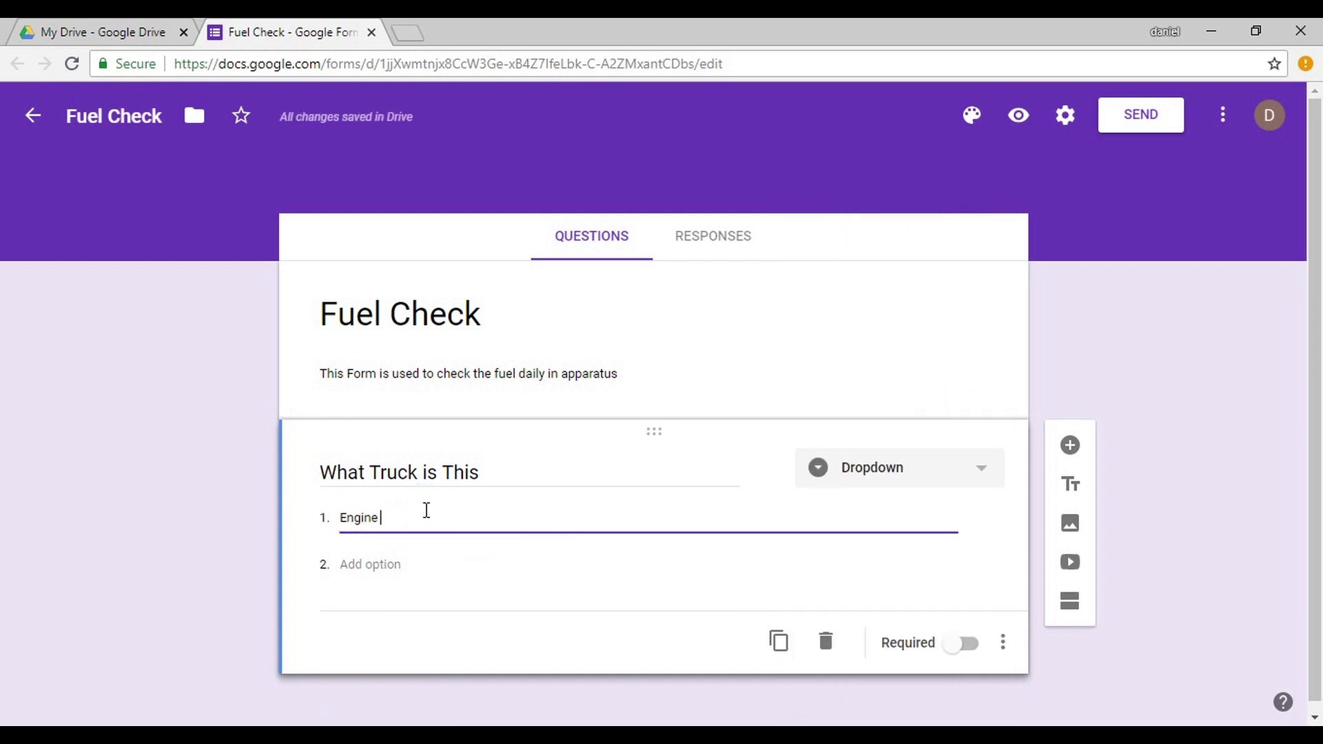
{"action": "key", "text": "Return"}
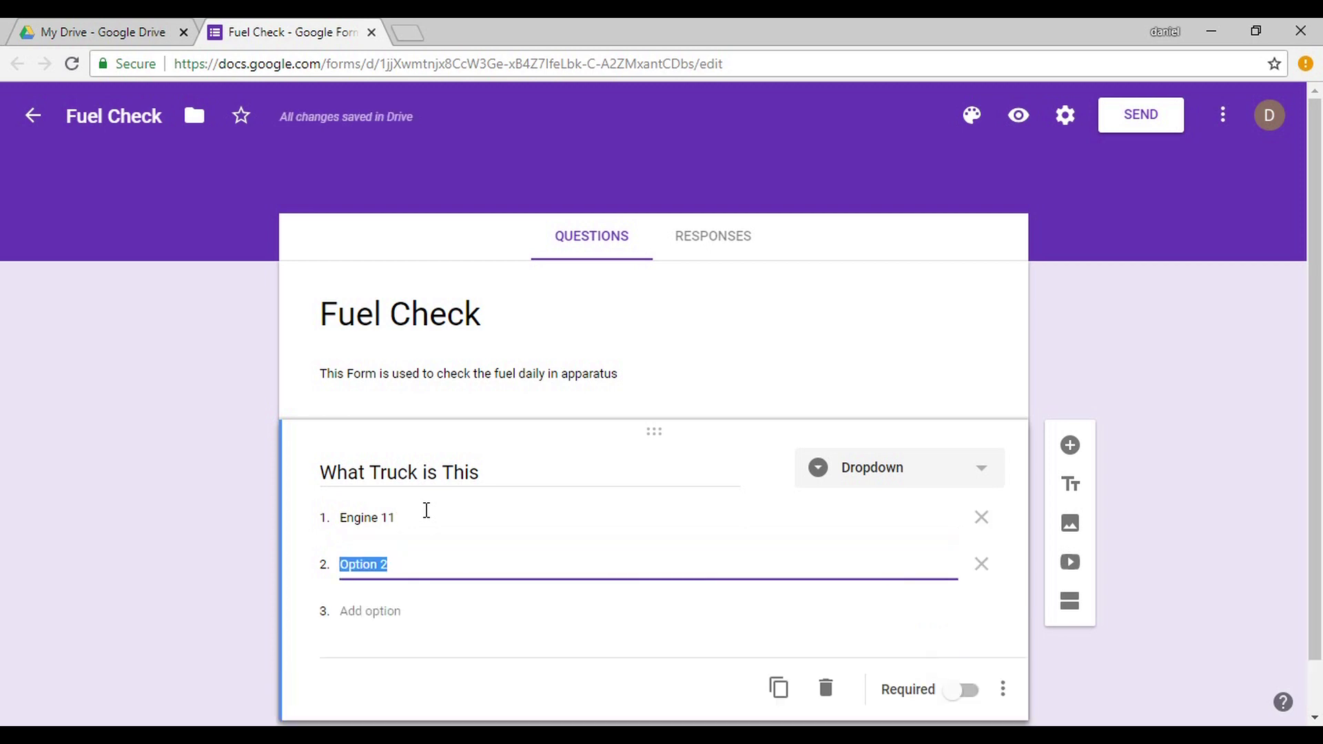
{"action": "type", "text": "Engine 12"}
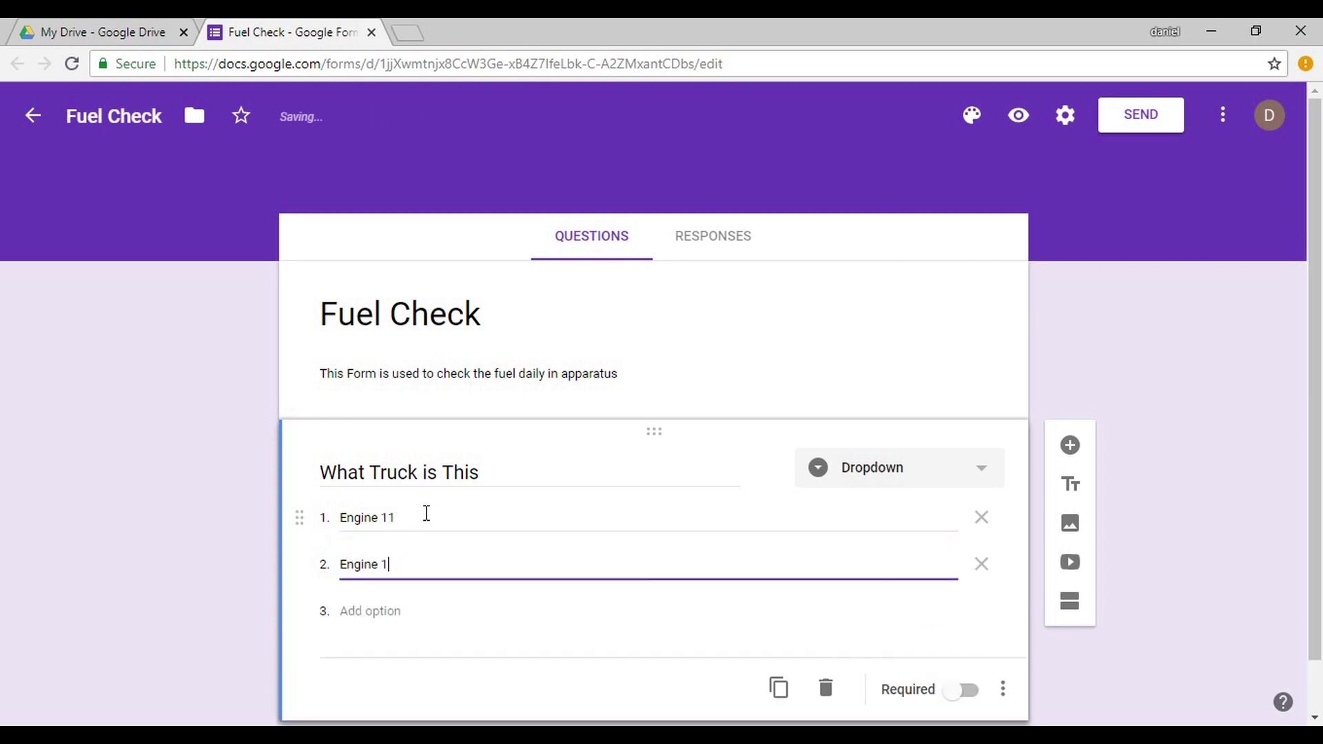
{"action": "key", "text": "Return"}
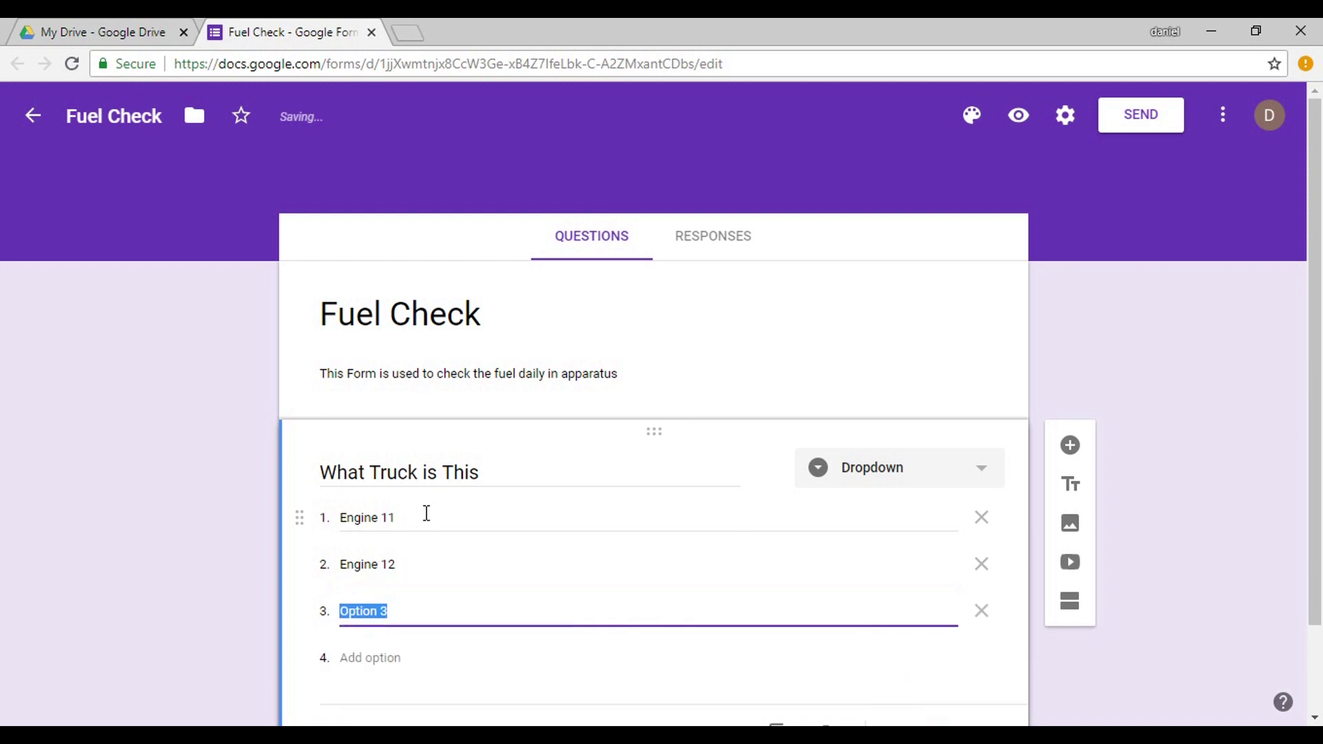
{"action": "type", "text": "Engine"}
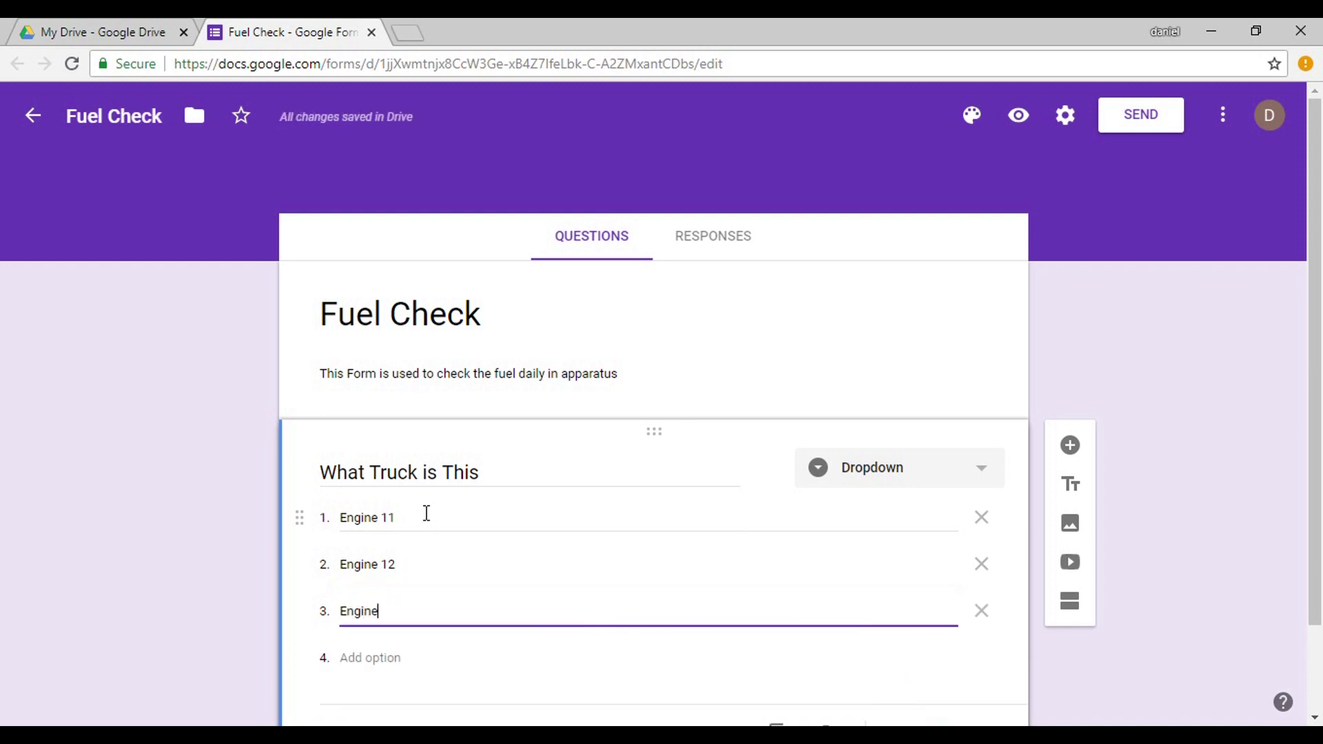
{"action": "key", "text": "BackSpace"}
{"action": "key", "text": "BackSpace"}
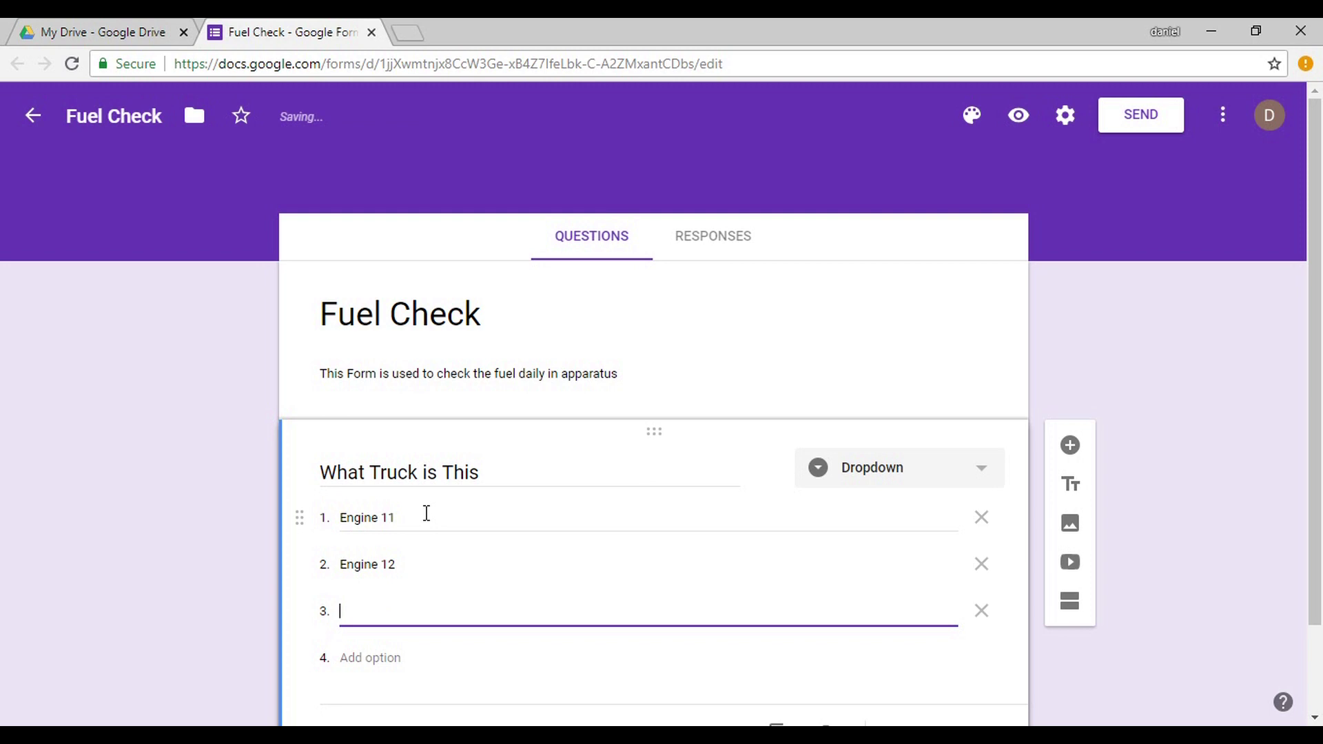
{"action": "type", "text": "Tanker "}
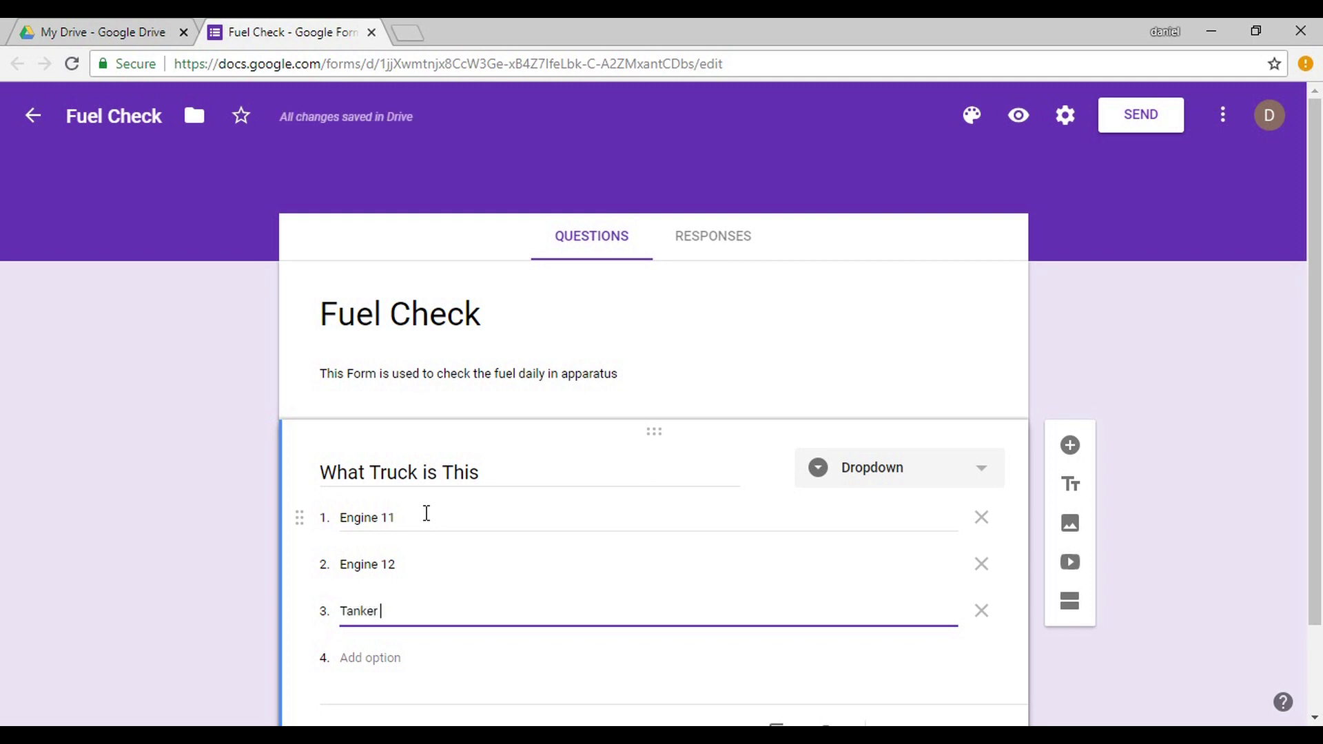
{"action": "type", "text": "21"}
{"action": "key", "text": "Return"}
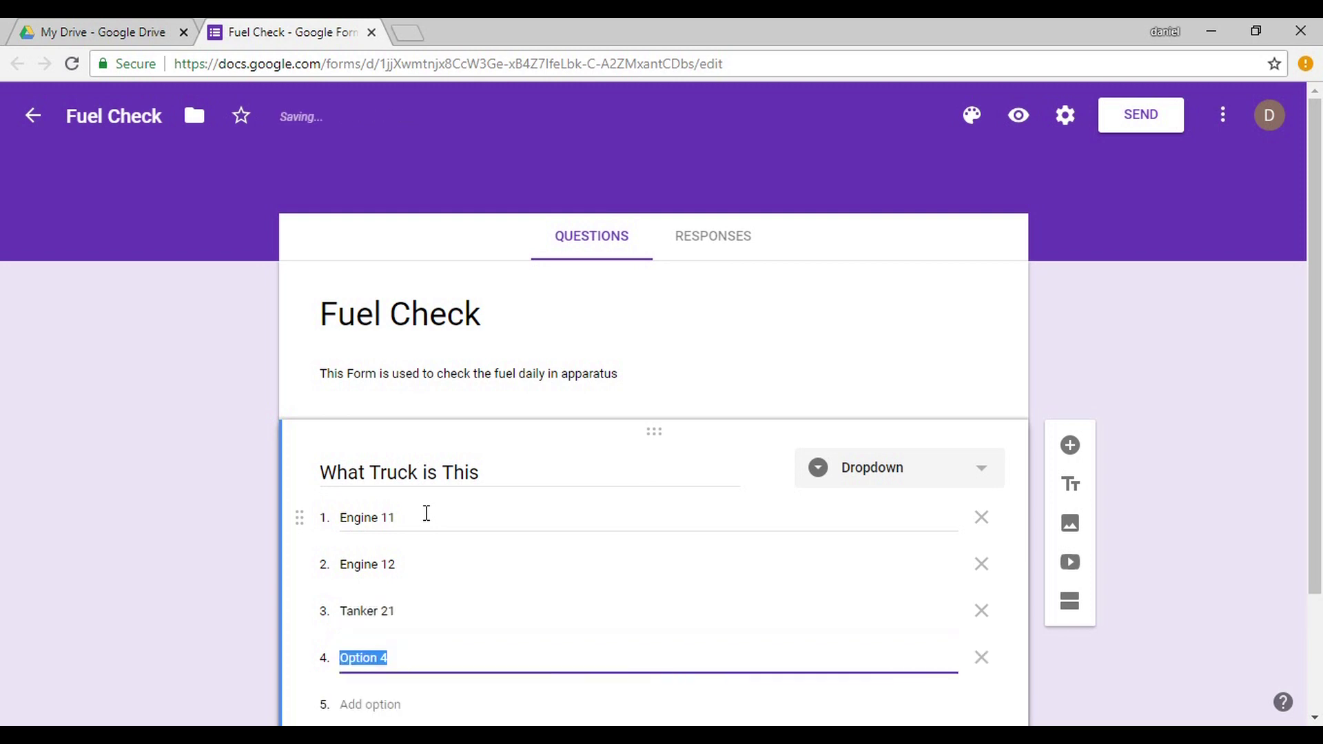
{"action": "type", "text": "Rescue "}
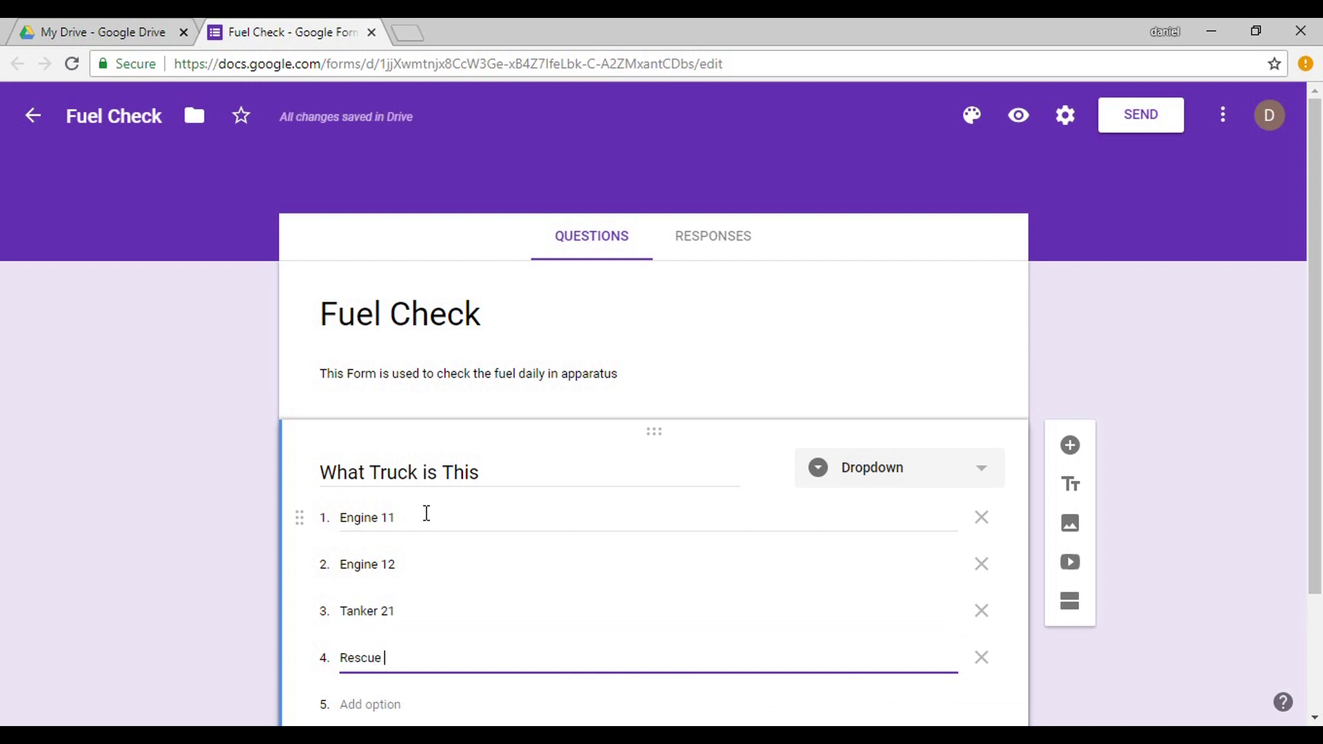
{"action": "type", "text": "31"}
{"action": "key", "text": "Return"}
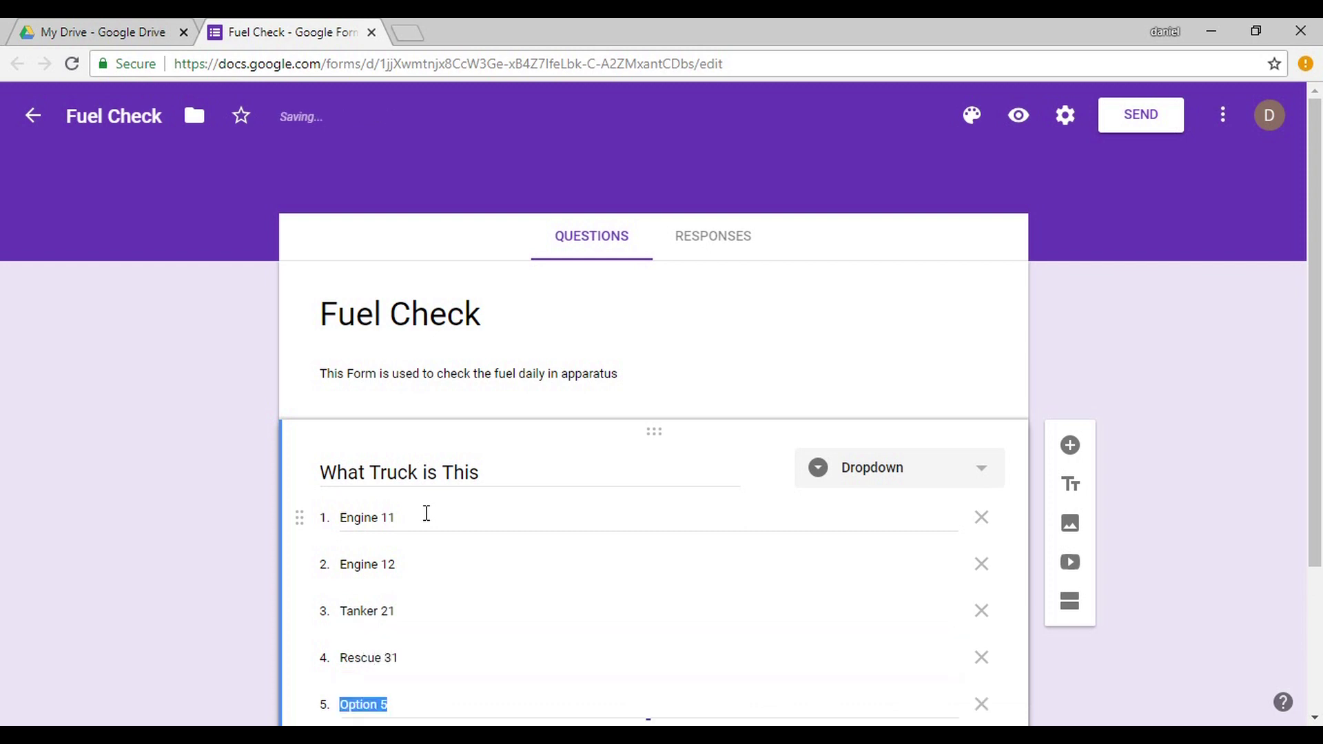
{"action": "type", "text": "Util"}
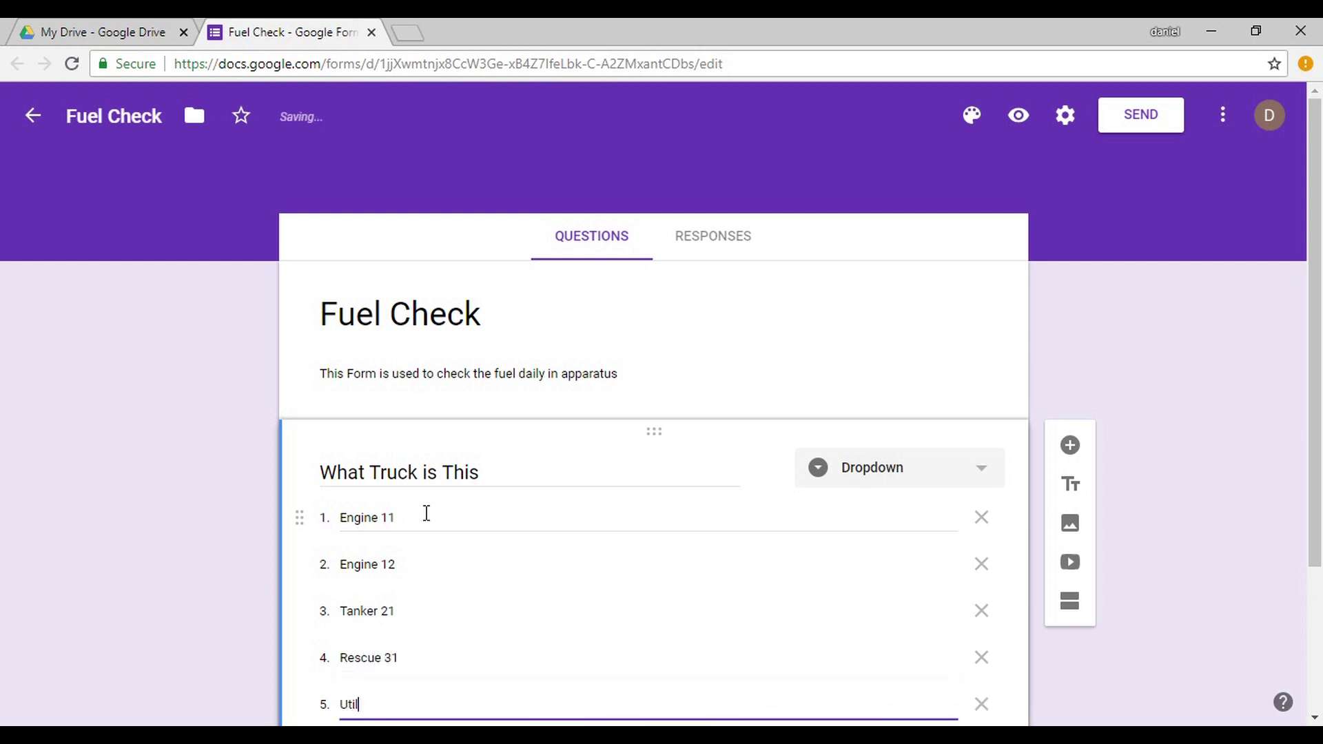
{"action": "type", "text": "ity 51"}
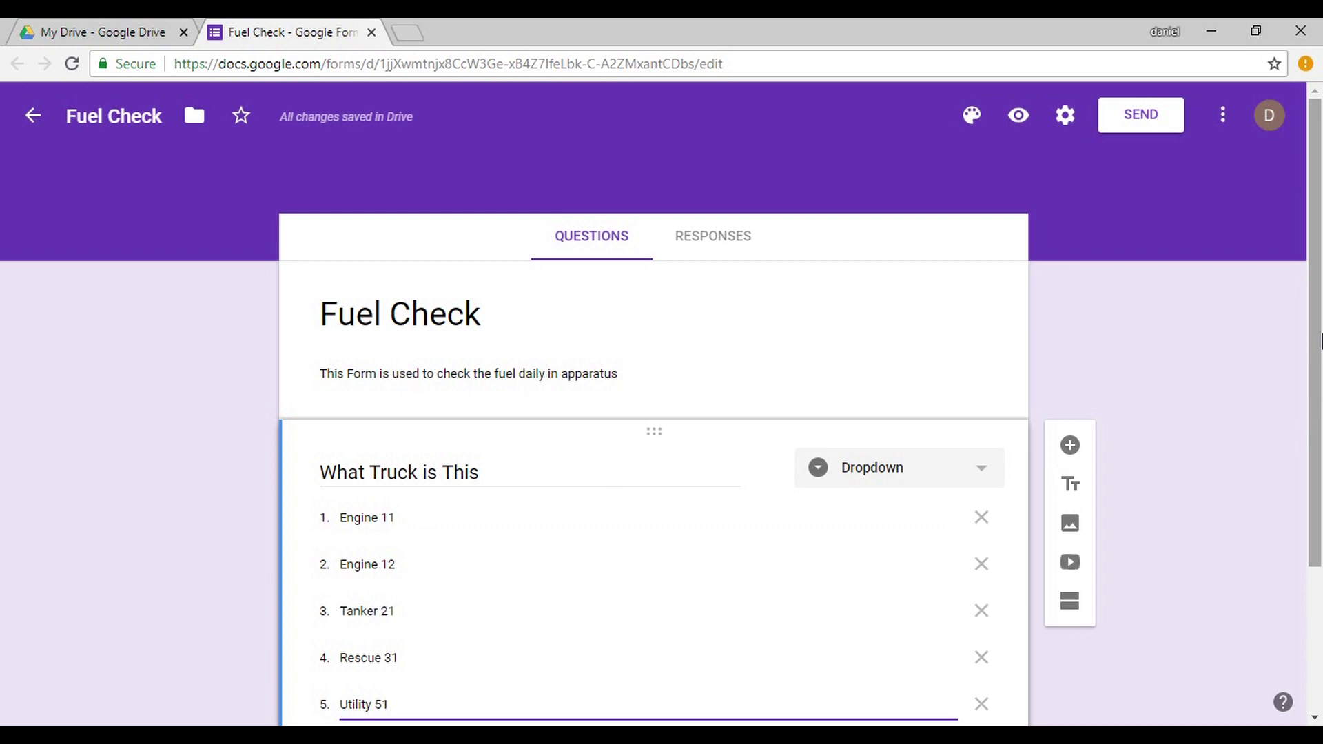
Mark the truck question as required.
{"action": "scroll", "coordinate": [1322, 338], "scroll_direction": "down", "scroll_amount": 3}
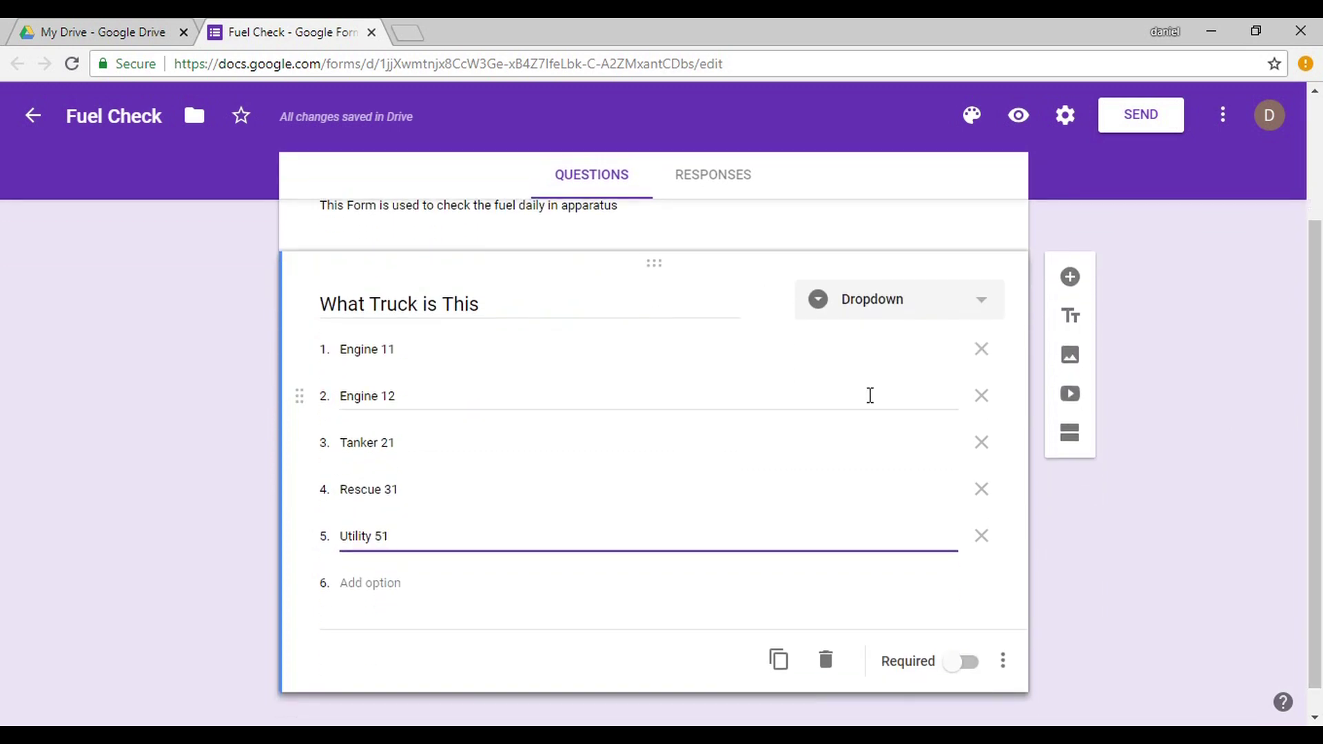
{"action": "left_click", "coordinate": [962, 663]}
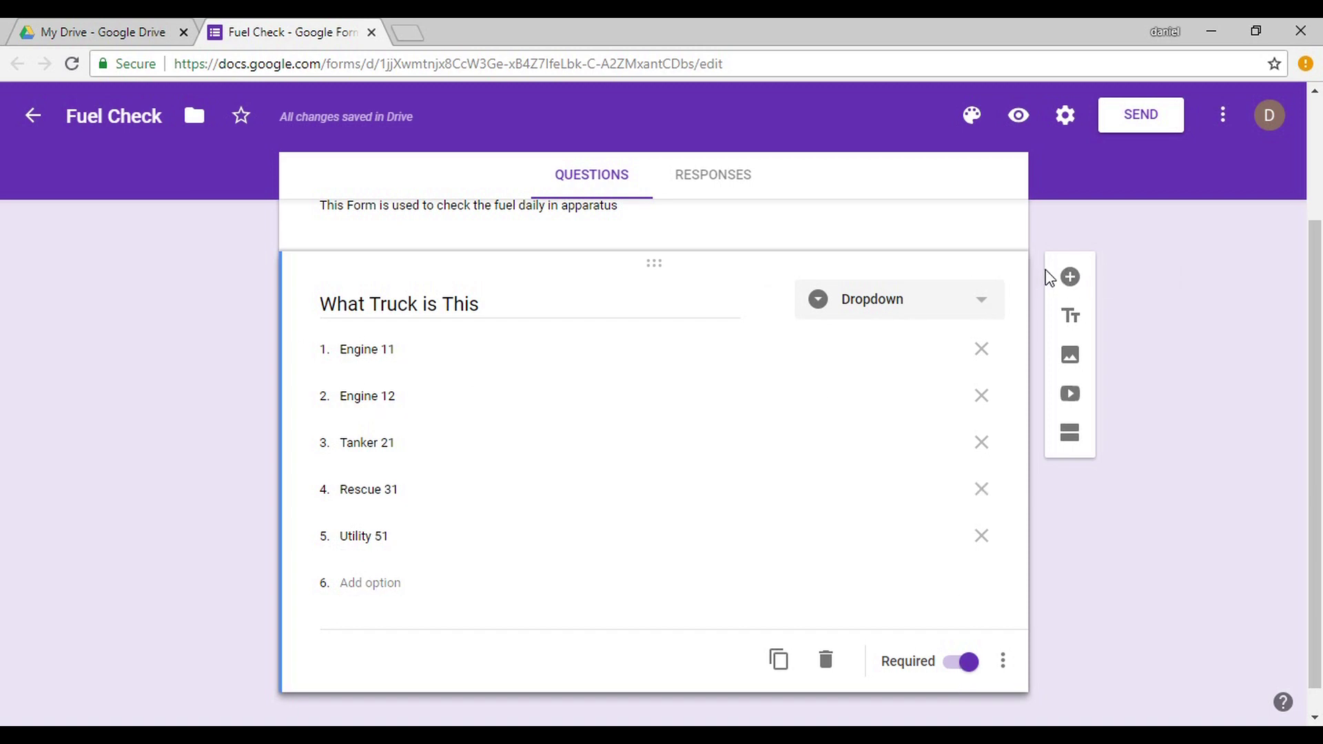
{"action": "left_click", "coordinate": [1071, 279]}
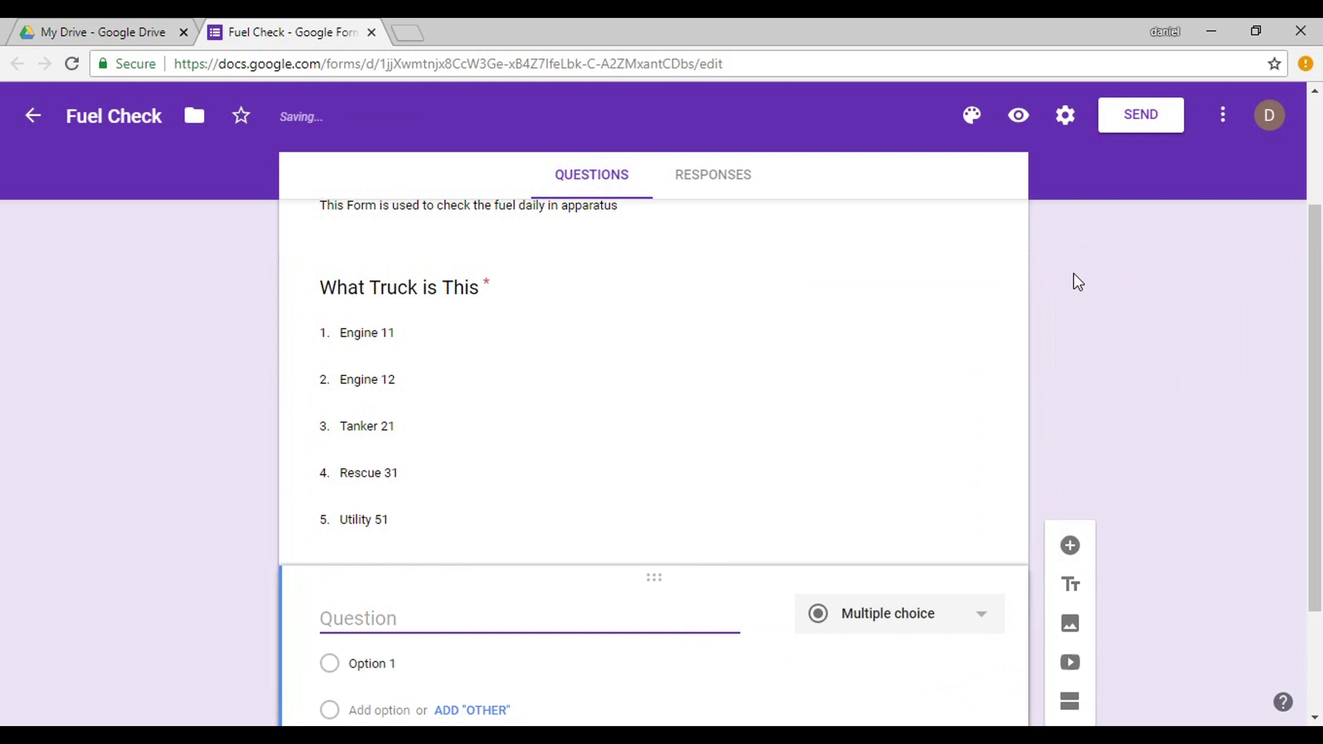
Add 'What is the Mileage?' as a required short answer with Number validation.
{"action": "type", "text": "What"}
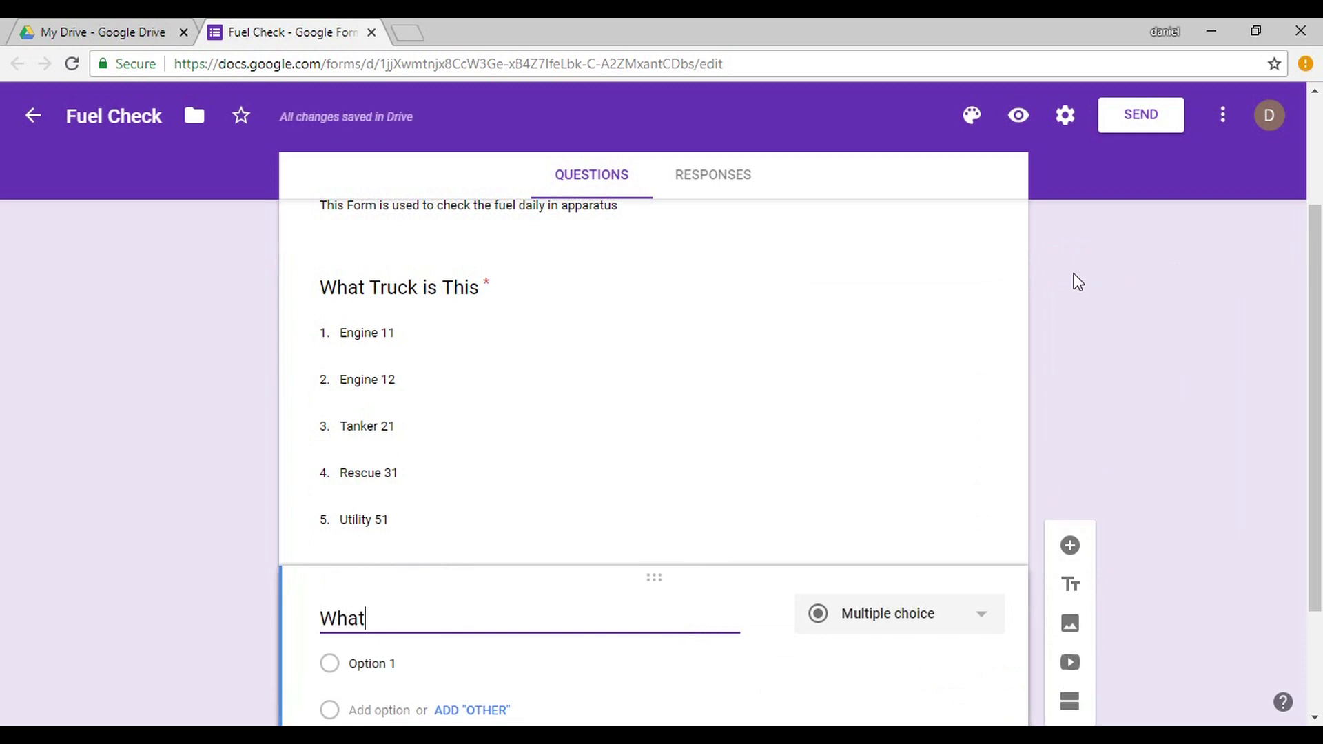
{"action": "type", "text": " is the Mil"}
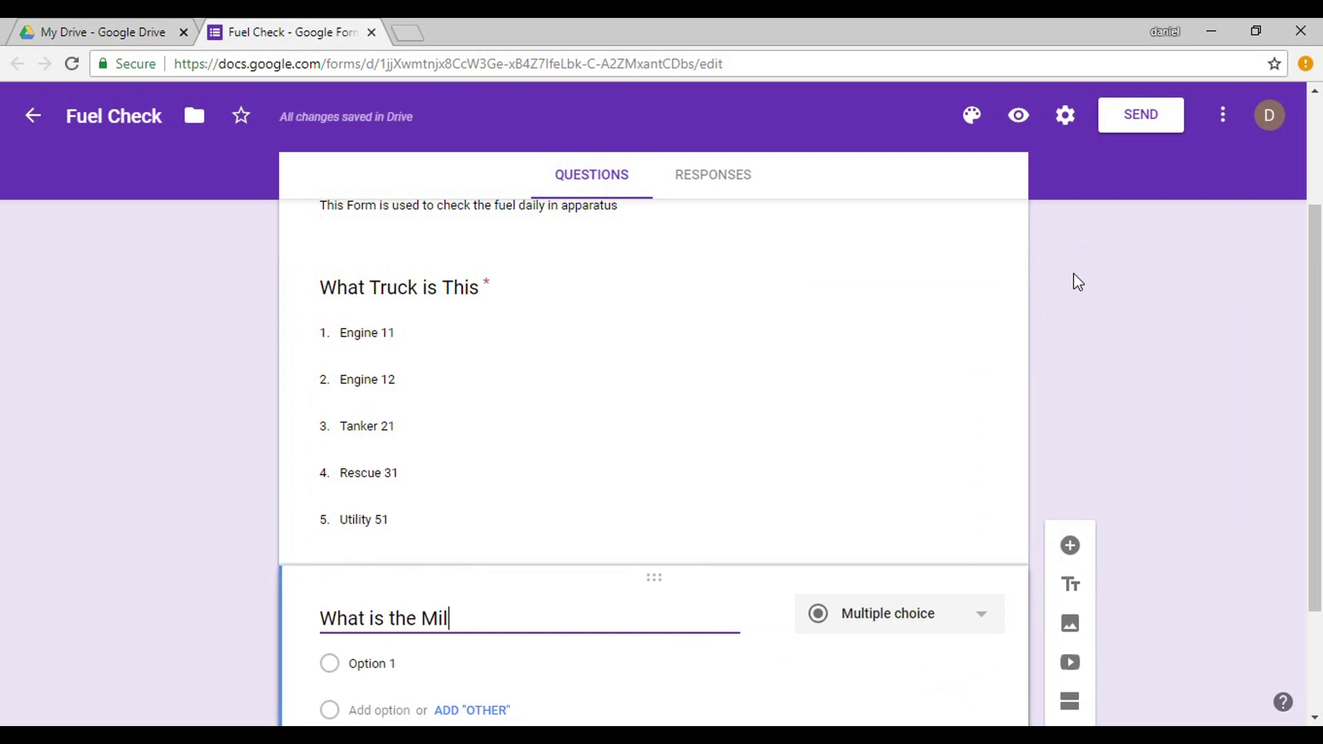
{"action": "type", "text": "eage"}
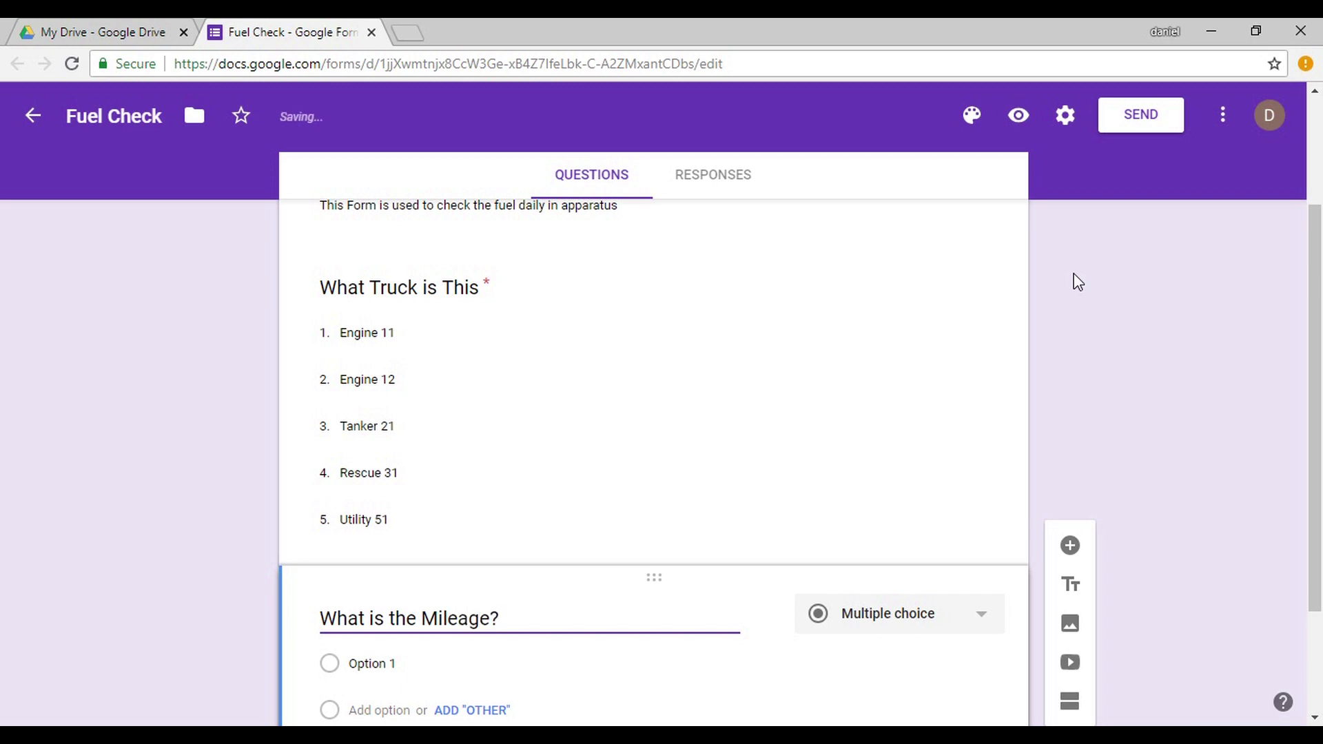
{"action": "type", "text": "?"}
{"action": "left_click", "coordinate": [910, 612]}
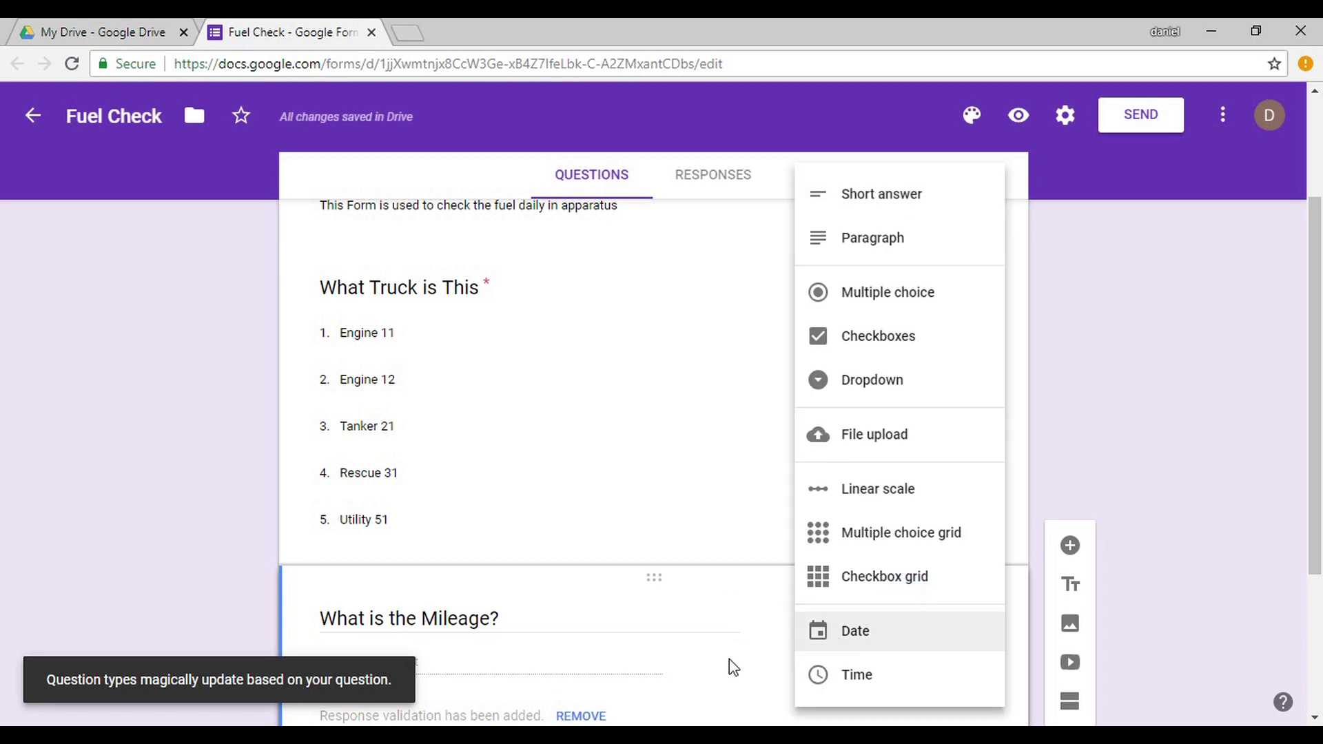
{"action": "left_click", "coordinate": [601, 663]}
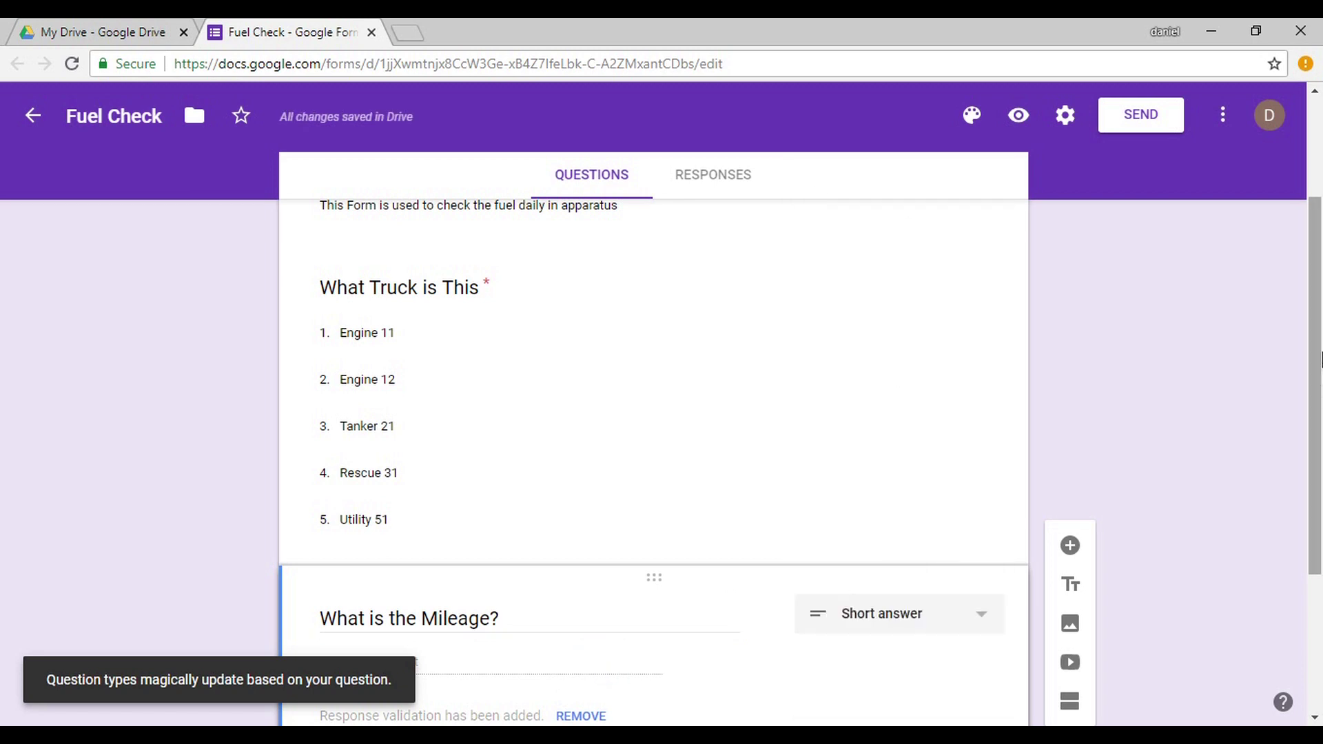
{"action": "scroll", "coordinate": [1319, 359], "scroll_direction": "down", "scroll_amount": 3}
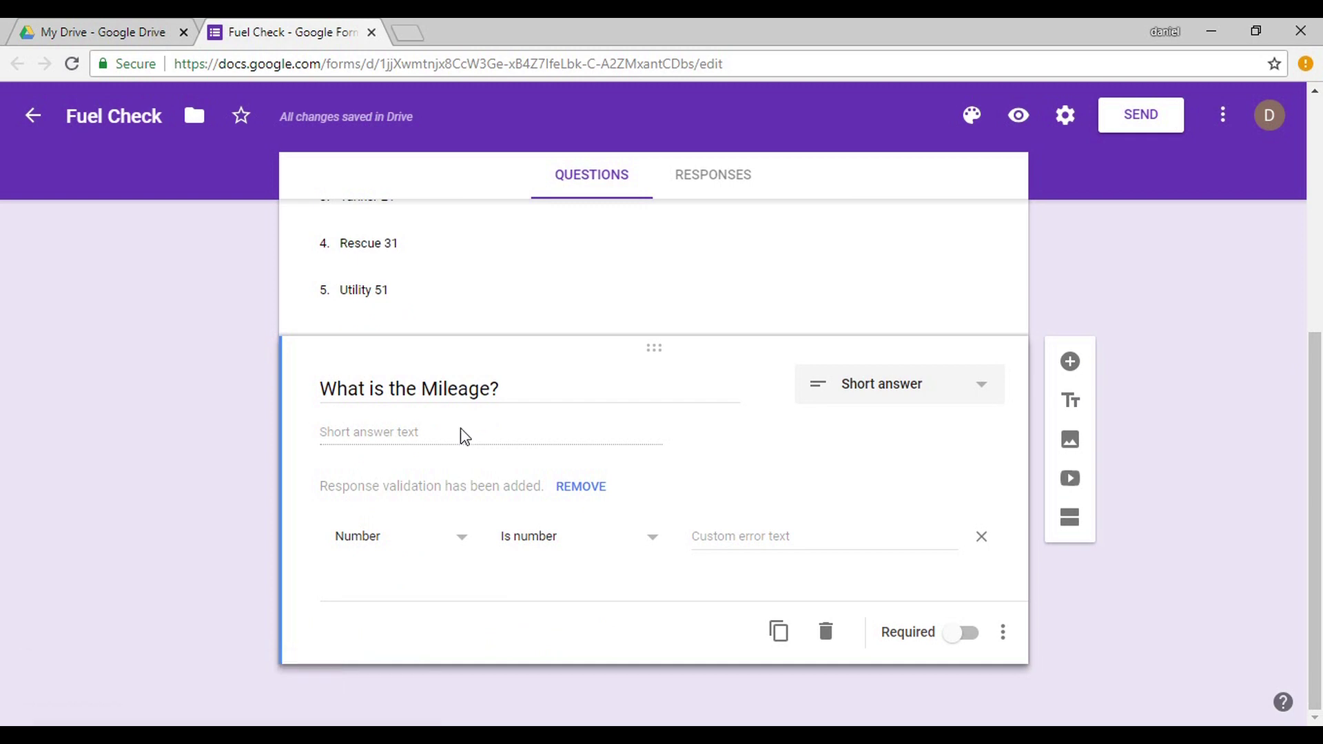
{"action": "left_click", "coordinate": [463, 437]}
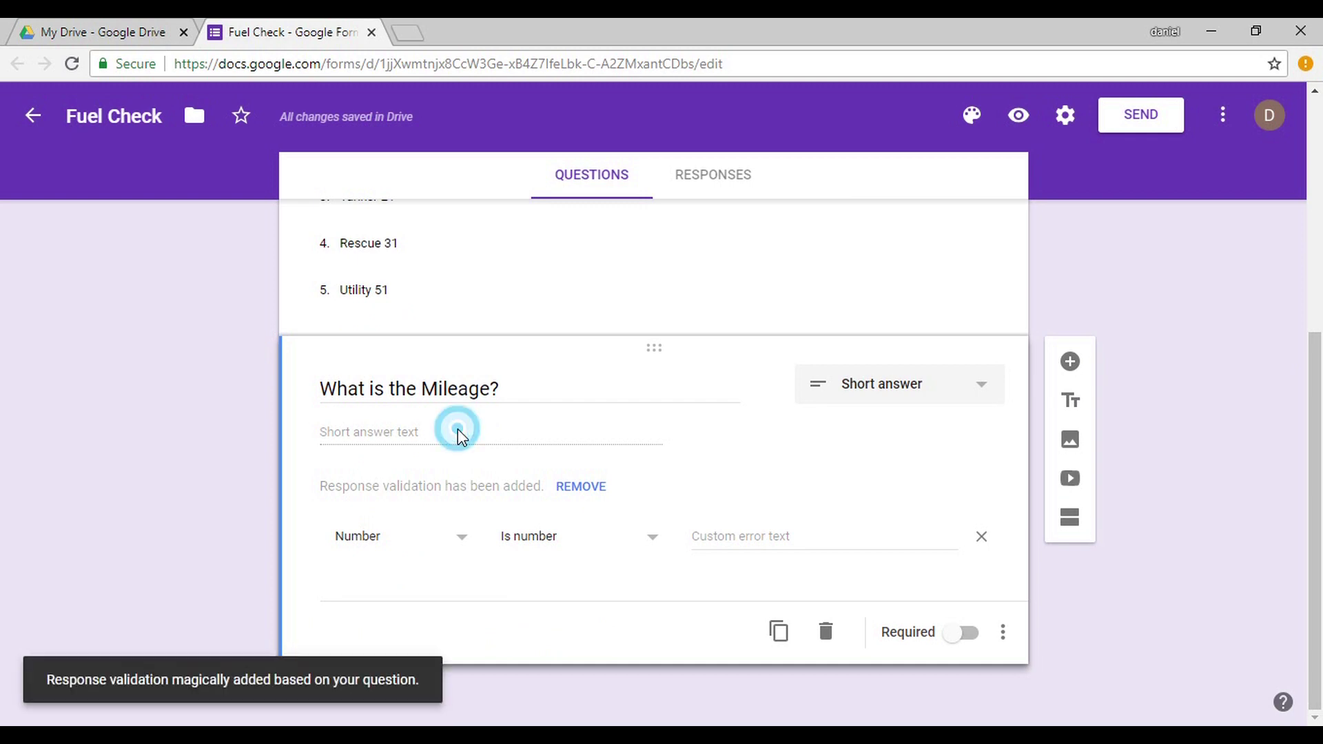
{"action": "left_click", "coordinate": [967, 635]}
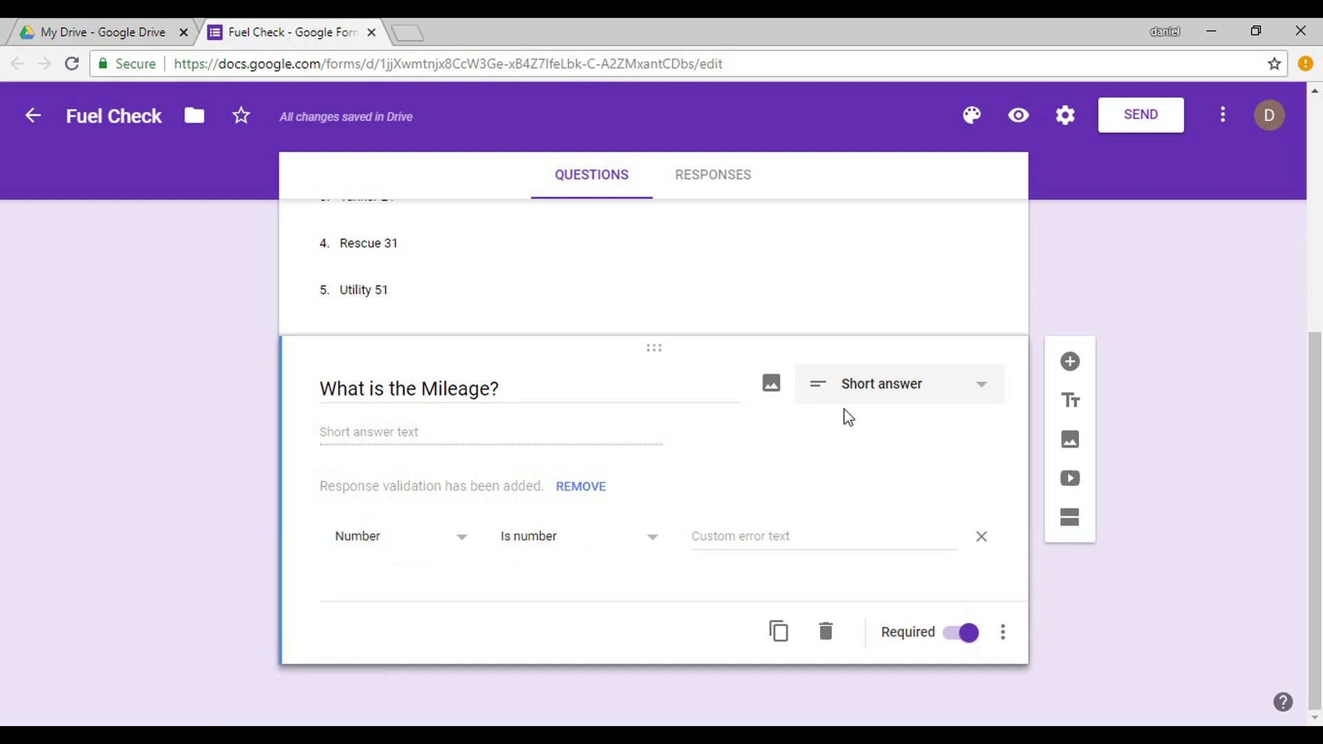
{"action": "left_click", "coordinate": [1069, 359]}
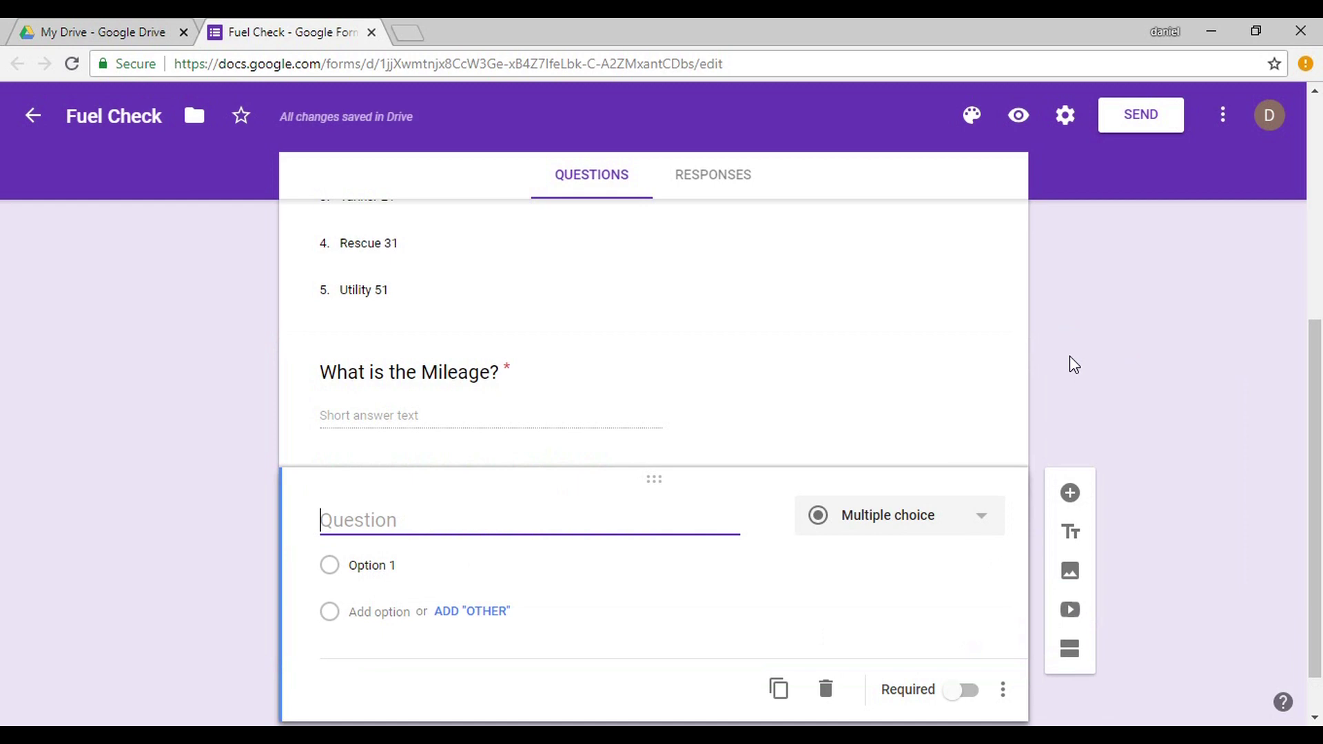
Add a required 'What is the Fuel Level' question with choices Full, 3/4, 1/2, 1/4.
{"action": "type", "text": "Wha"}
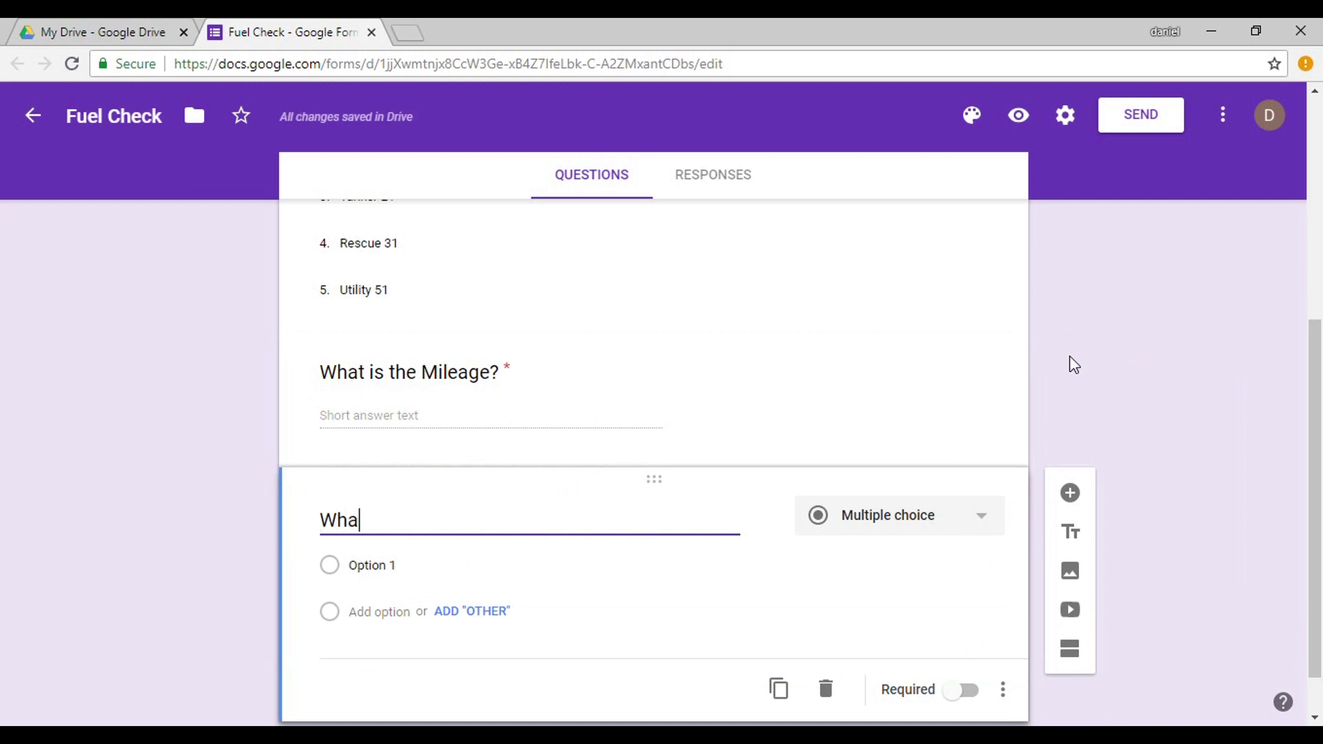
{"action": "type", "text": "t is the Fuel"}
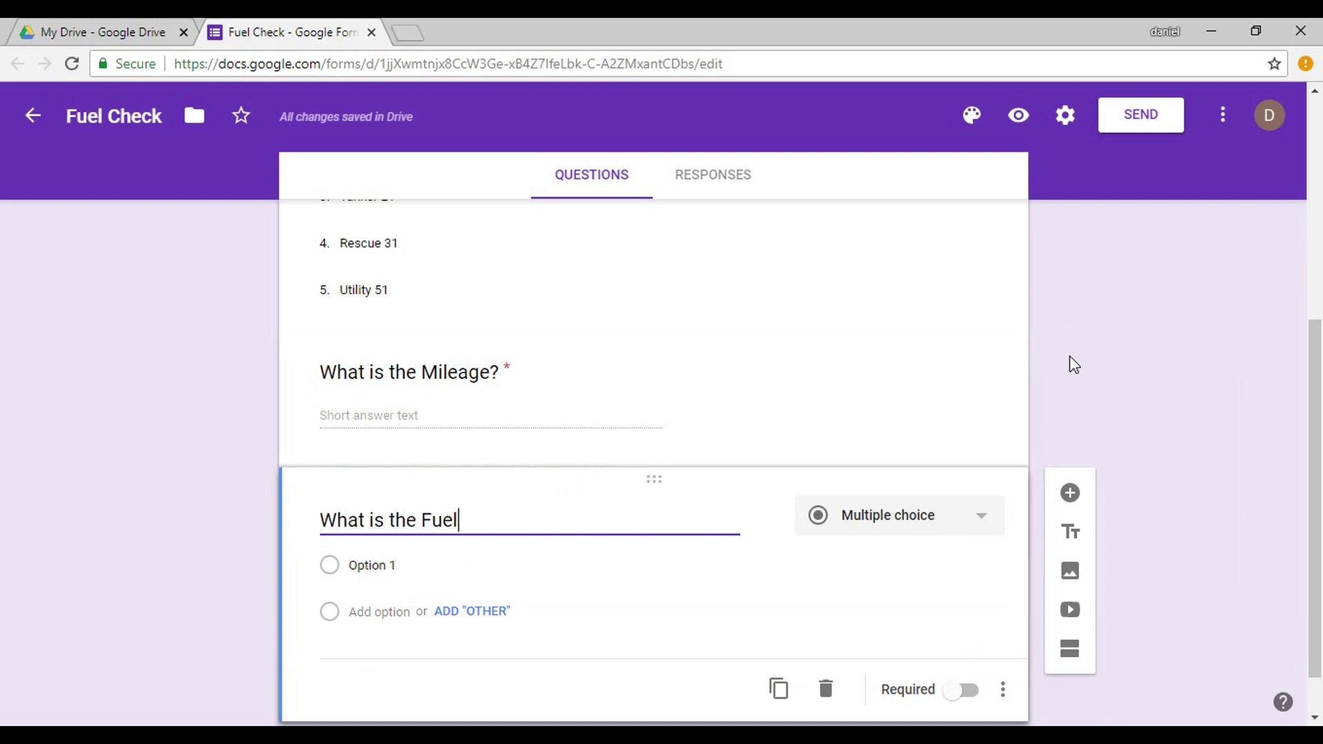
{"action": "type", "text": " Level"}
{"action": "left_click", "coordinate": [396, 556]}
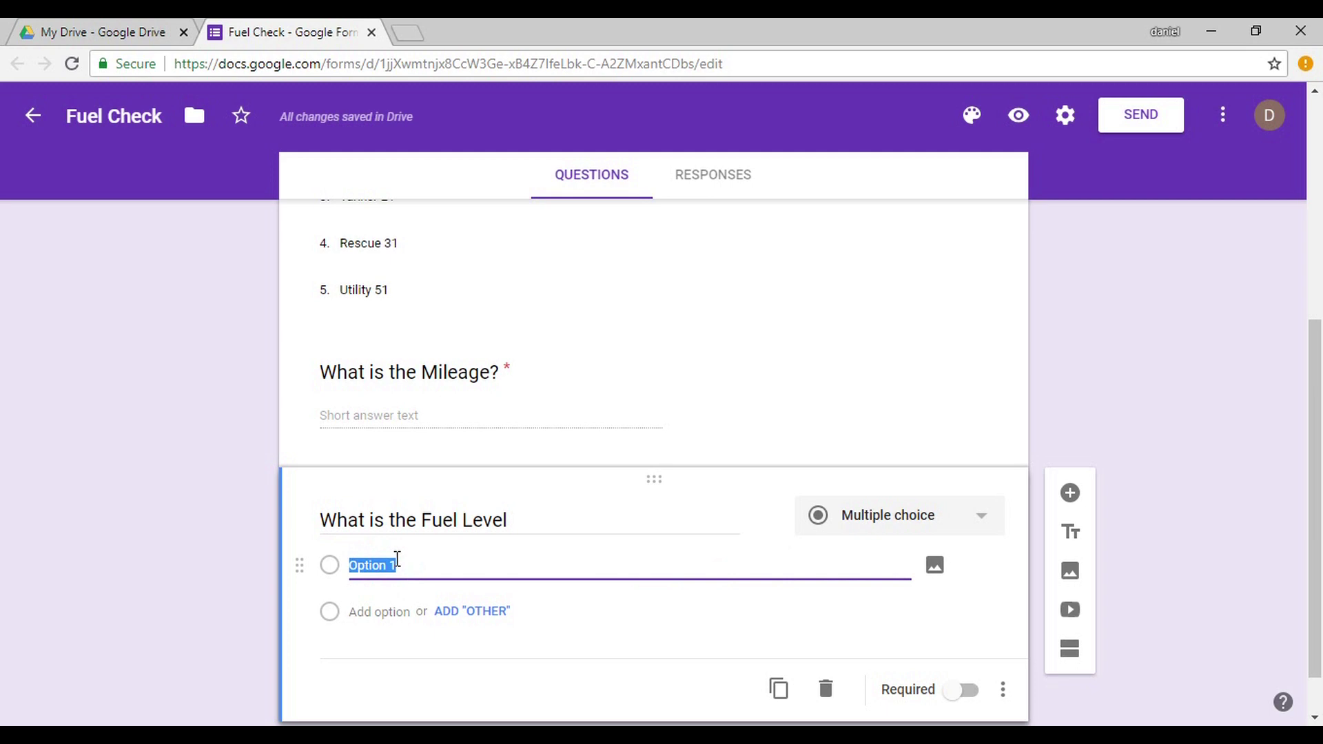
{"action": "type", "text": "Full"}
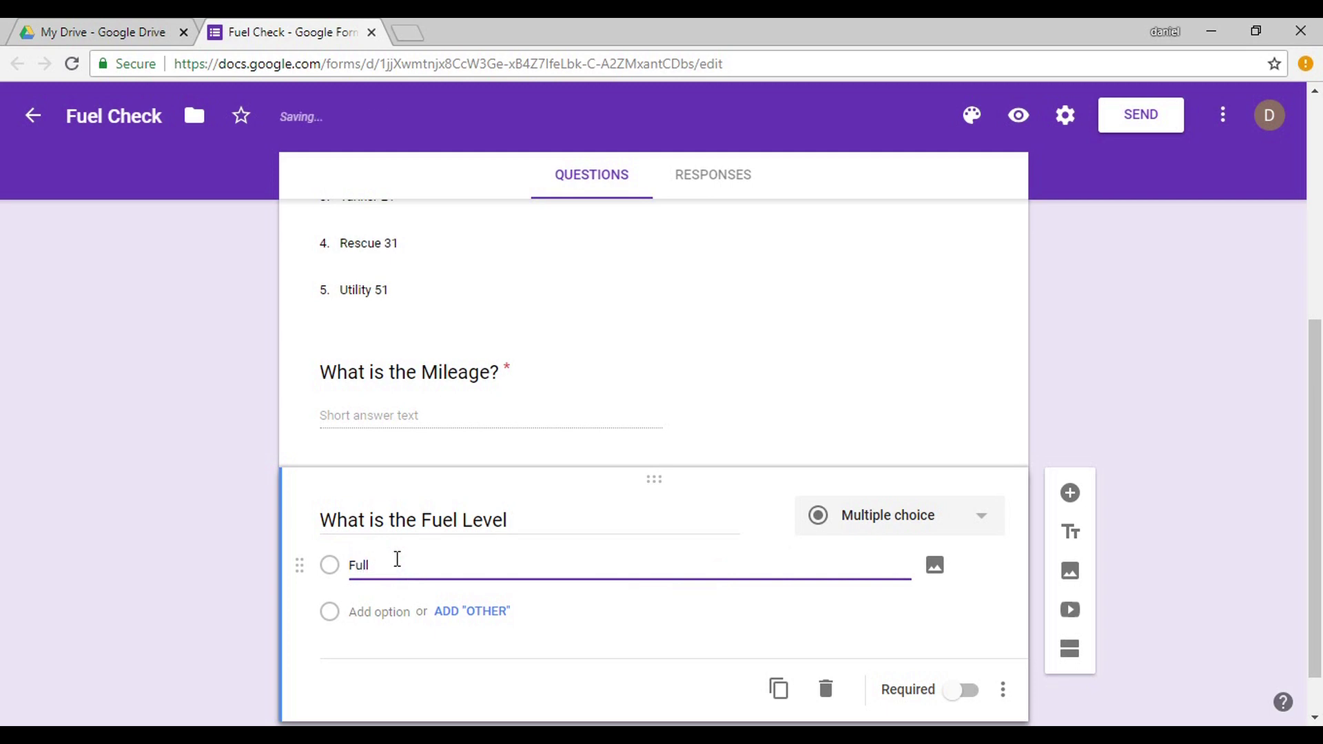
{"action": "key", "text": "Return"}
{"action": "type", "text": "3/4"}
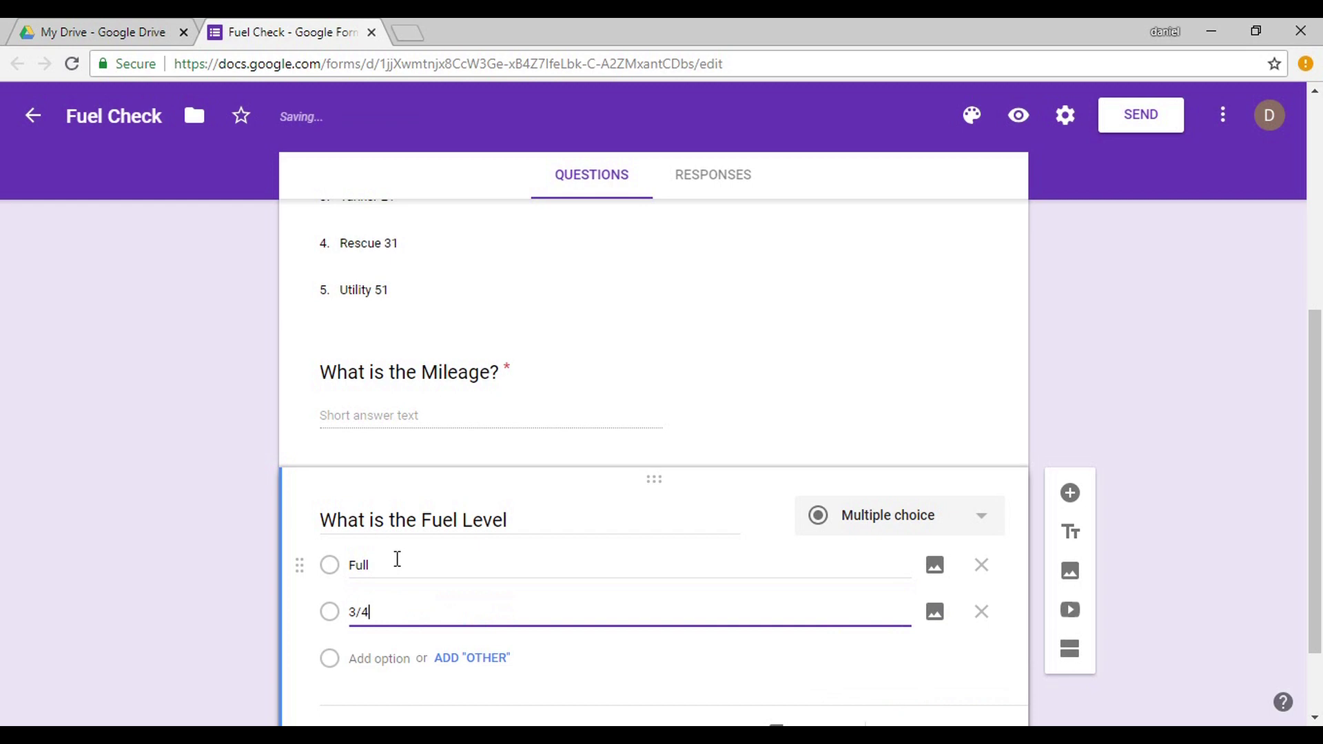
{"action": "key", "text": "Return"}
{"action": "type", "text": "1/2"}
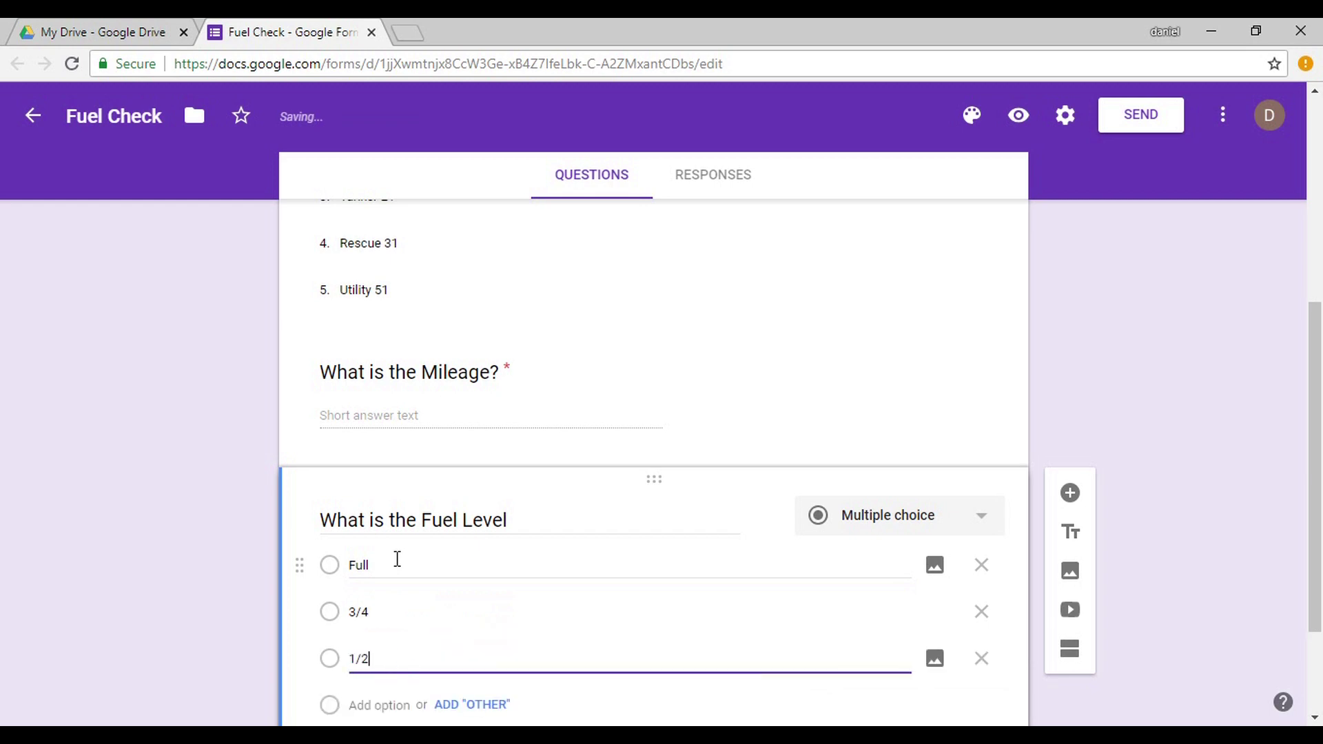
{"action": "key", "text": "Return"}
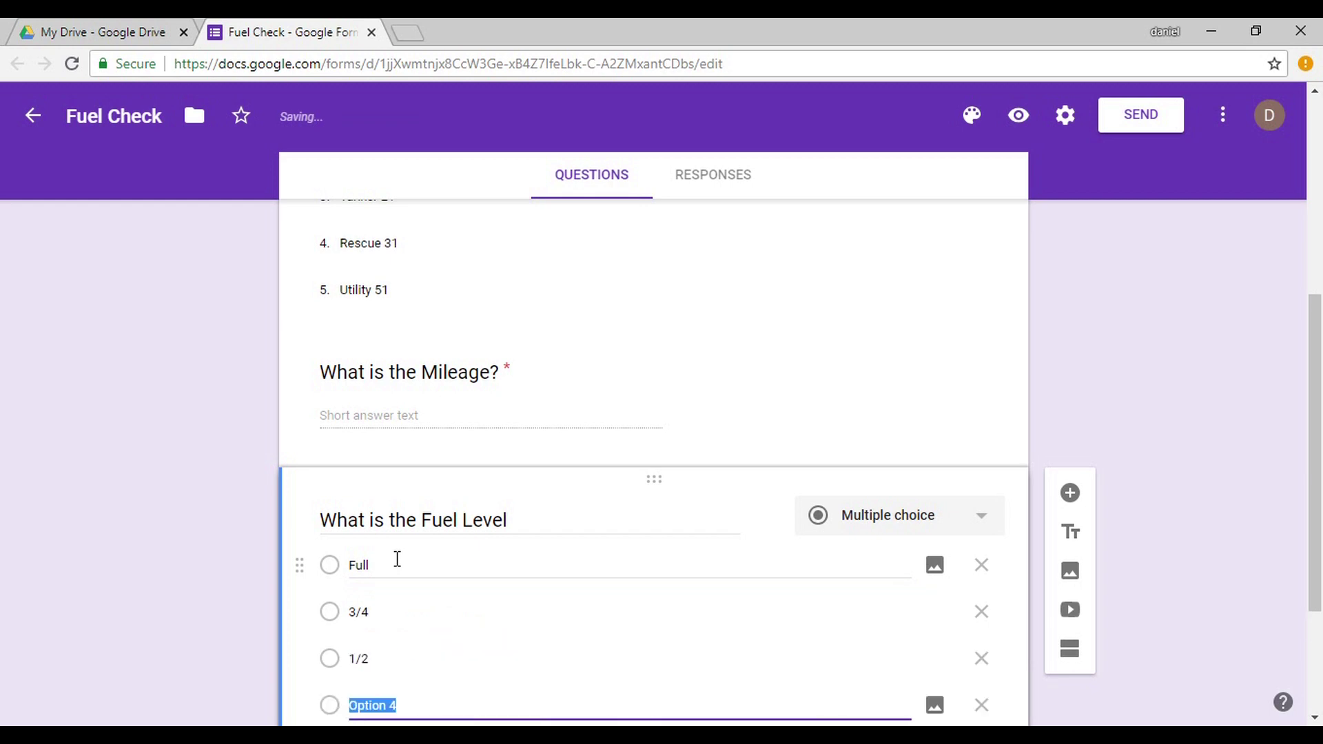
{"action": "type", "text": "1/4"}
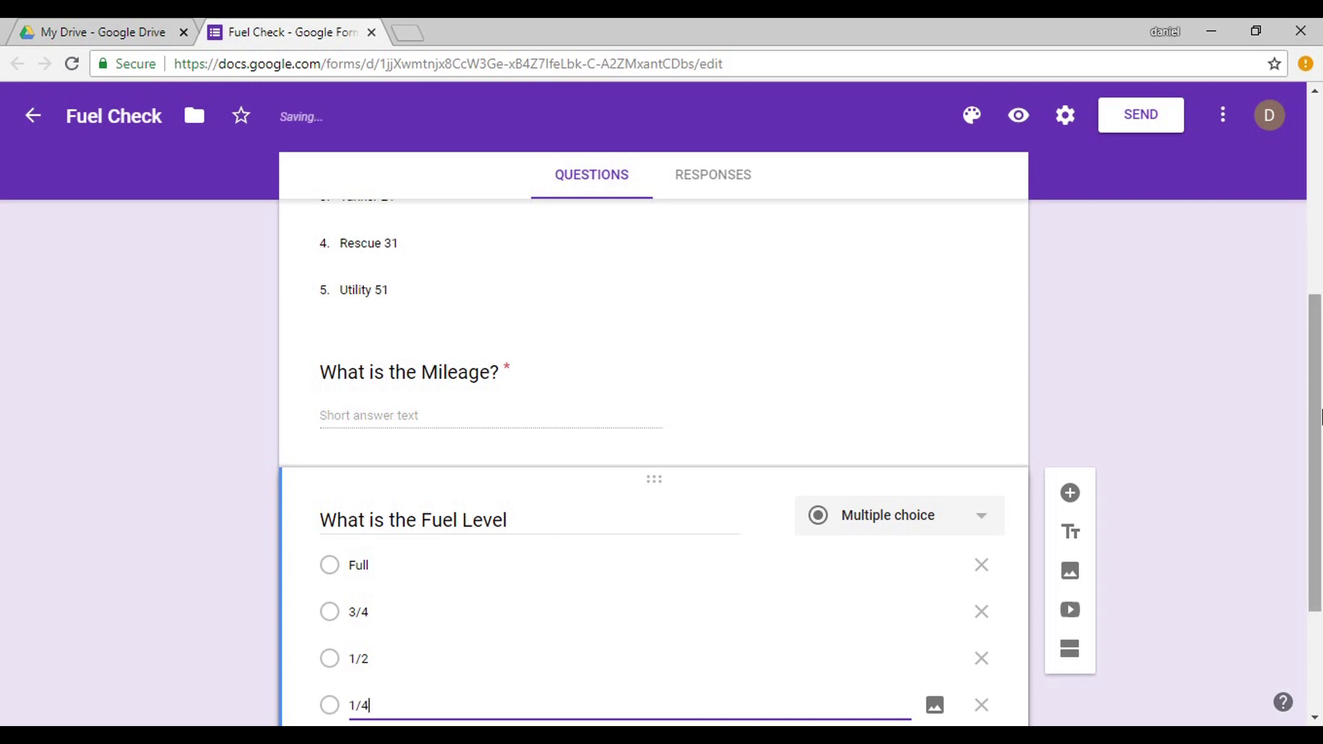
{"action": "left_click_drag", "start_coordinate": [1320, 412], "coordinate": [1315, 564]}
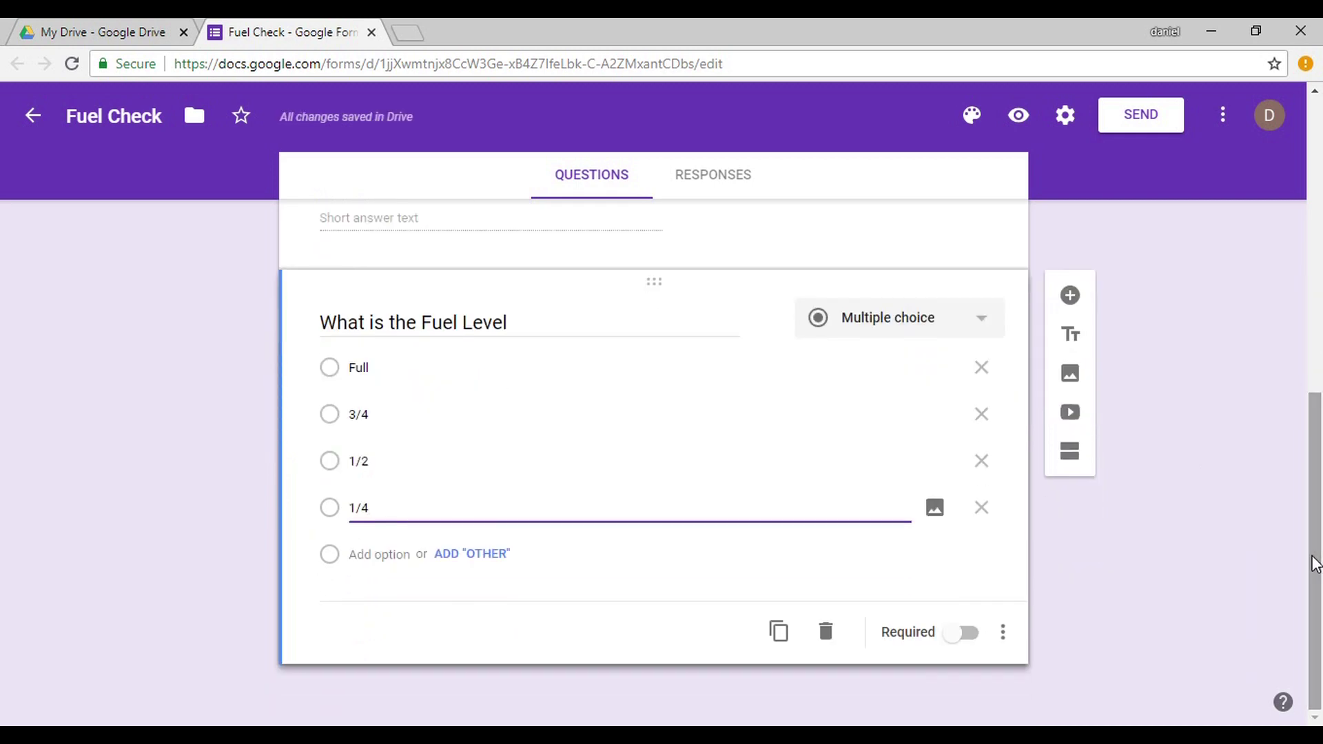
{"action": "left_click", "coordinate": [964, 633]}
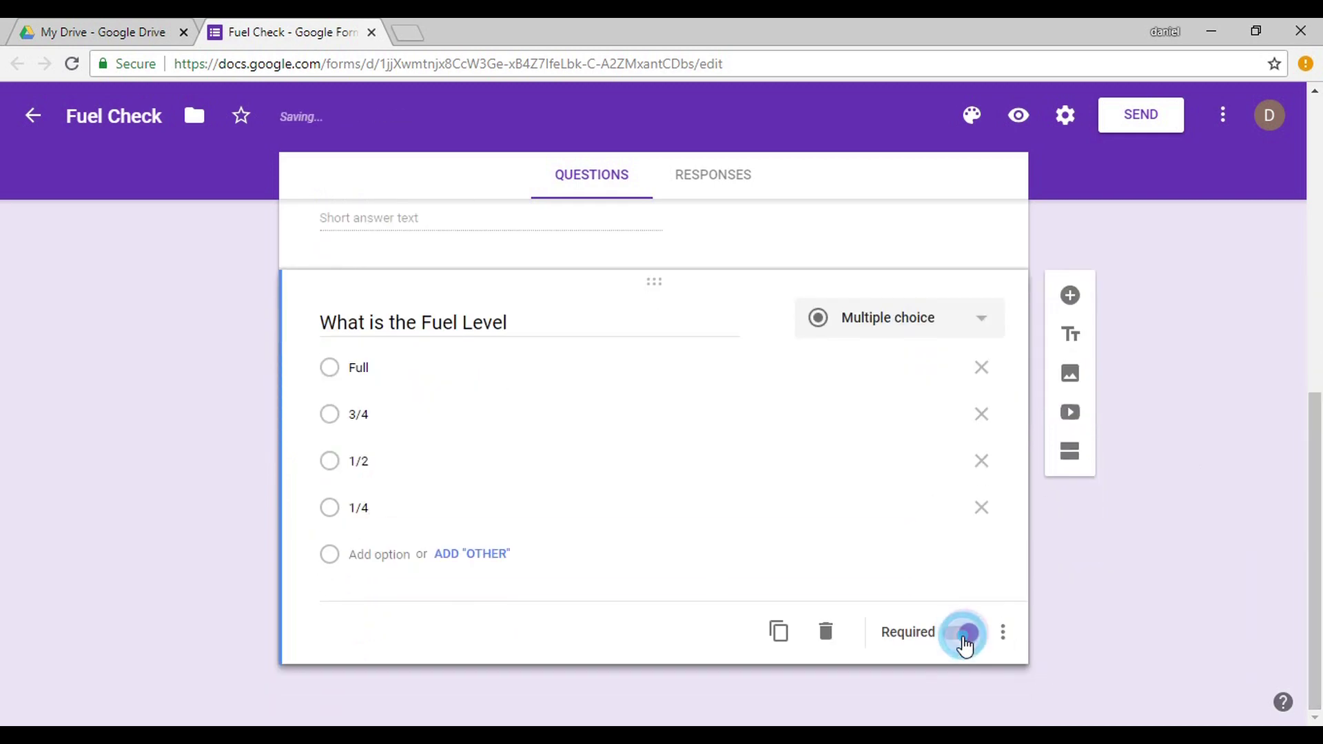
Append '?' to the title and add the description 'IF TRUCK IS AT 3/4 OR BELOW FILL TRUCK'.
{"action": "triple_click", "coordinate": [527, 319]}
{"action": "key", "text": "Right"}
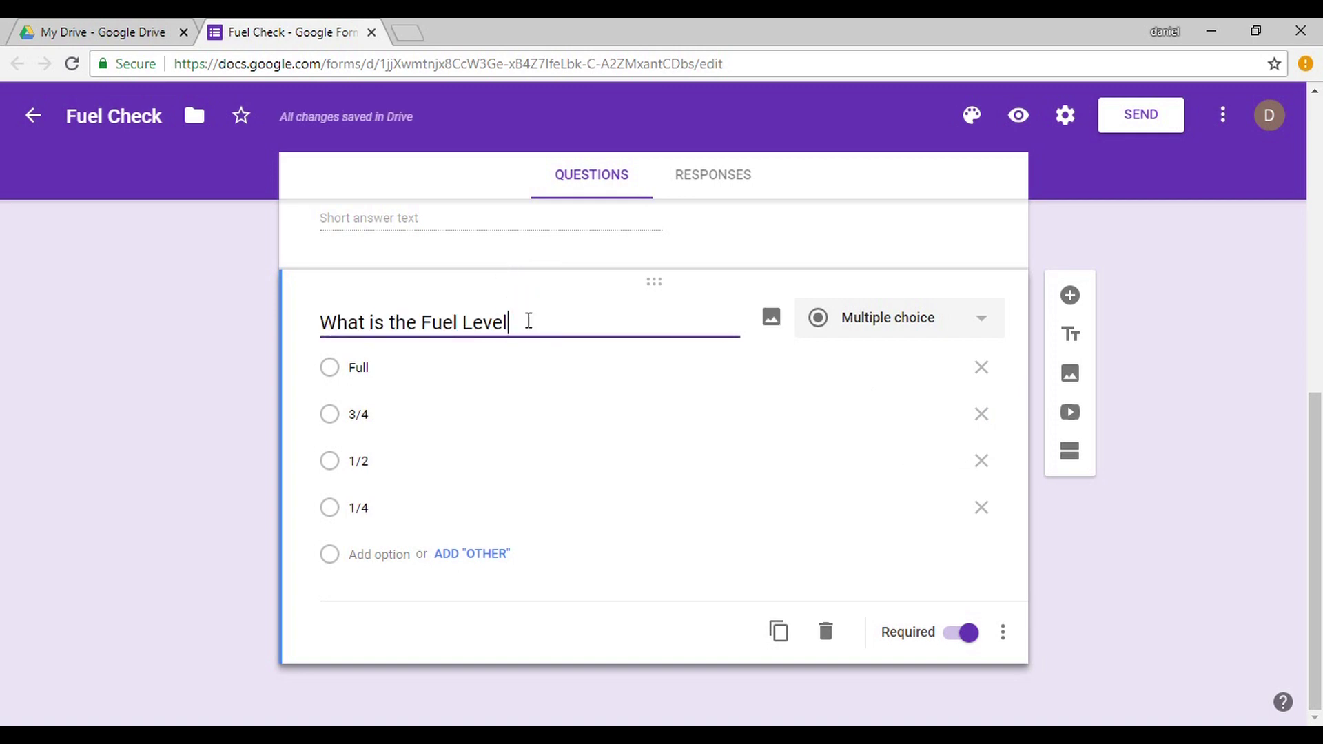
{"action": "type", "text": "?"}
{"action": "left_click", "coordinate": [1004, 632]}
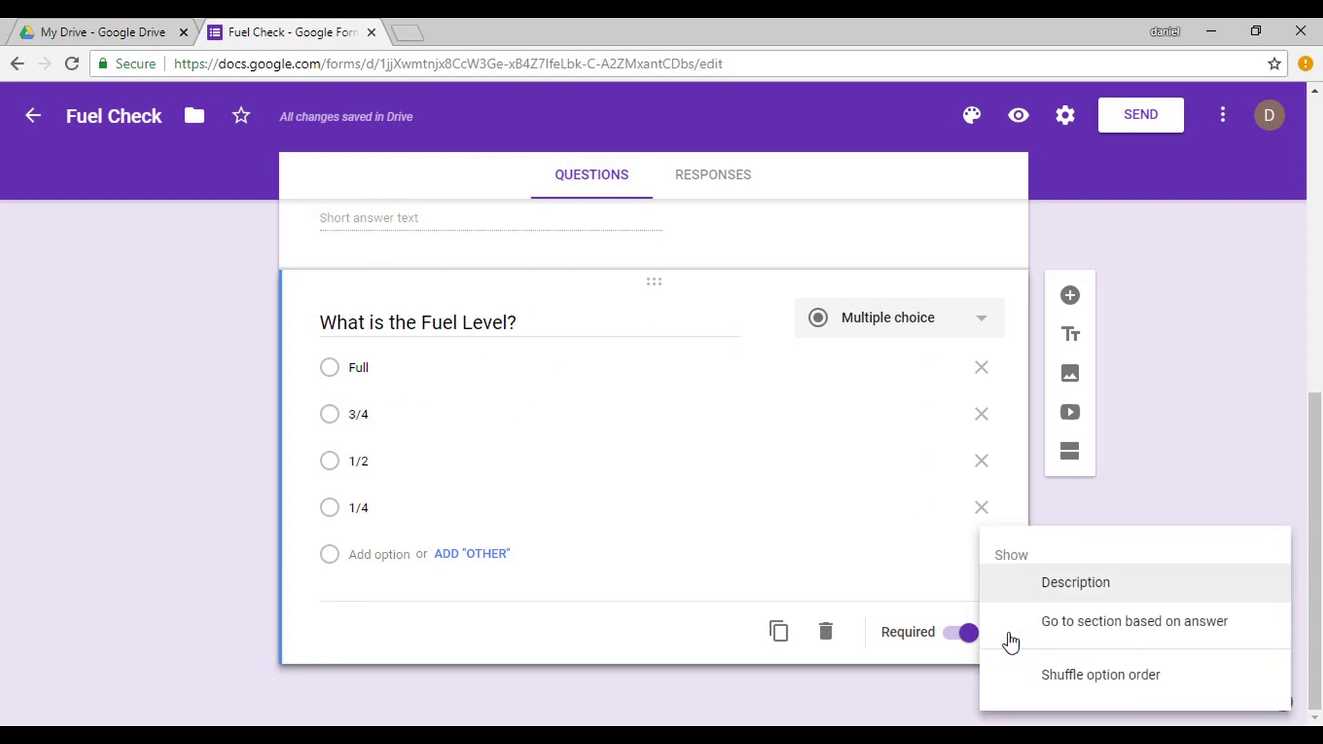
{"action": "left_click", "coordinate": [928, 584]}
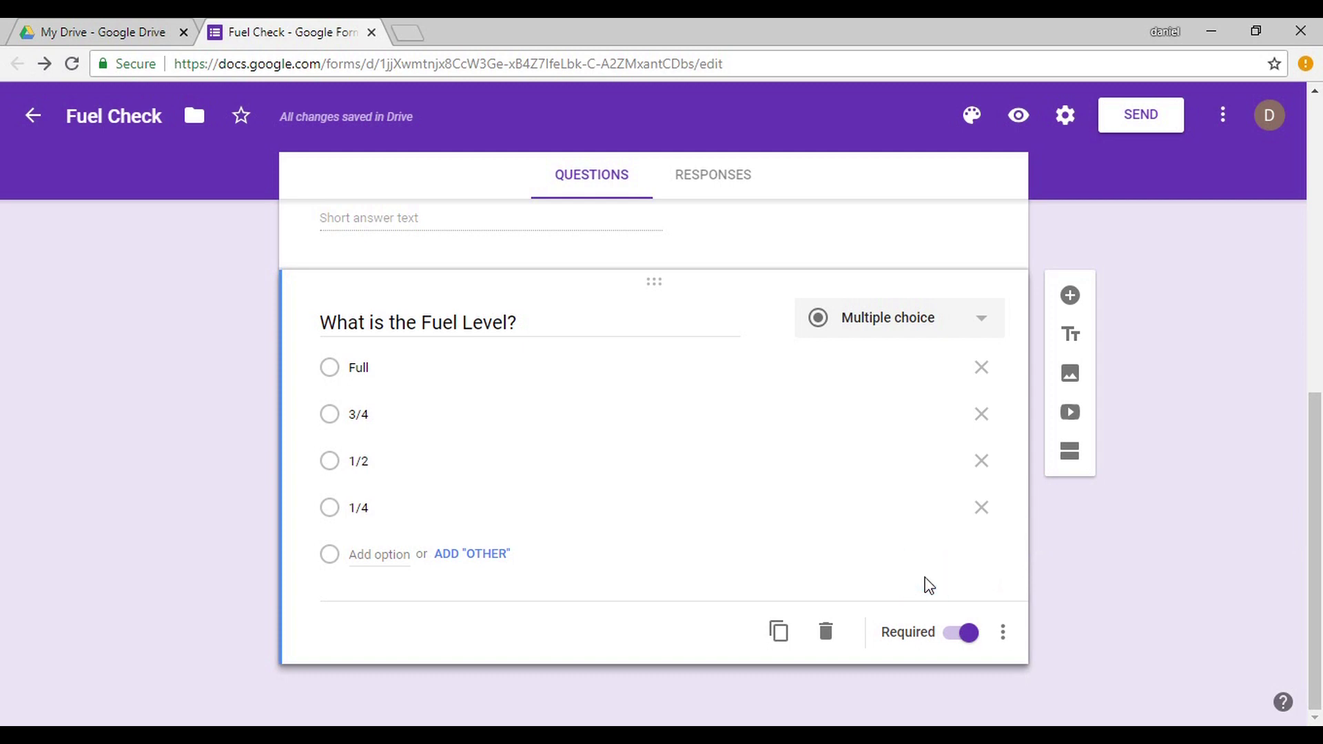
{"action": "left_click", "coordinate": [1005, 633]}
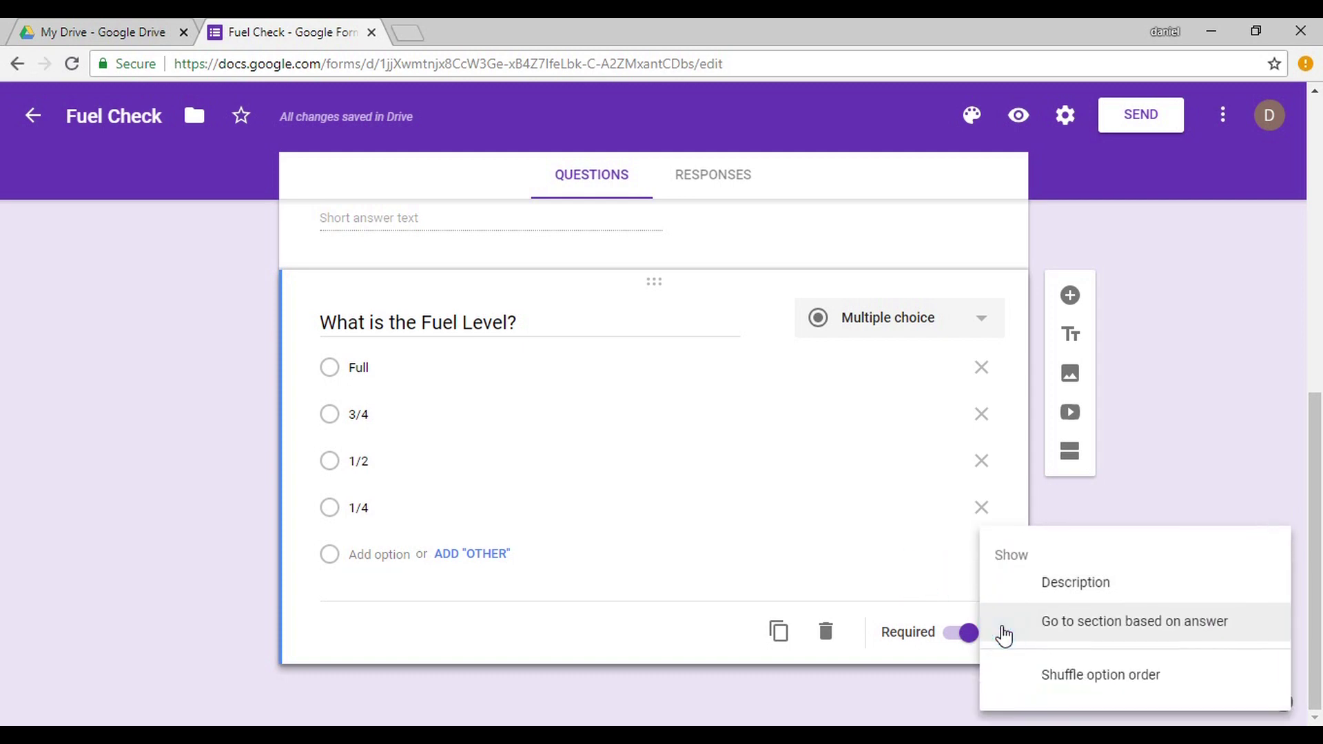
{"action": "left_click", "coordinate": [1057, 582]}
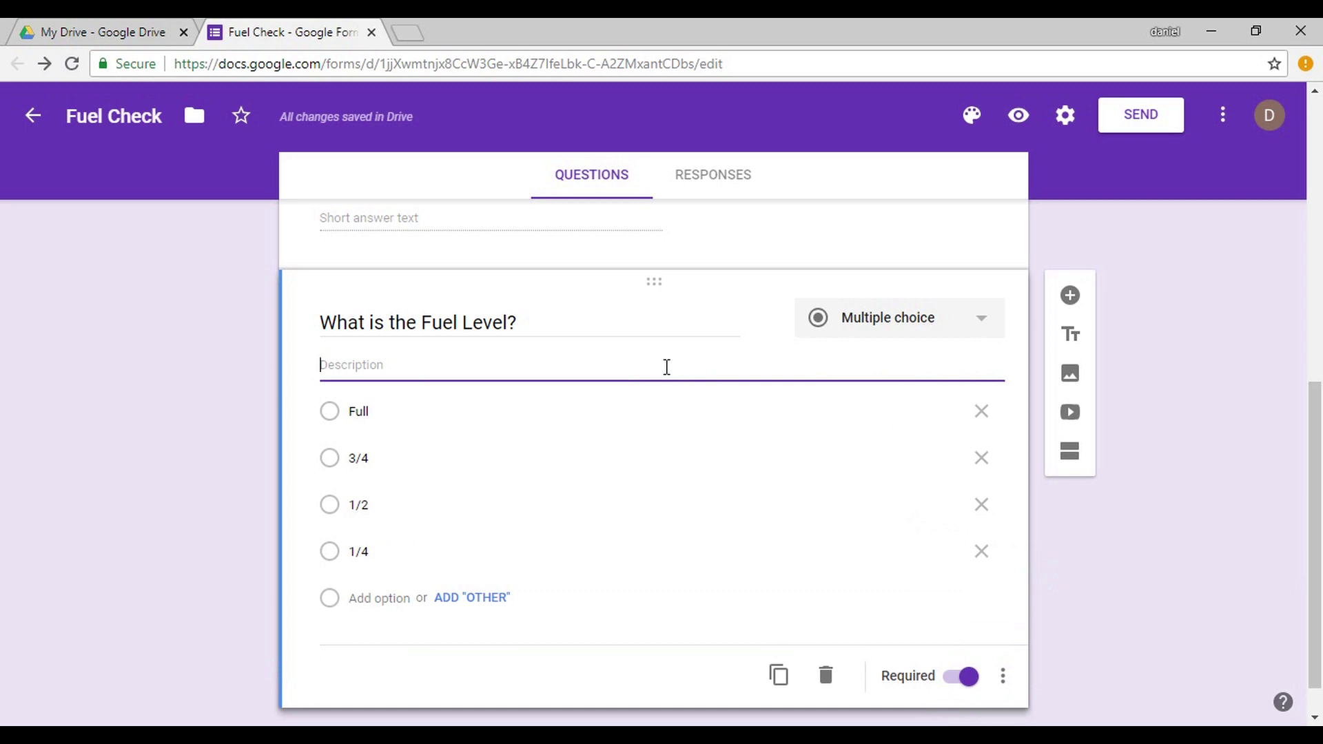
{"action": "type", "text": "IF TRUCK IS AT 3"}
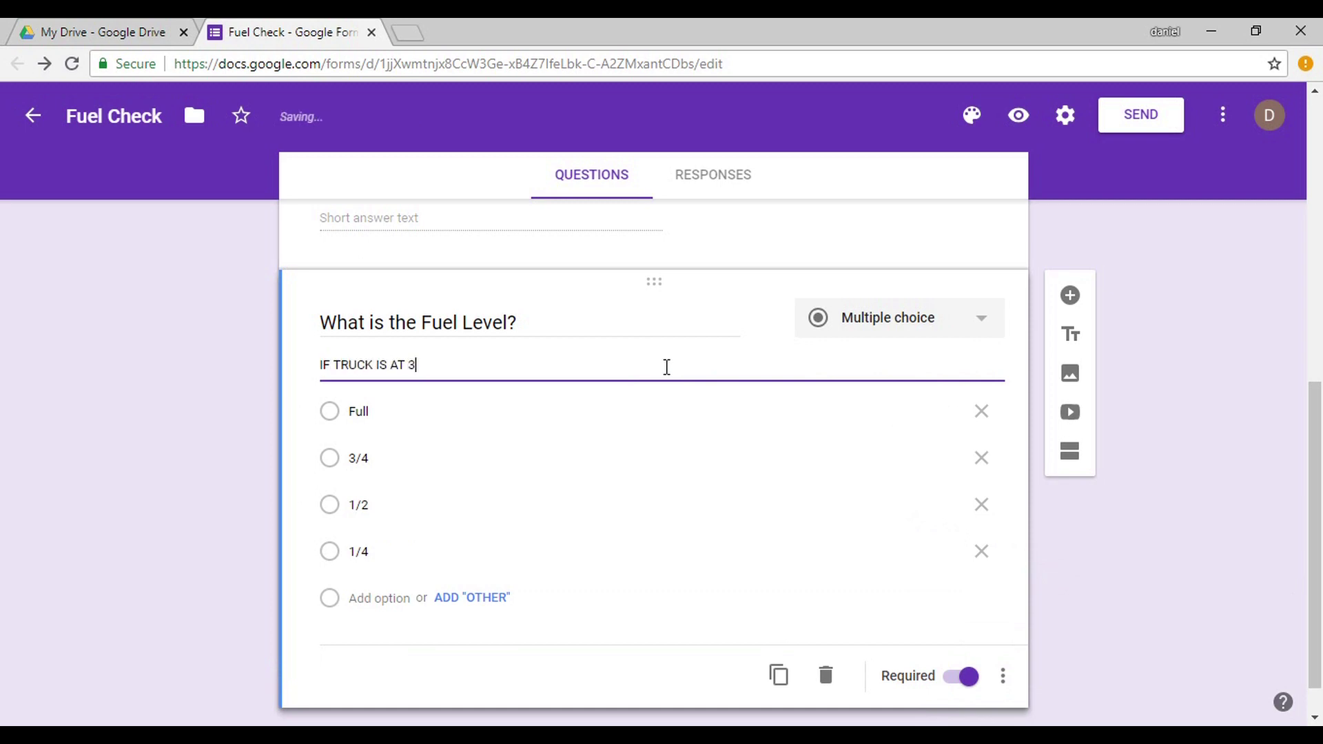
{"action": "type", "text": "/4 OR BELOW FILL TRUCK"}
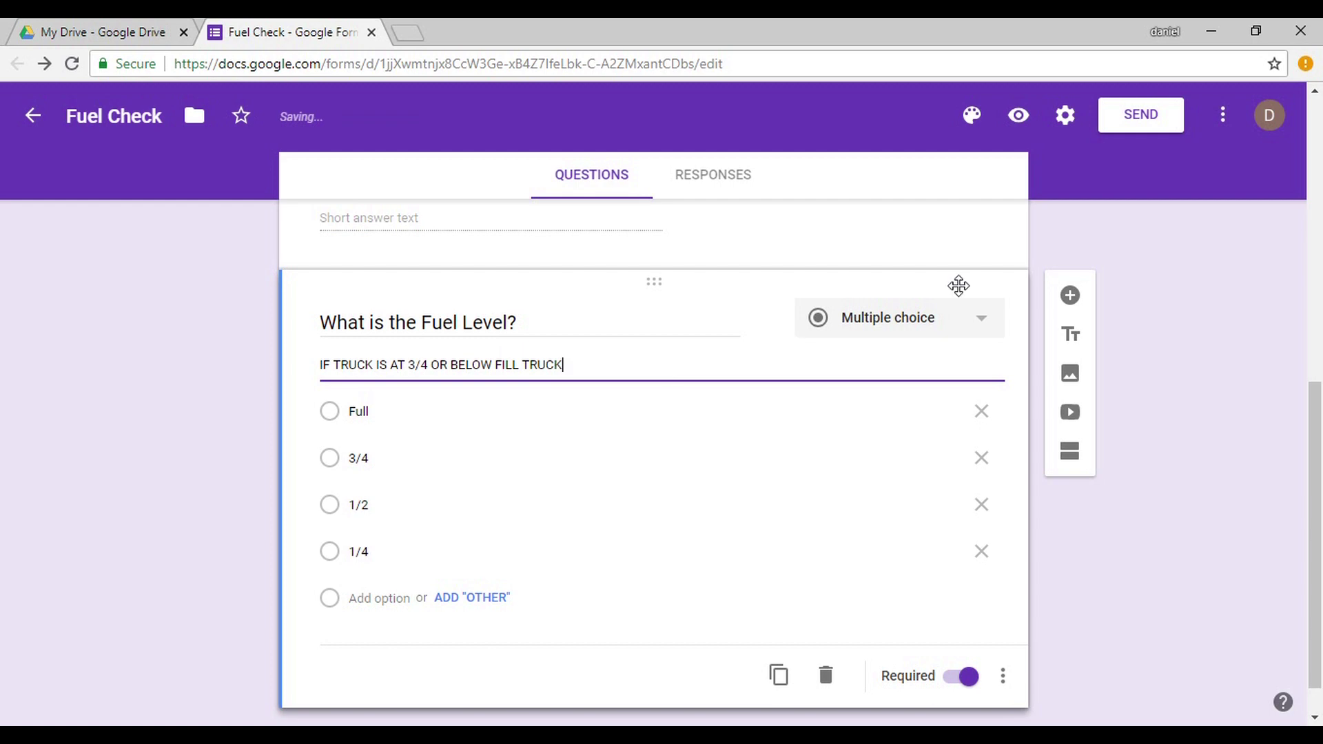
{"action": "left_click", "coordinate": [1073, 301]}
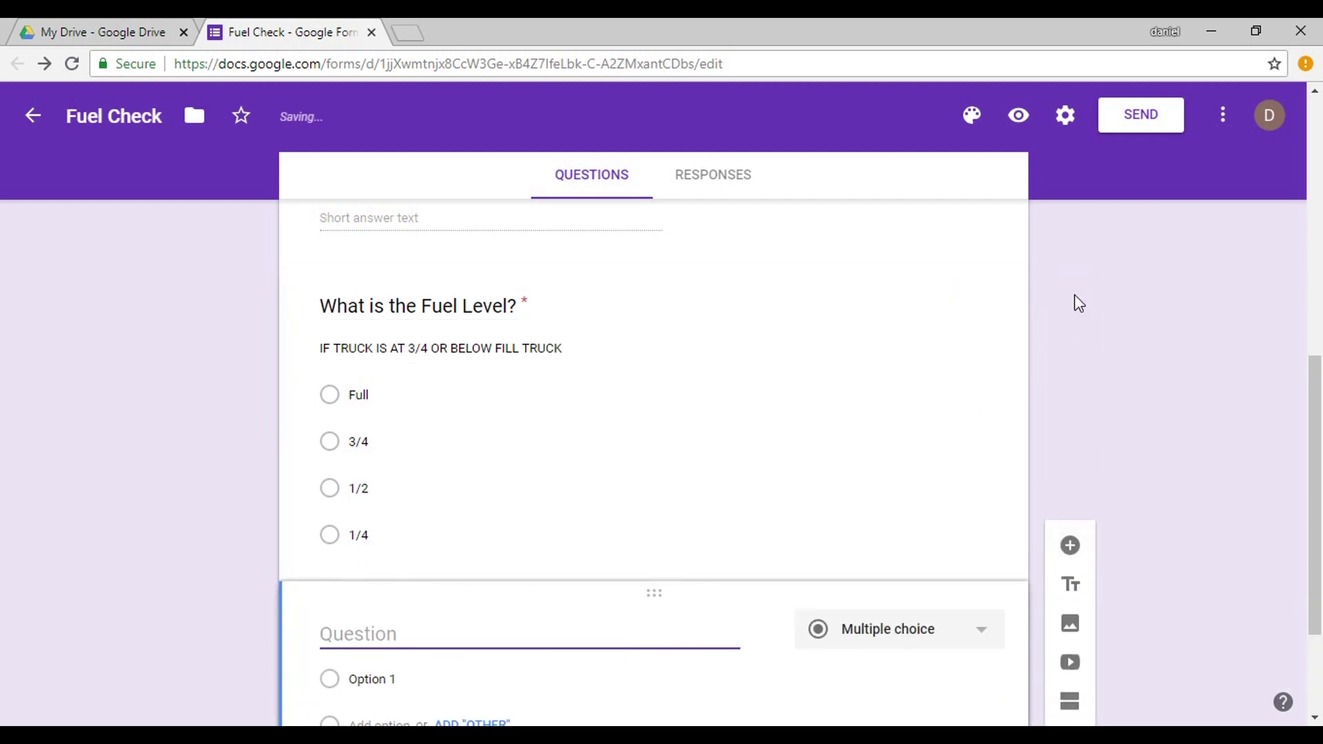
Draft a 'What is the DEF Level' question, then delete the unfinished draft.
{"action": "scroll", "coordinate": [1320, 388], "scroll_direction": "down", "scroll_amount": 3}
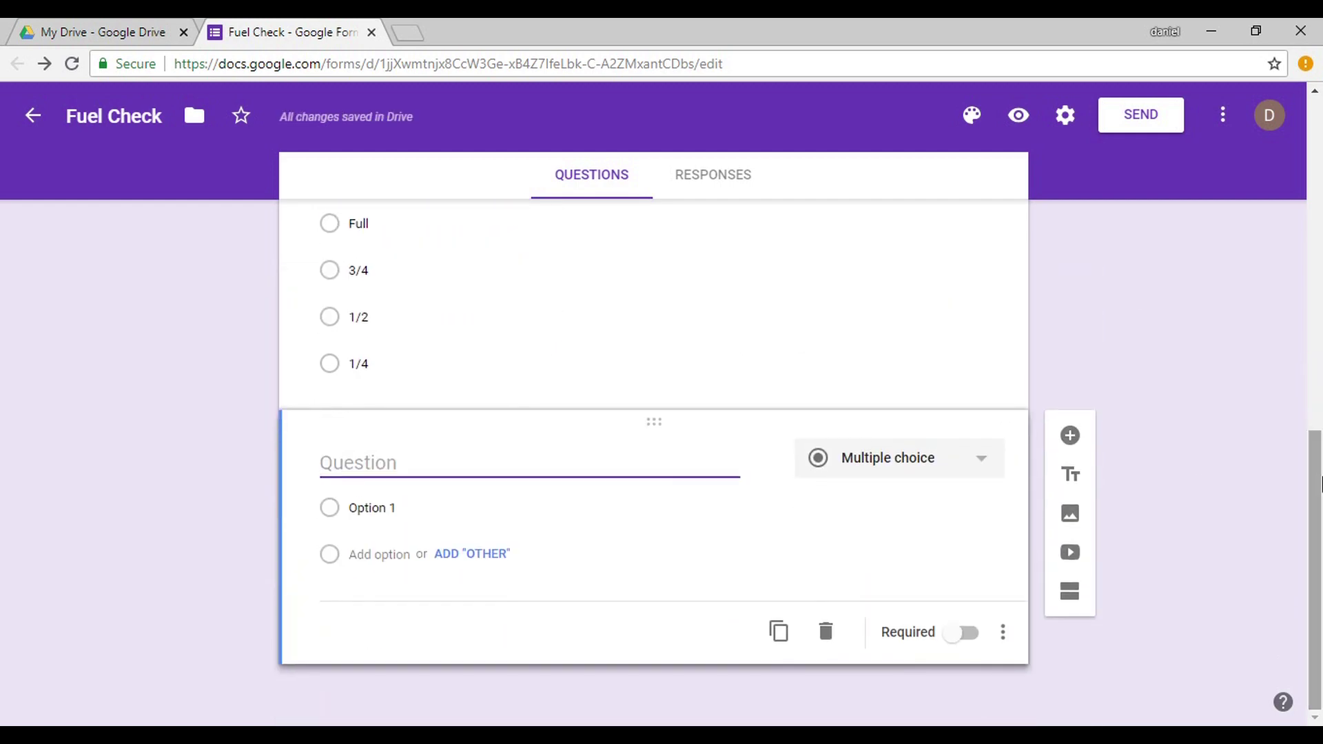
{"action": "type", "text": "WHAT"}
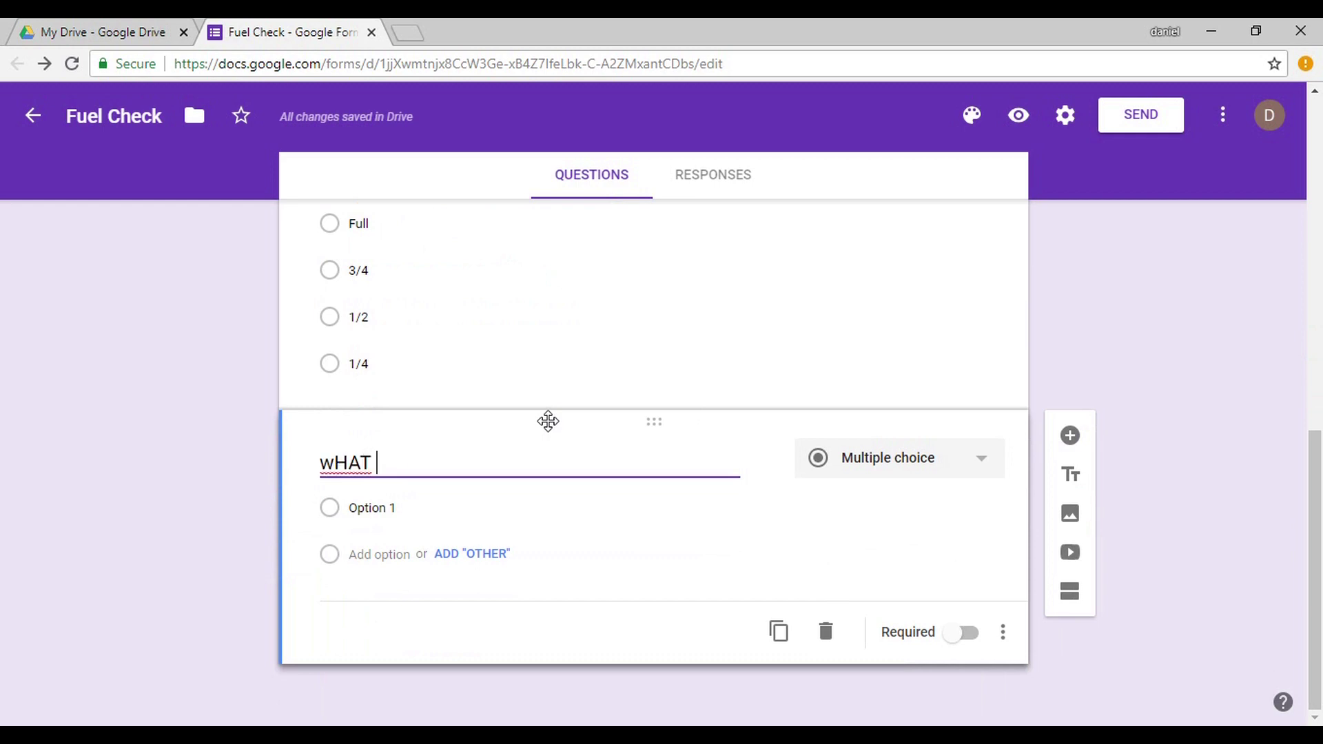
{"action": "key", "text": "BackSpace"}
{"action": "key", "text": "BackSpace"}
{"action": "key", "text": "BackSpace"}
{"action": "key", "text": "BackSpace"}
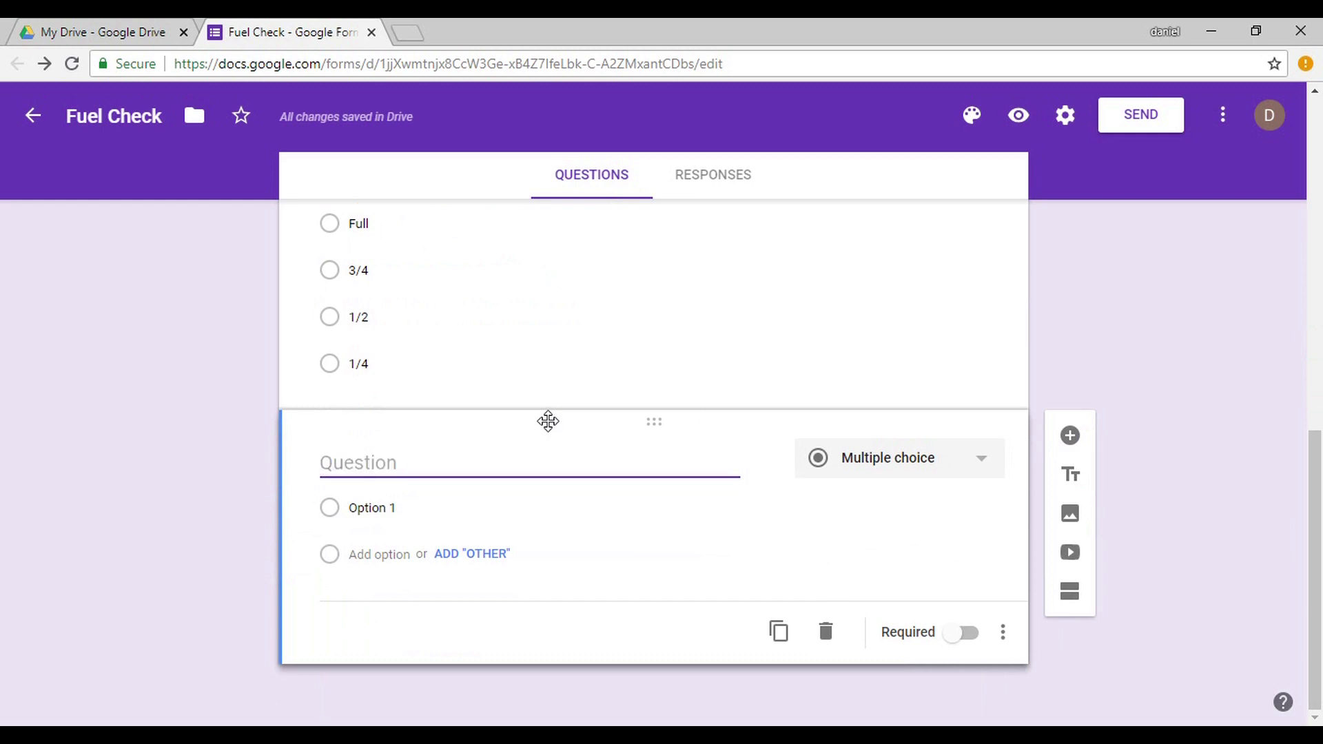
{"action": "type", "text": "Wa"}
{"action": "key", "text": "BackSpace"}
{"action": "type", "text": "hat"}
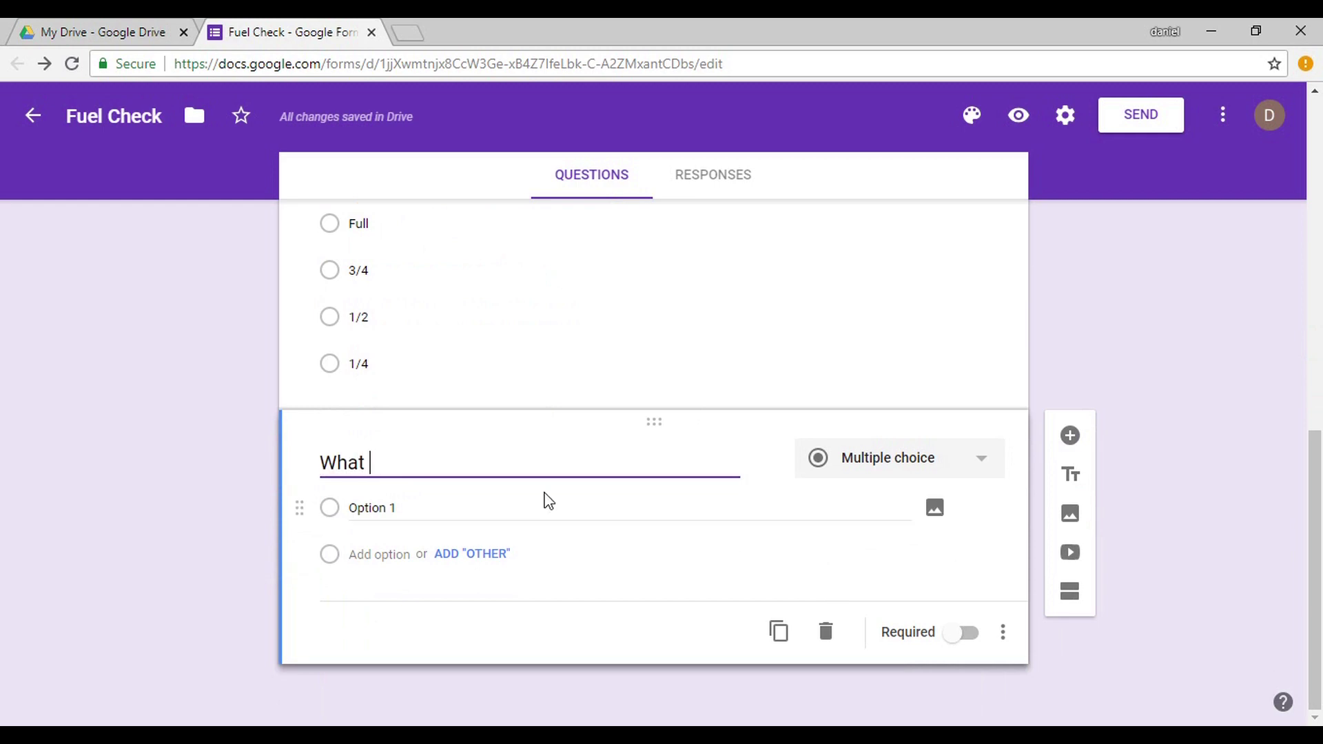
{"action": "type", "text": " is the DEF "}
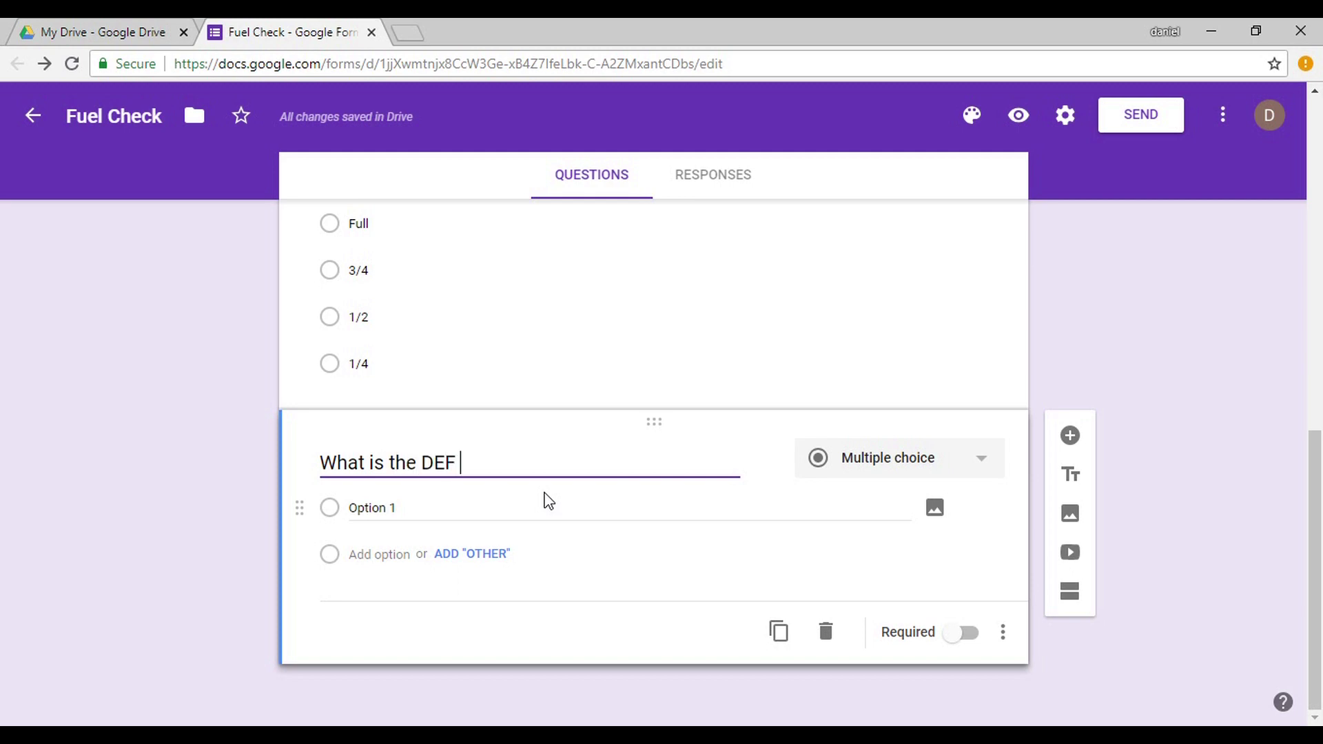
{"action": "type", "text": "Leve"}
{"action": "key", "text": "BackSpace"}
{"action": "type", "text": "ve"}
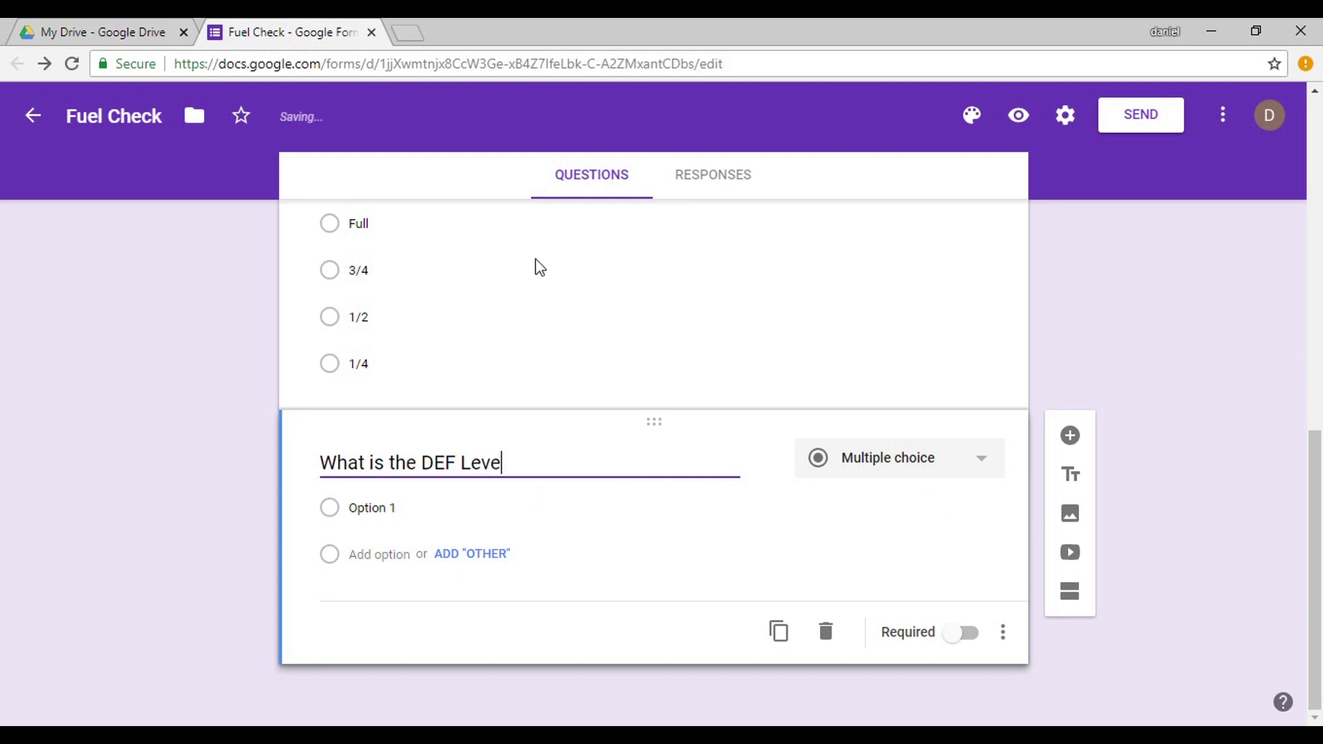
{"action": "type", "text": "l"}
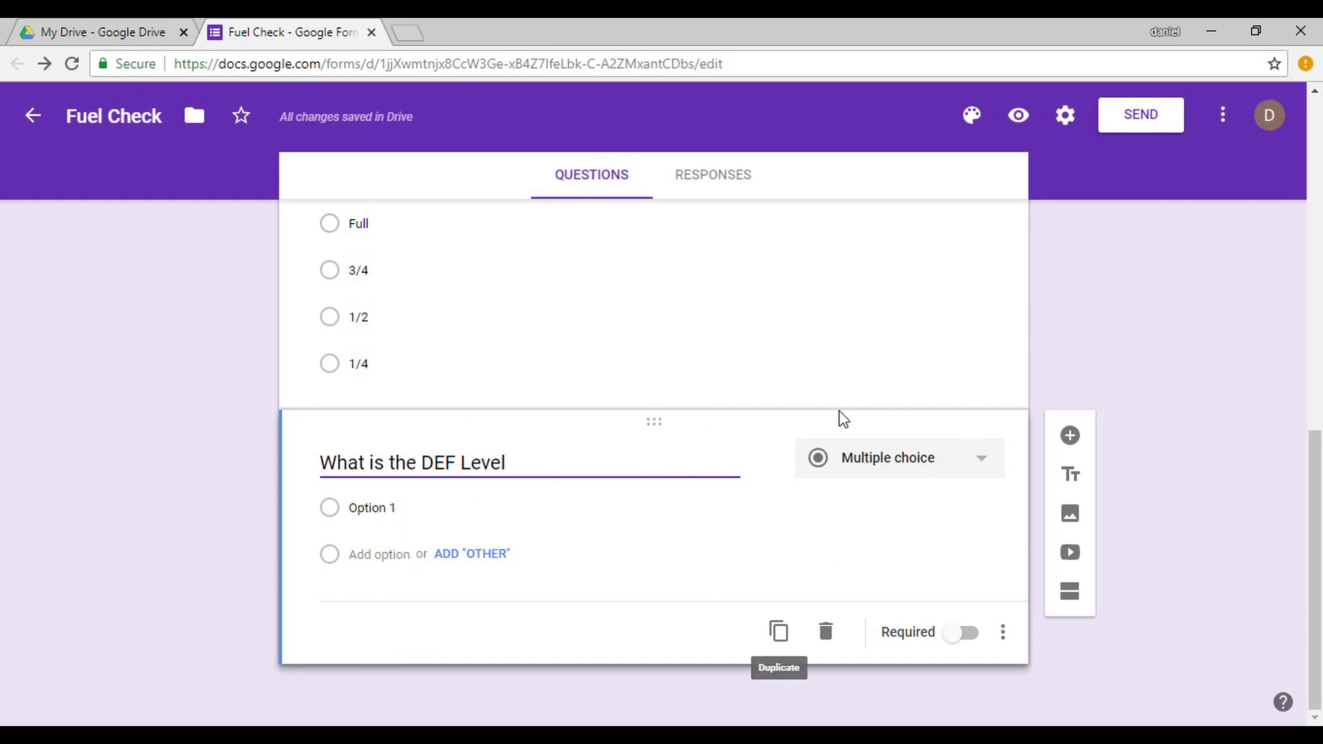
{"action": "left_click", "coordinate": [826, 635]}
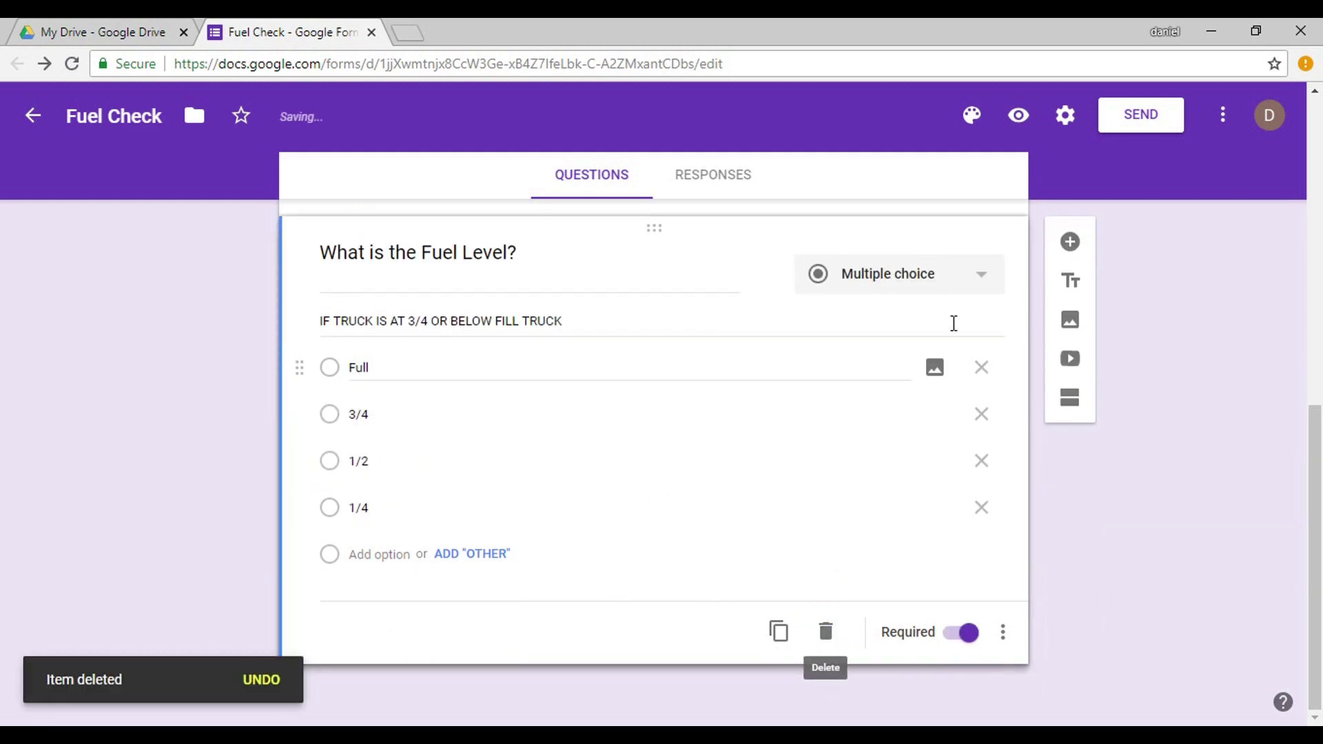
Duplicate the Fuel Level question, clear its description, and retitle it 'What is the DEF Level?'.
{"action": "left_click", "coordinate": [778, 630]}
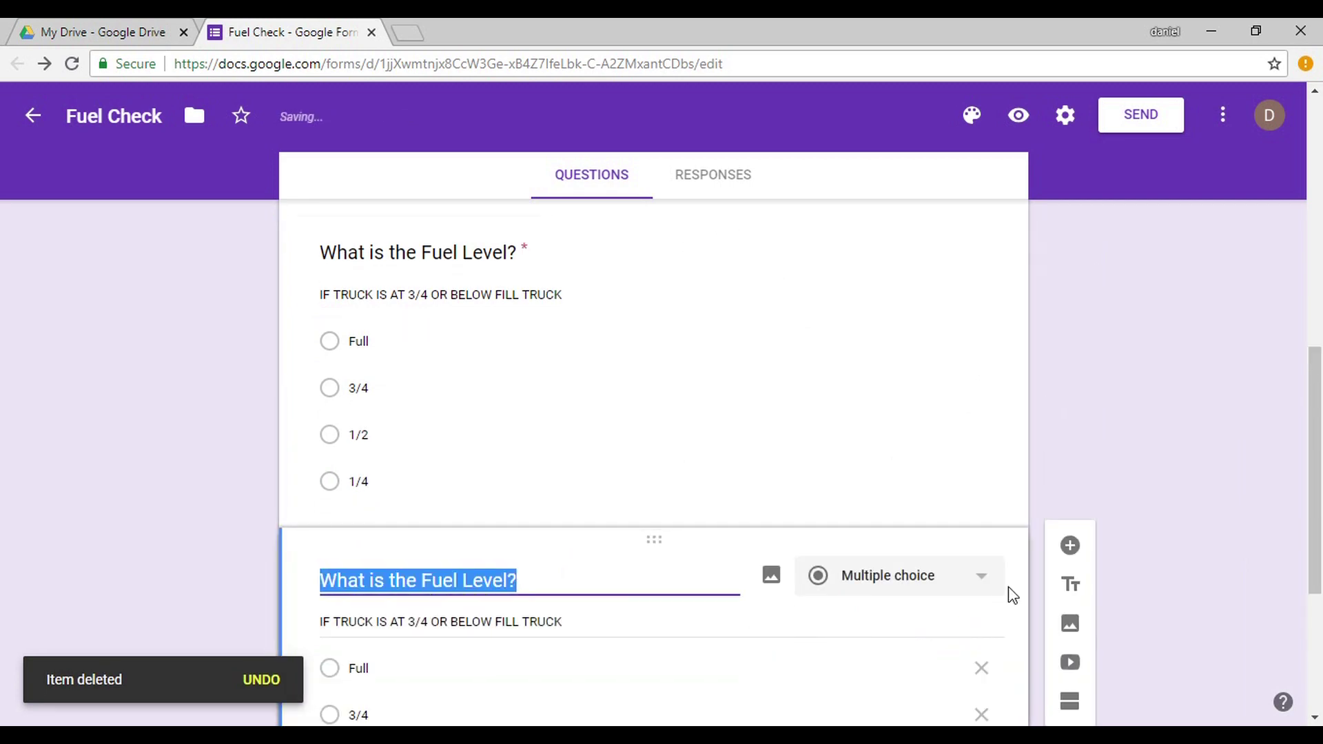
{"action": "left_click_drag", "start_coordinate": [1314, 400], "coordinate": [1314, 510]}
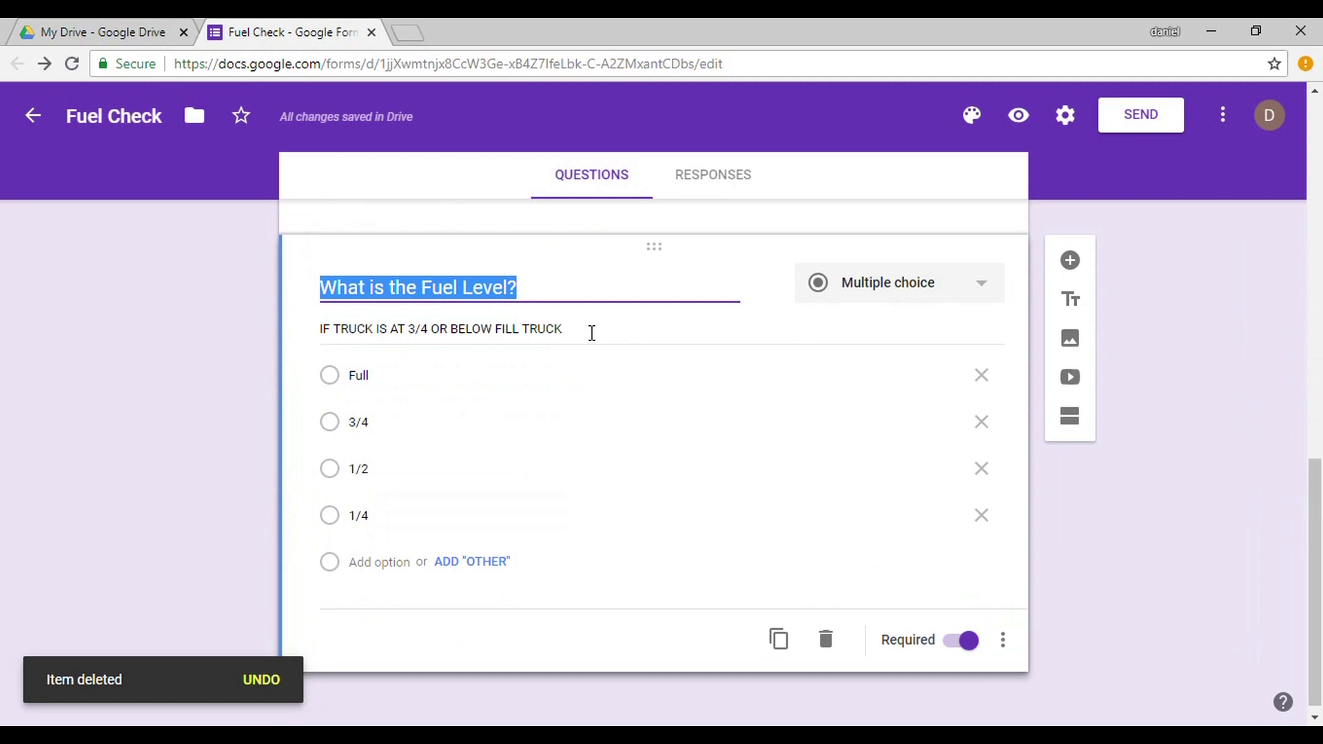
{"action": "triple_click", "coordinate": [572, 324]}
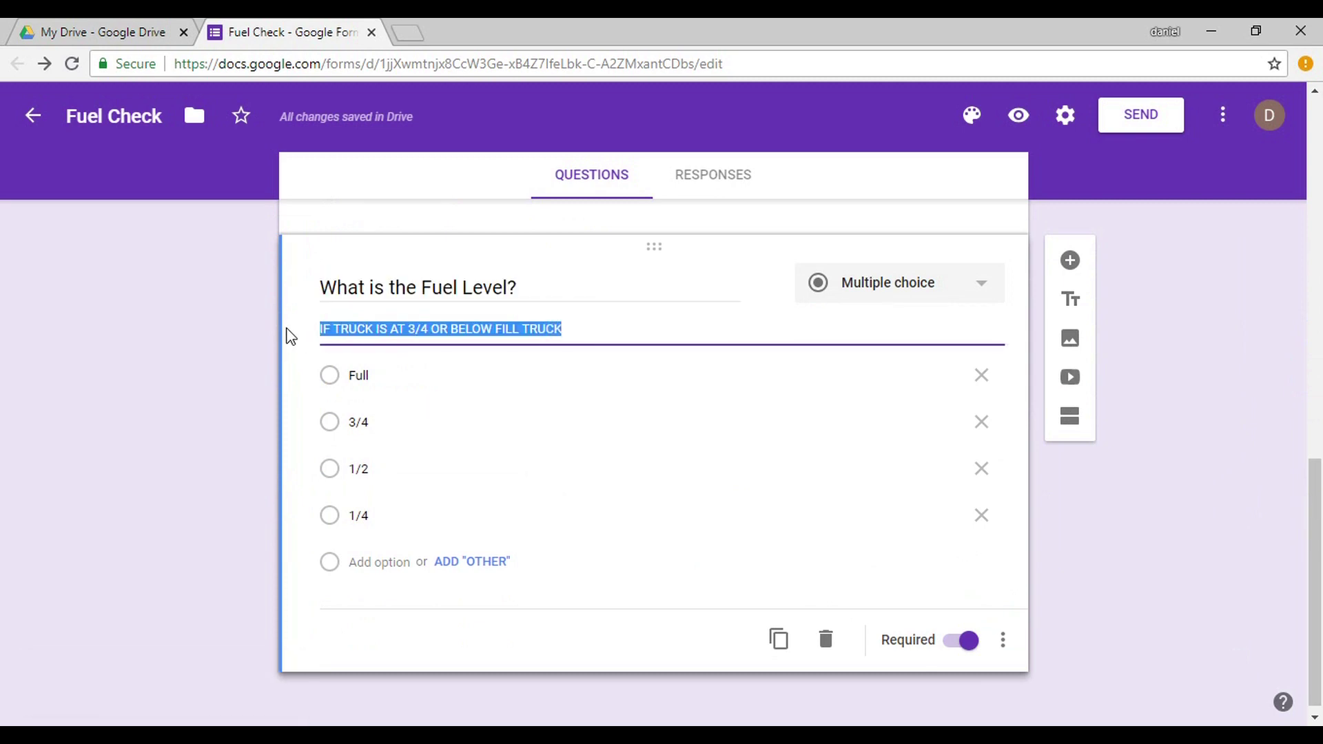
{"action": "key", "text": "BackSpace"}
{"action": "triple_click", "coordinate": [503, 288]}
{"action": "left_click", "coordinate": [543, 323]}
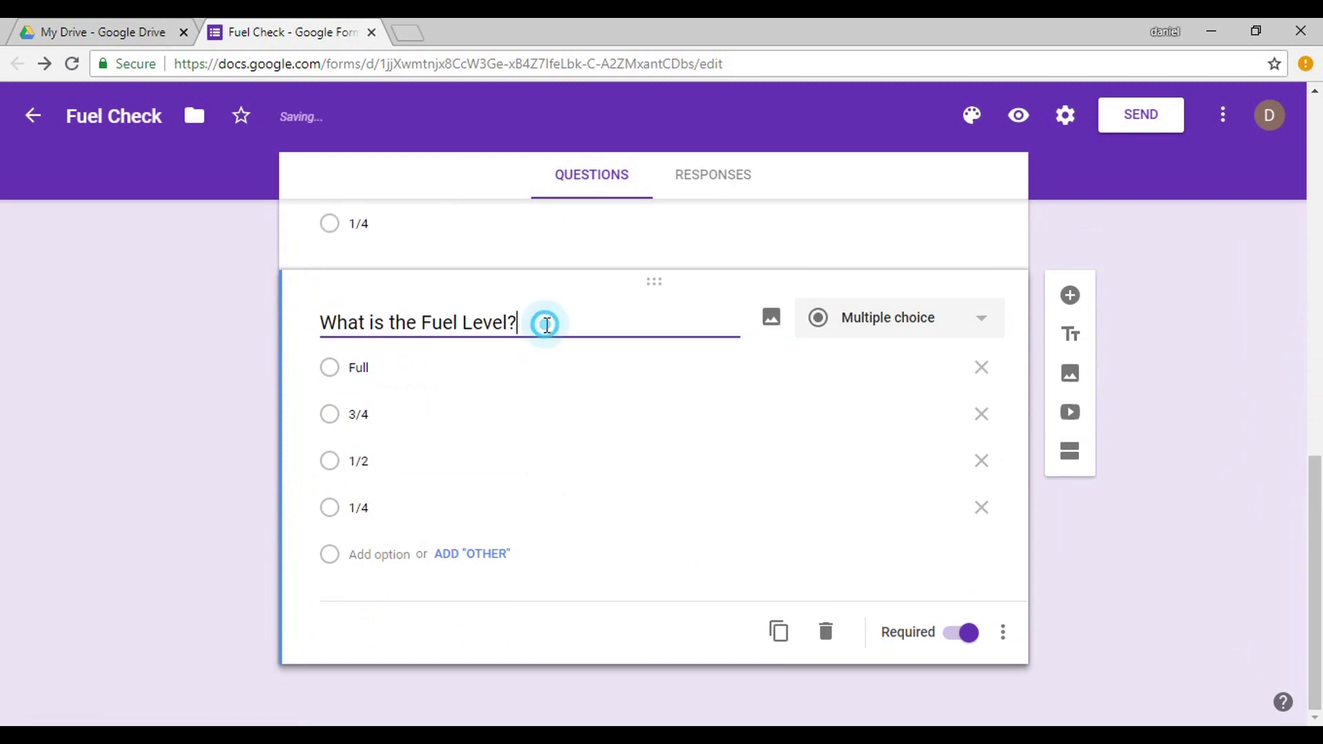
{"action": "left_click", "coordinate": [457, 323]}
{"action": "key", "text": "BackSpace"}
{"action": "key", "text": "BackSpace"}
{"action": "key", "text": "BackSpace"}
{"action": "key", "text": "BackSpace"}
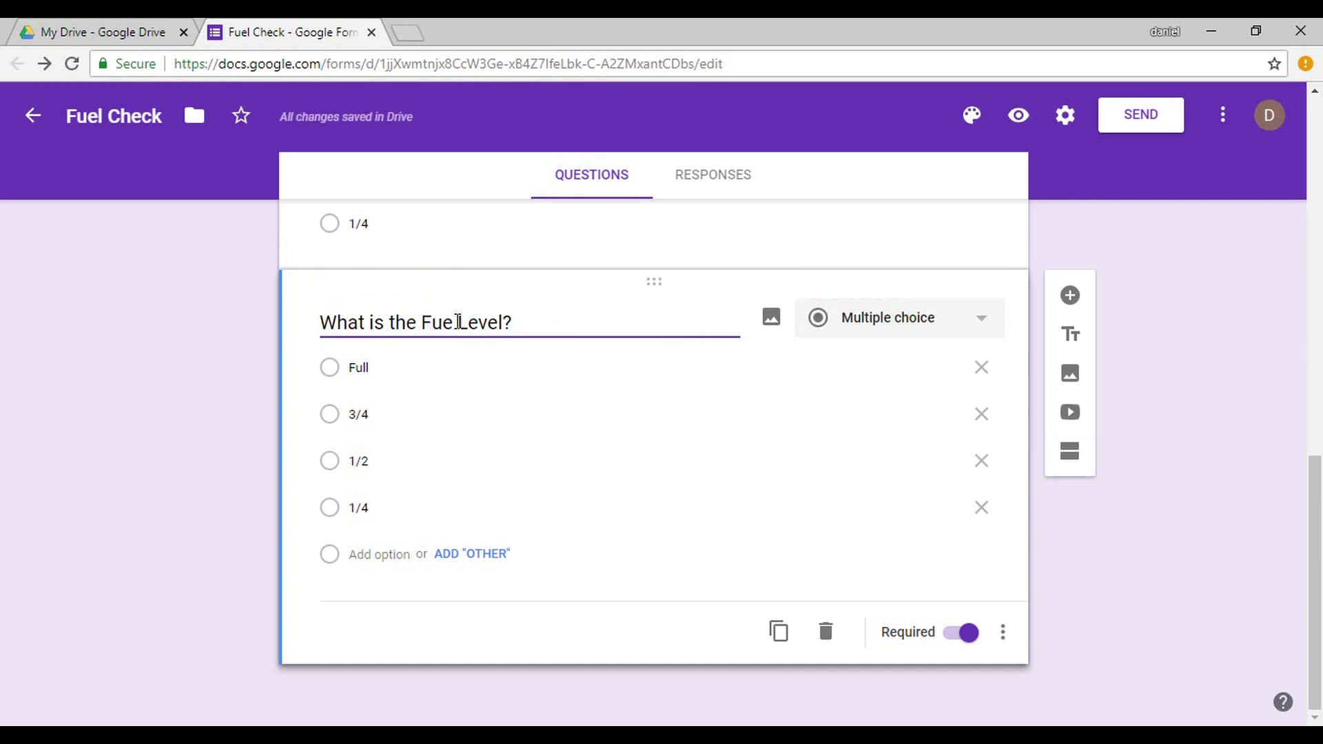
{"action": "type", "text": "DEF"}
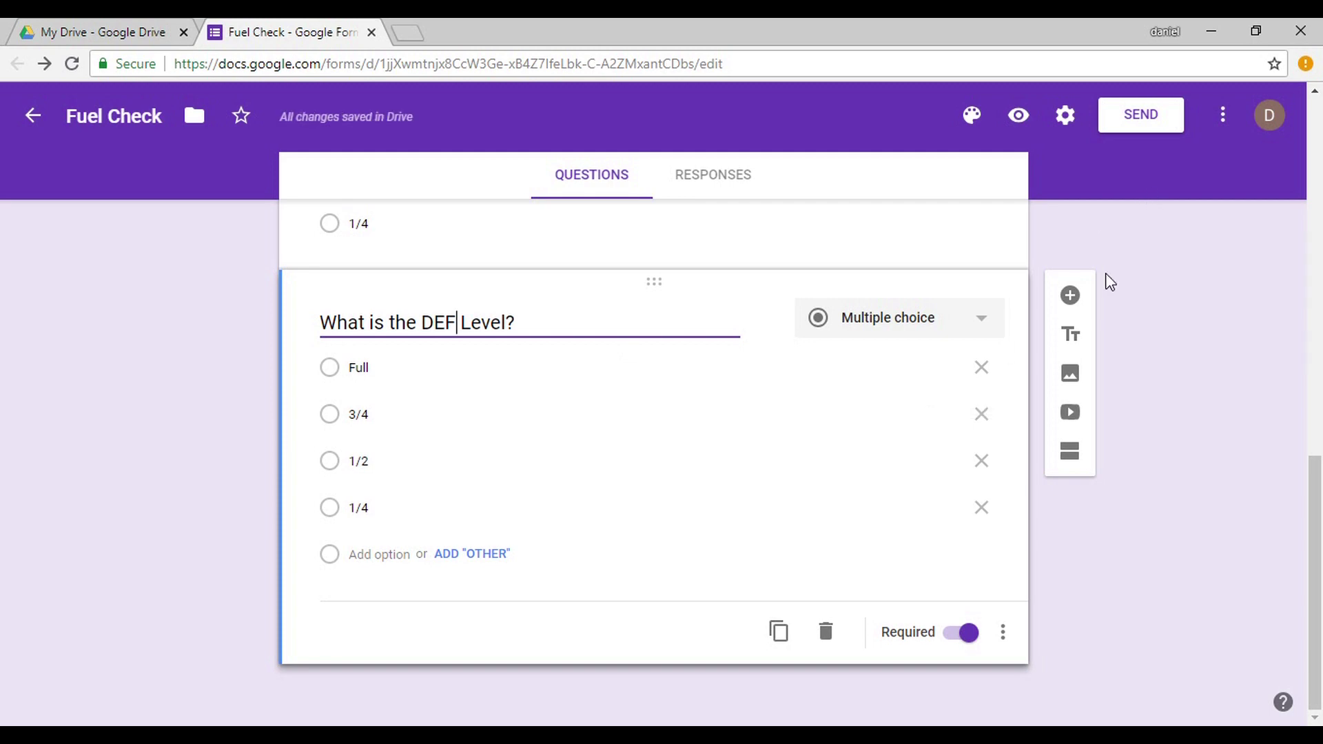
{"action": "left_click", "coordinate": [1077, 299]}
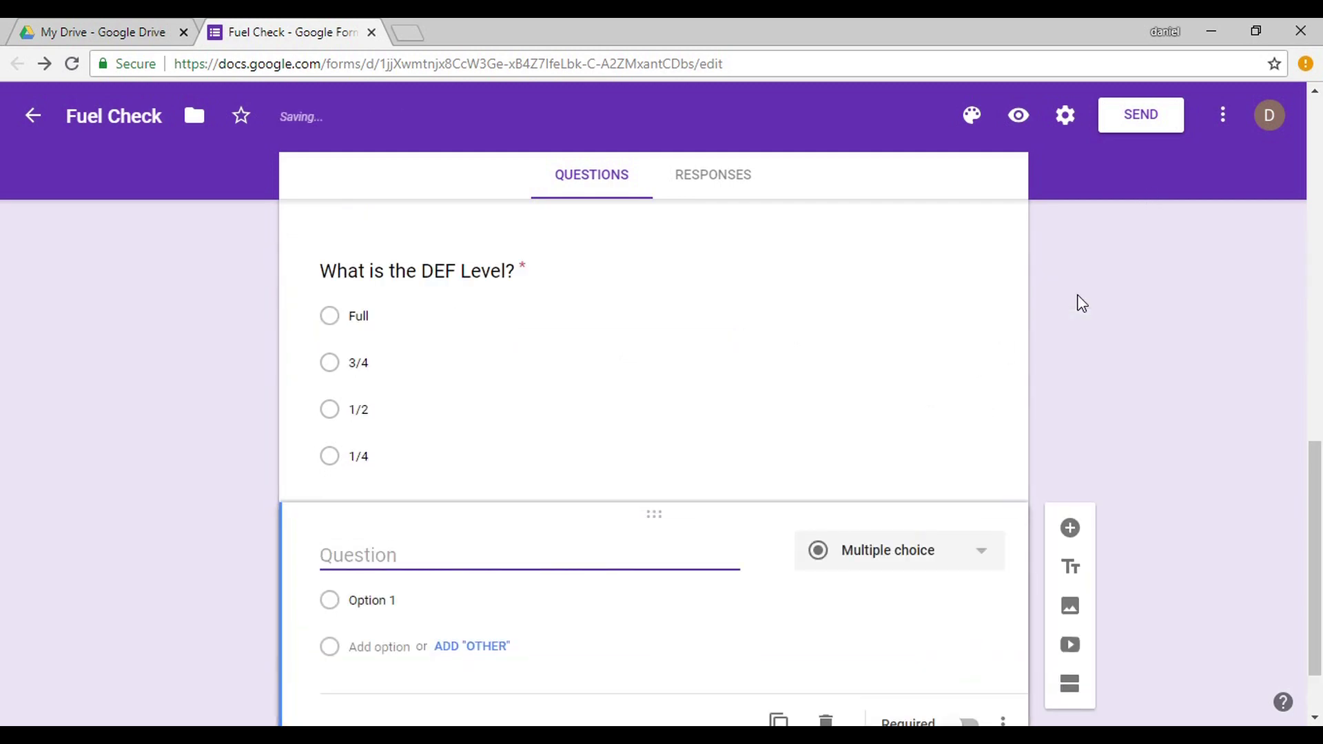
Add the short-answer question 'Who Complete the Check' and scroll back to the top.
{"action": "type", "text": "Who Complete "}
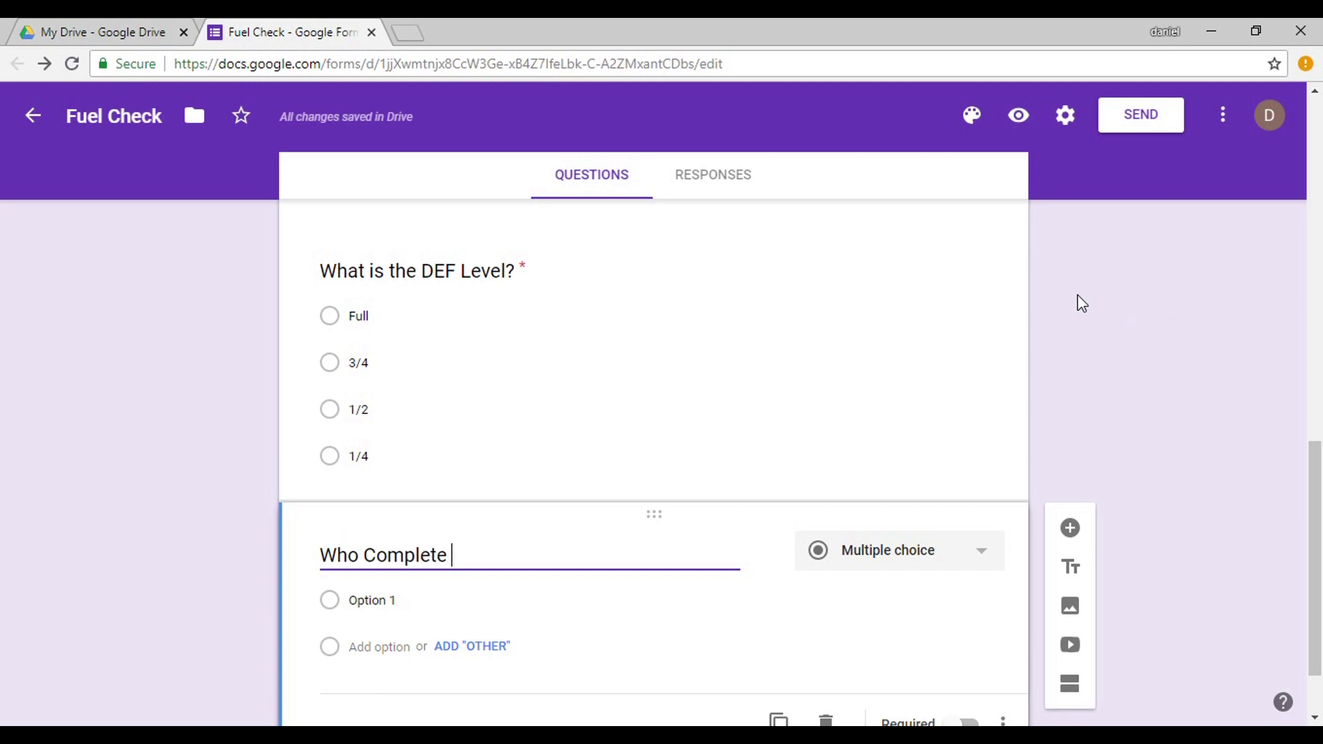
{"action": "type", "text": "the Check"}
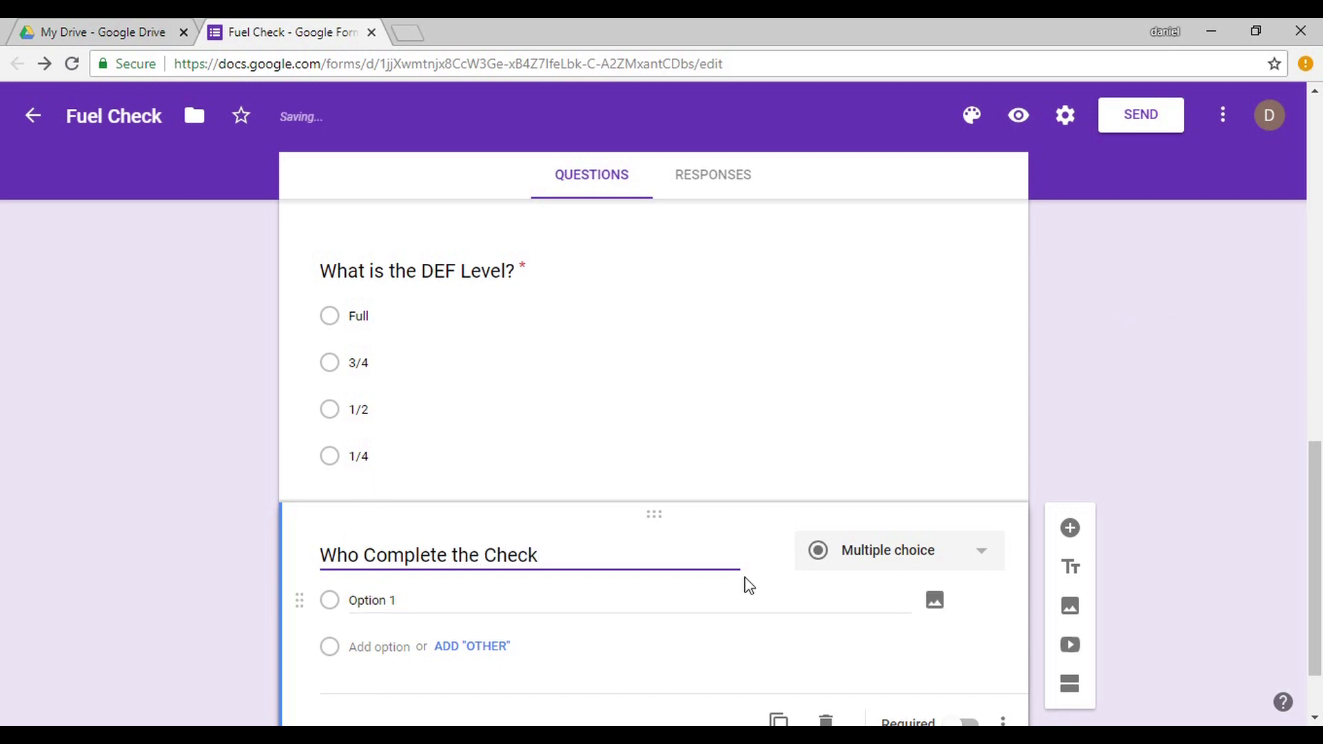
{"action": "left_click", "coordinate": [880, 572]}
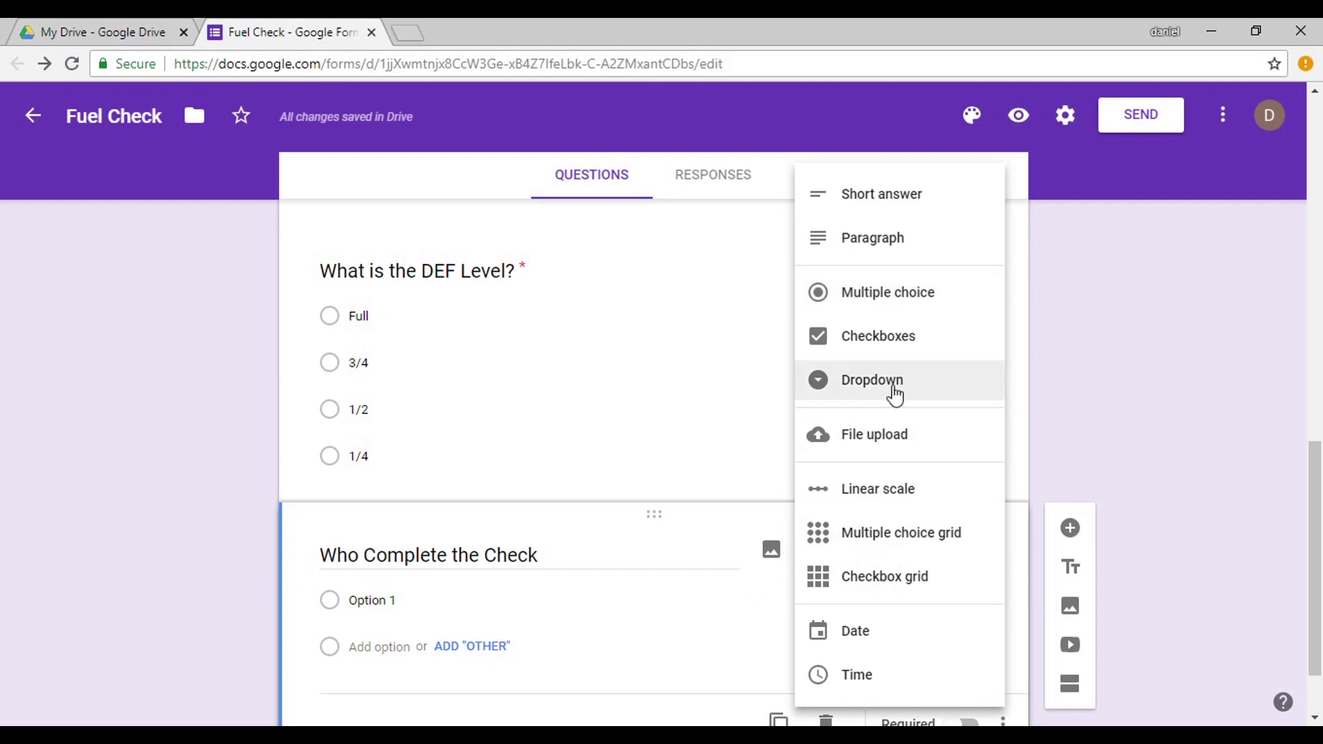
{"action": "left_click", "coordinate": [902, 197]}
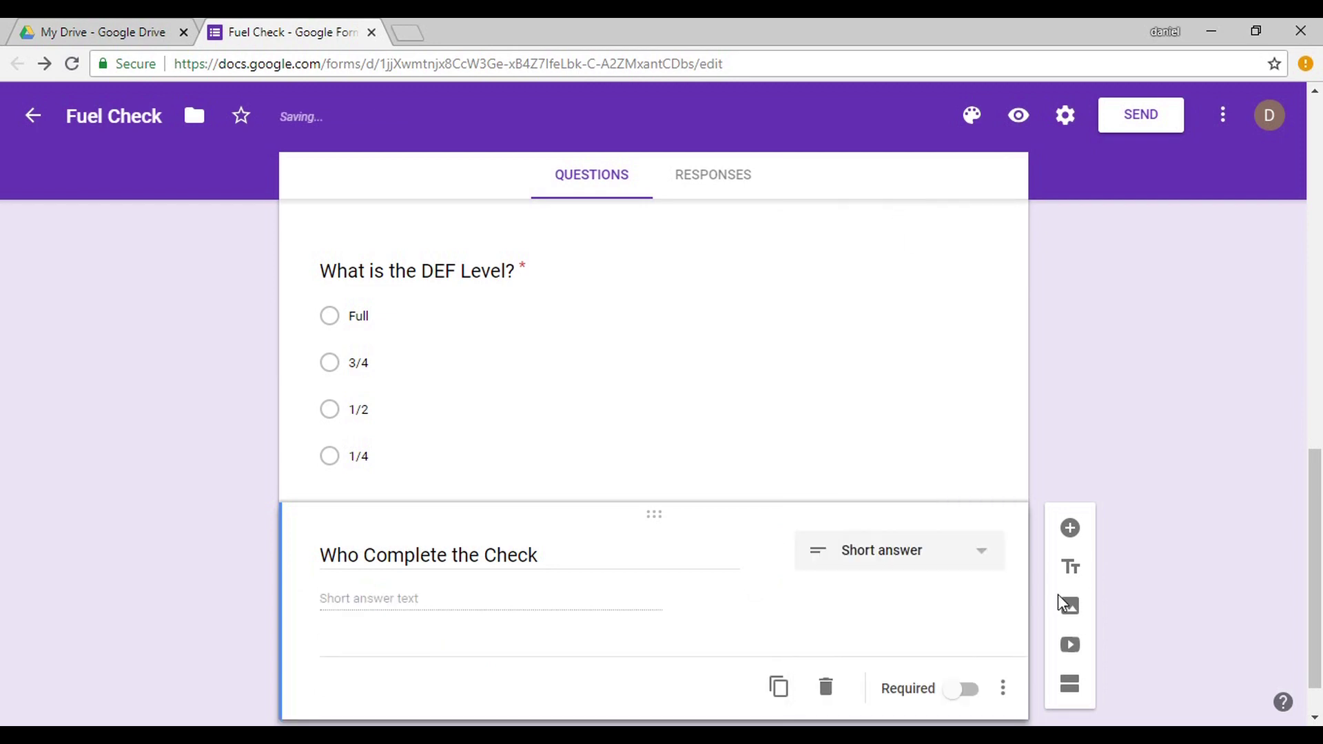
{"action": "left_click_drag", "start_coordinate": [1315, 544], "coordinate": [1321, 63]}
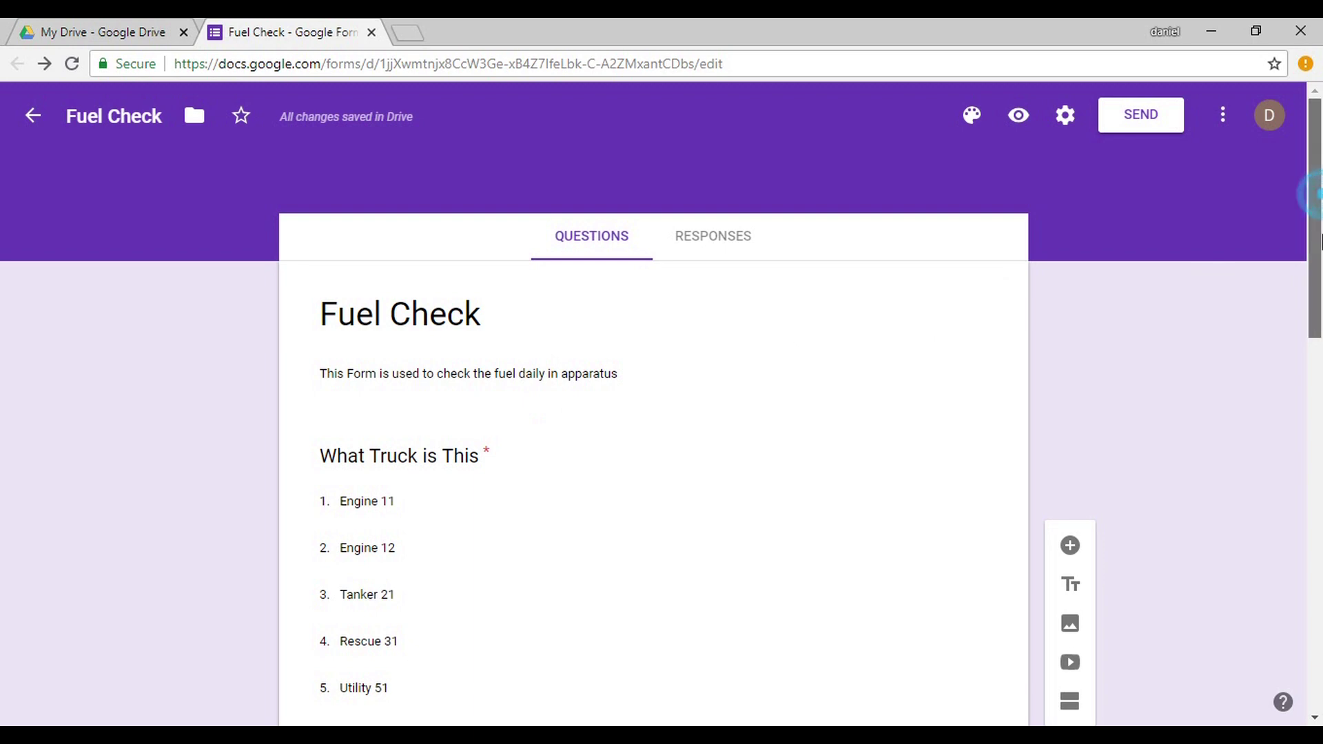
{"action": "left_click_drag", "start_coordinate": [1314, 193], "coordinate": [1311, 152]}
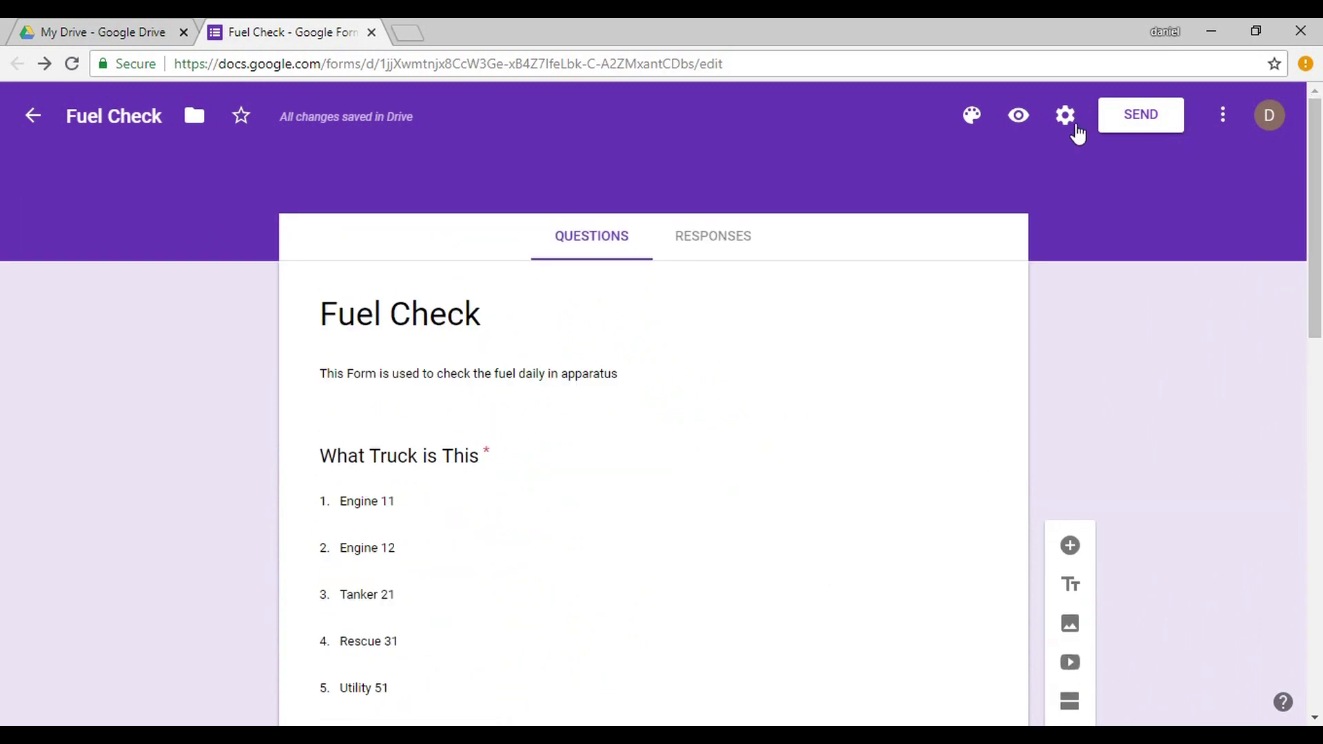
In theme options, try red and Playful, then keep Basic font and apply custom yellow #fffa00.
{"action": "left_click", "coordinate": [972, 117]}
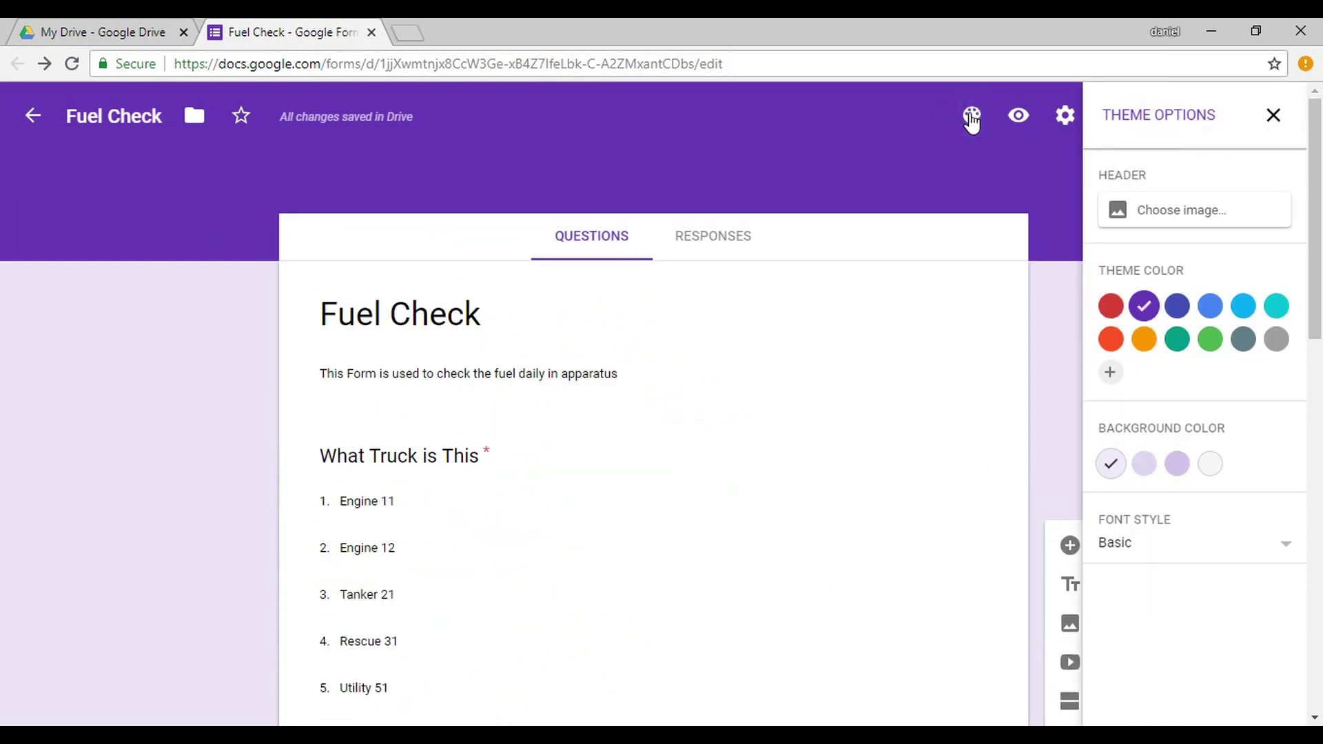
{"action": "left_click", "coordinate": [1120, 308]}
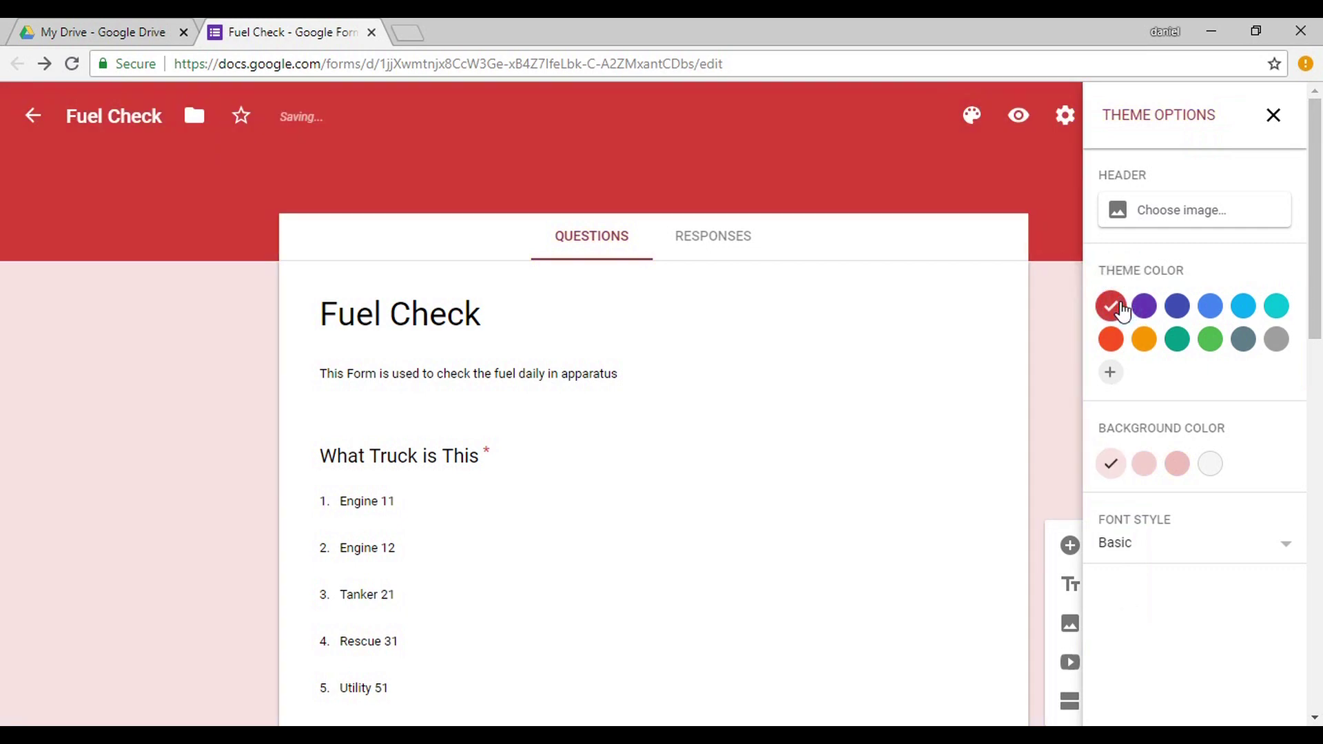
{"action": "left_click", "coordinate": [1294, 551]}
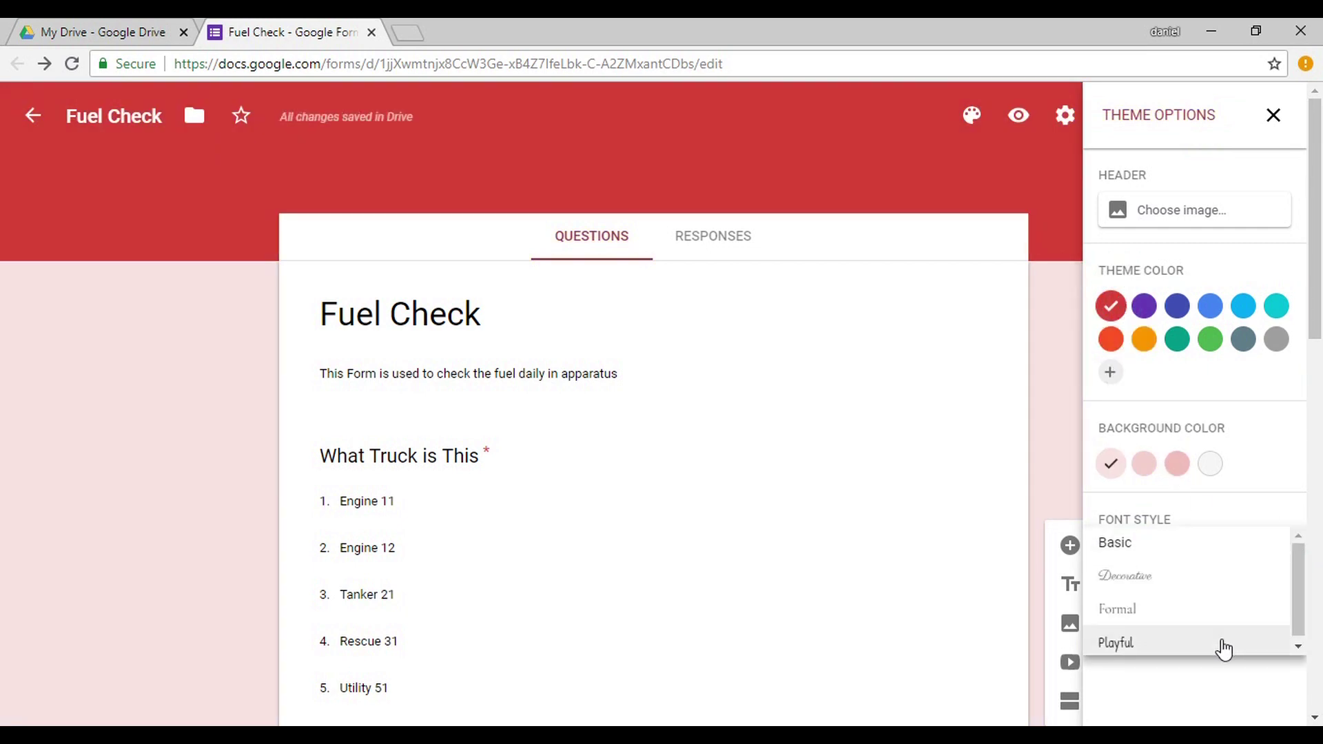
{"action": "left_click", "coordinate": [1220, 644]}
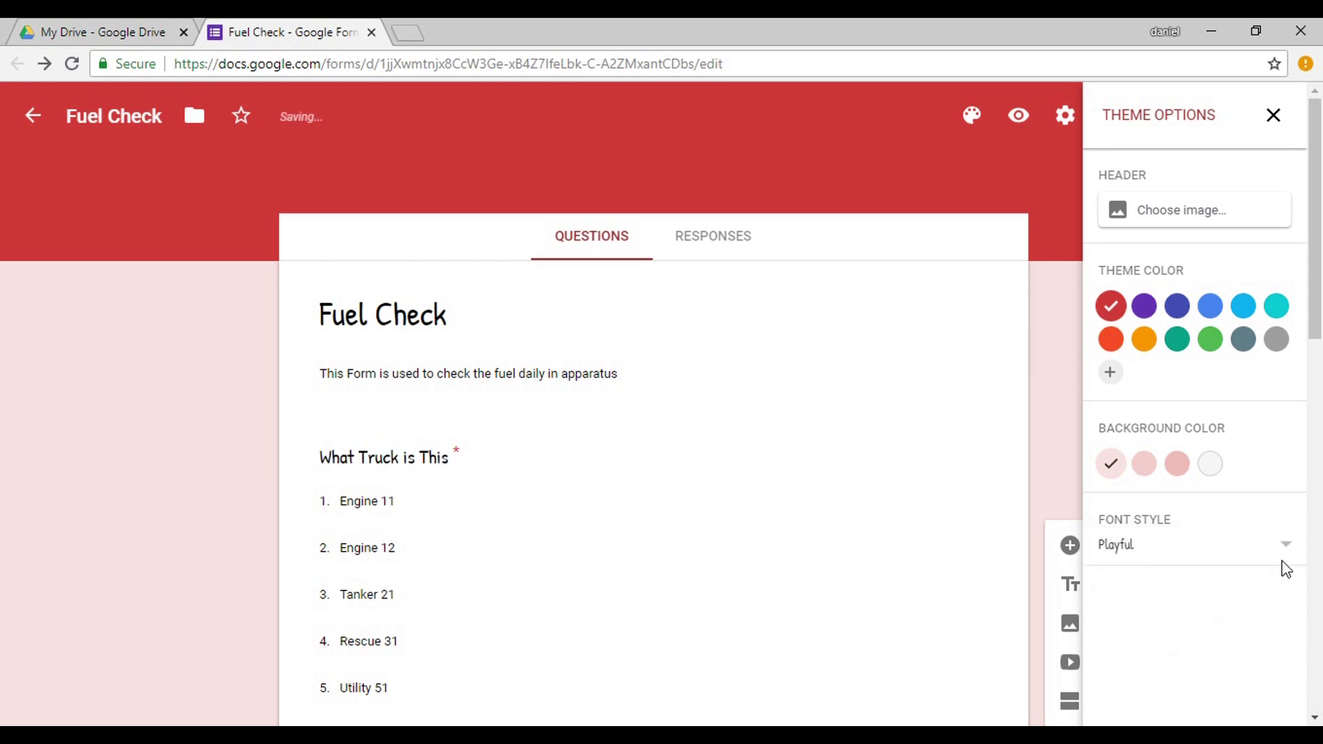
{"action": "left_click", "coordinate": [1284, 544]}
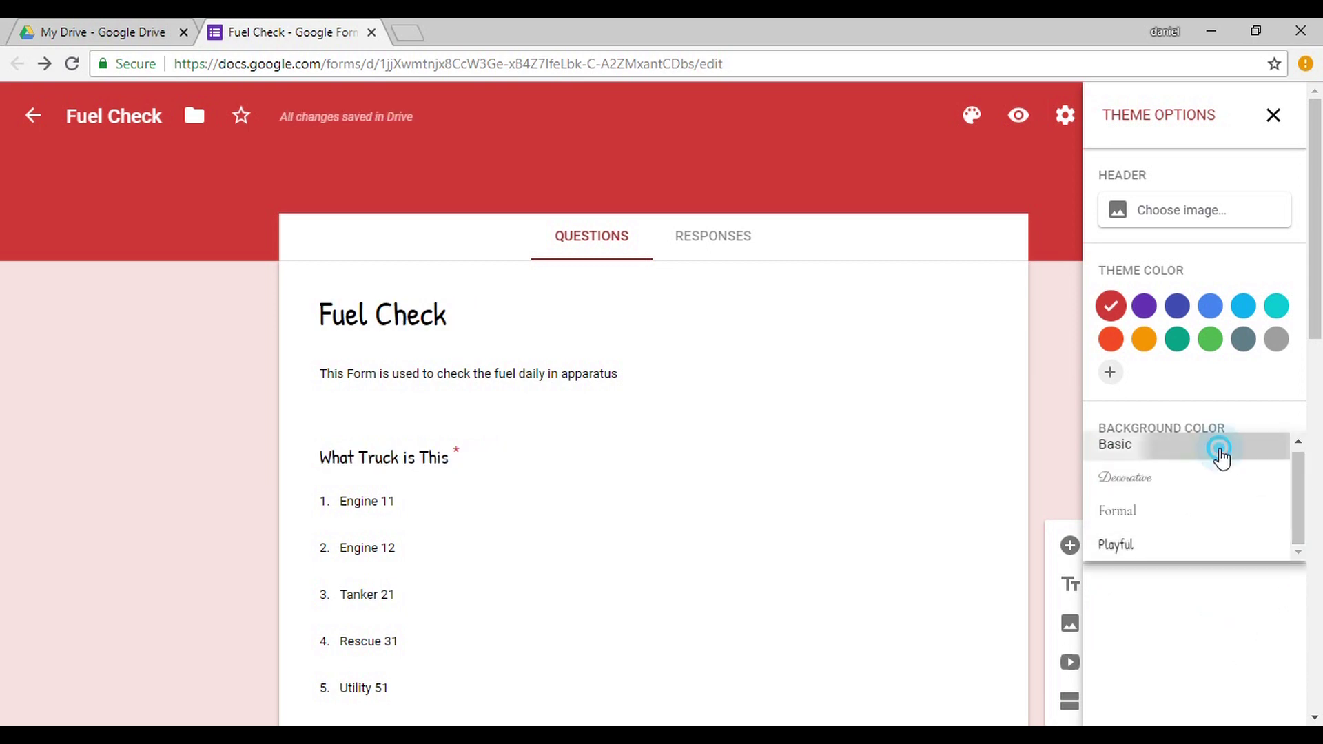
{"action": "left_click", "coordinate": [1219, 451]}
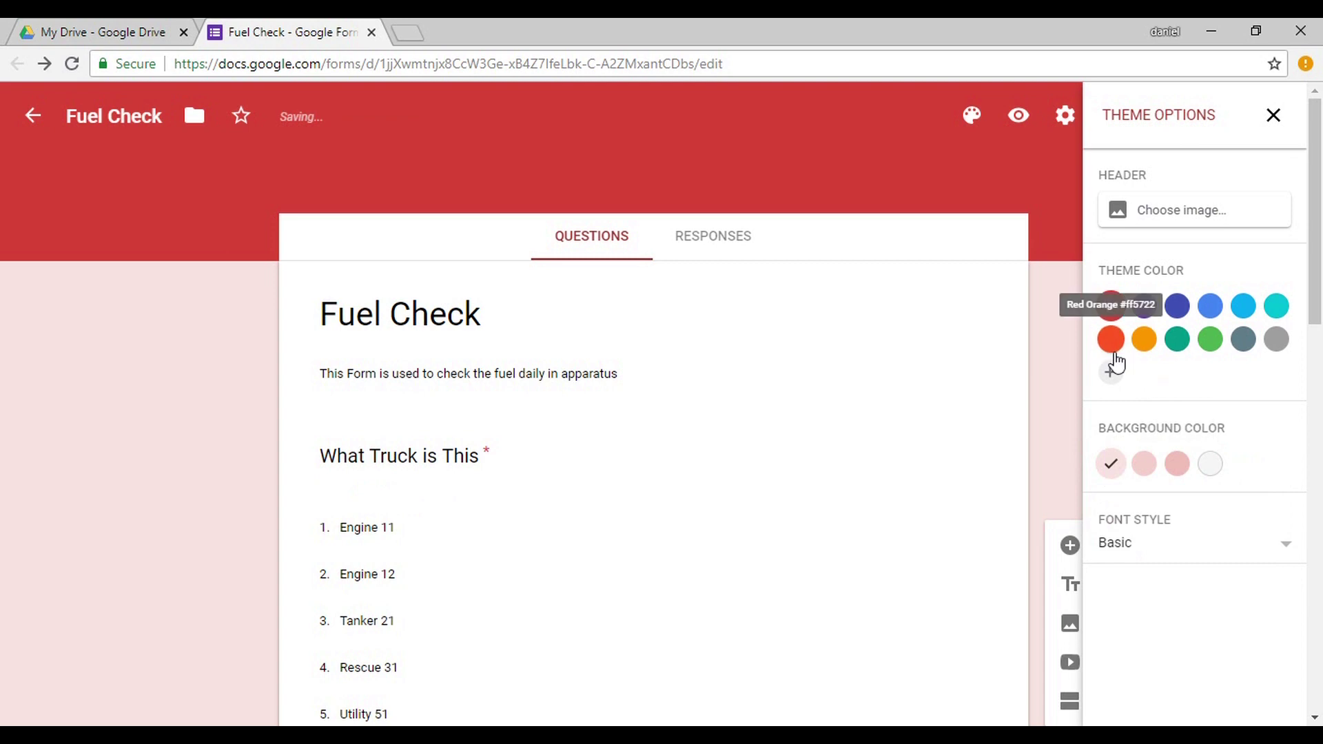
{"action": "left_click", "coordinate": [1108, 375]}
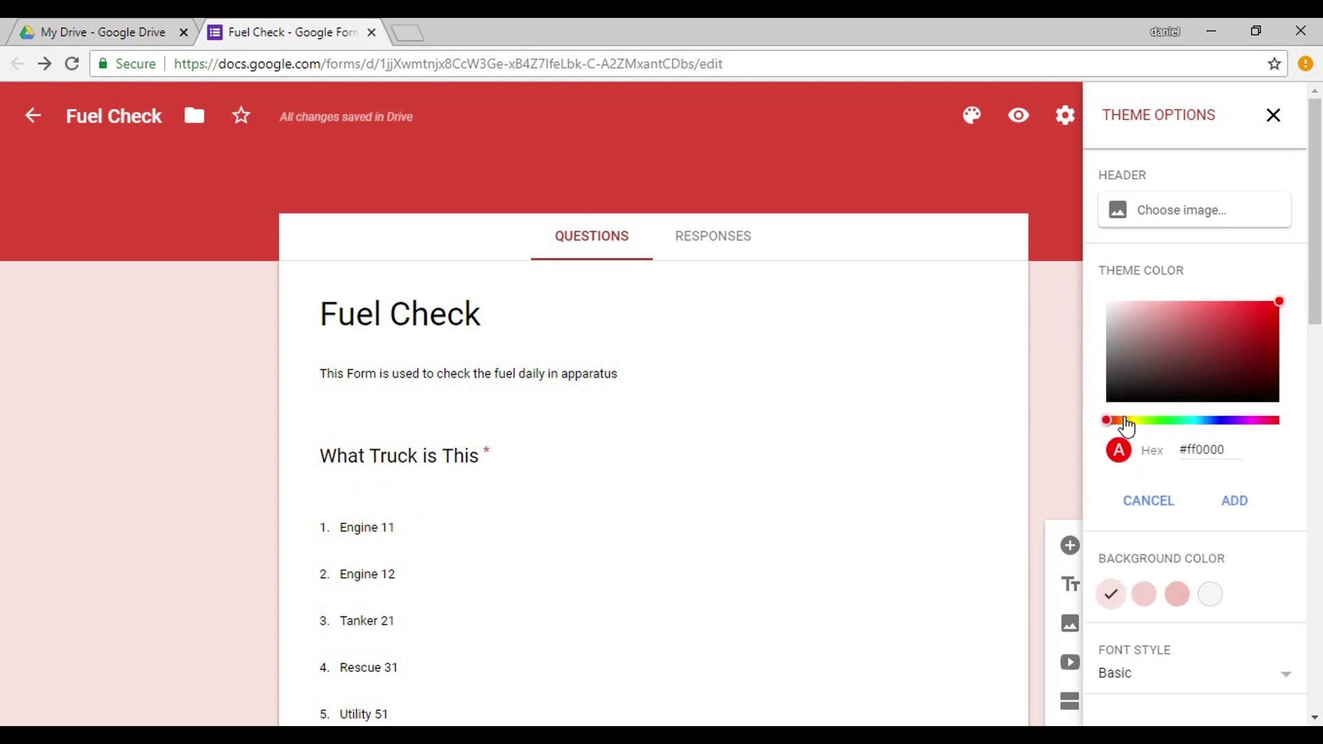
{"action": "left_click_drag", "start_coordinate": [1151, 421], "coordinate": [1134, 420]}
{"action": "left_click", "coordinate": [1218, 499]}
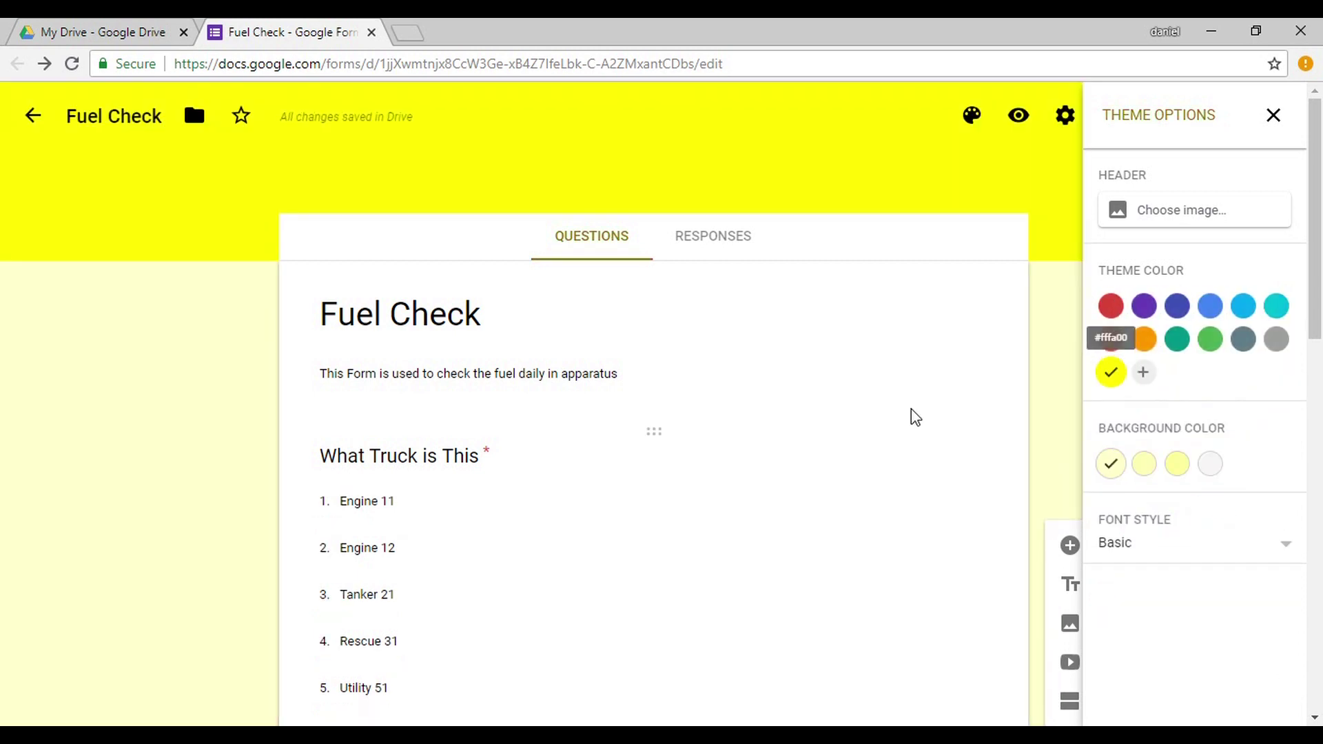
{"action": "left_click", "coordinate": [1282, 114]}
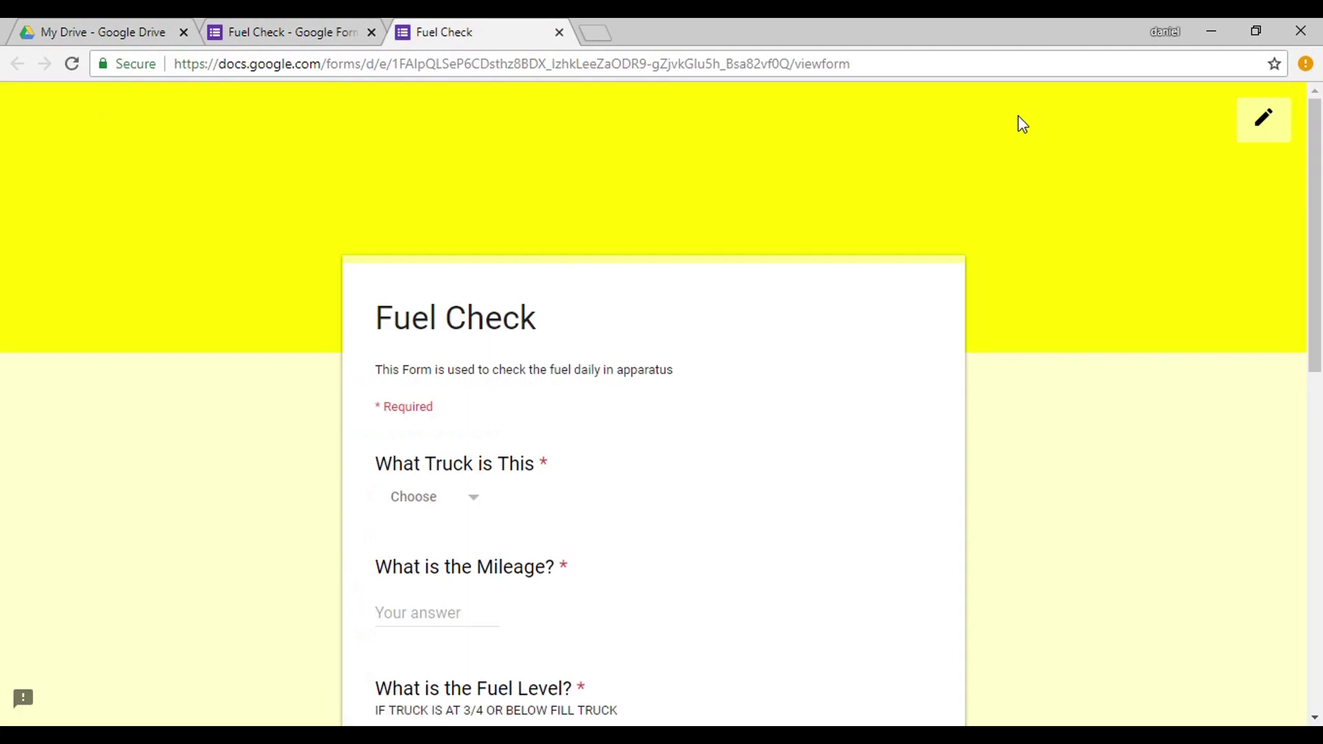
{"action": "mouse_move", "coordinate": [1309, 183]}
{"action": "left_mouse_down"}
{"action": "mouse_move", "coordinate": [1315, 268]}
{"action": "mouse_move", "coordinate": [1270, 514]}
{"action": "mouse_move", "coordinate": [1318, 383]}
{"action": "mouse_move", "coordinate": [1321, 115]}
{"action": "left_mouse_up"}
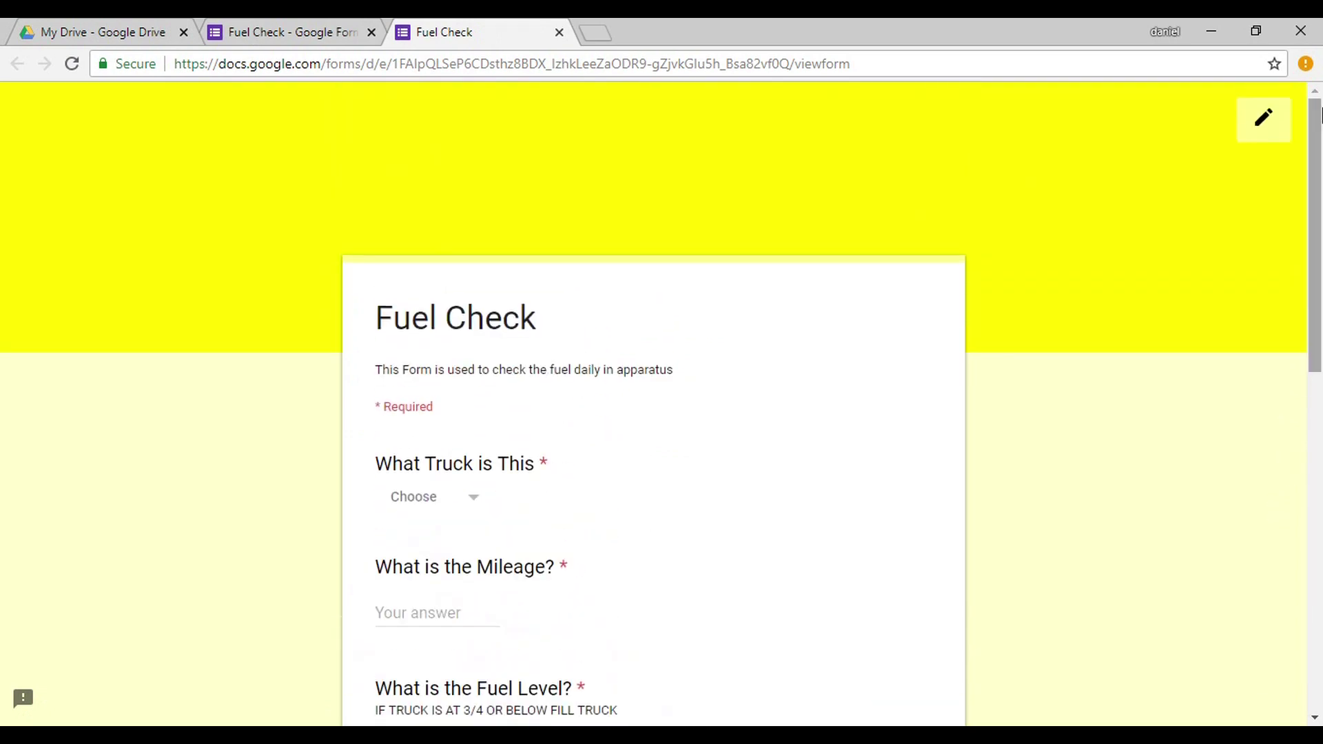
{"action": "left_click", "coordinate": [298, 31]}
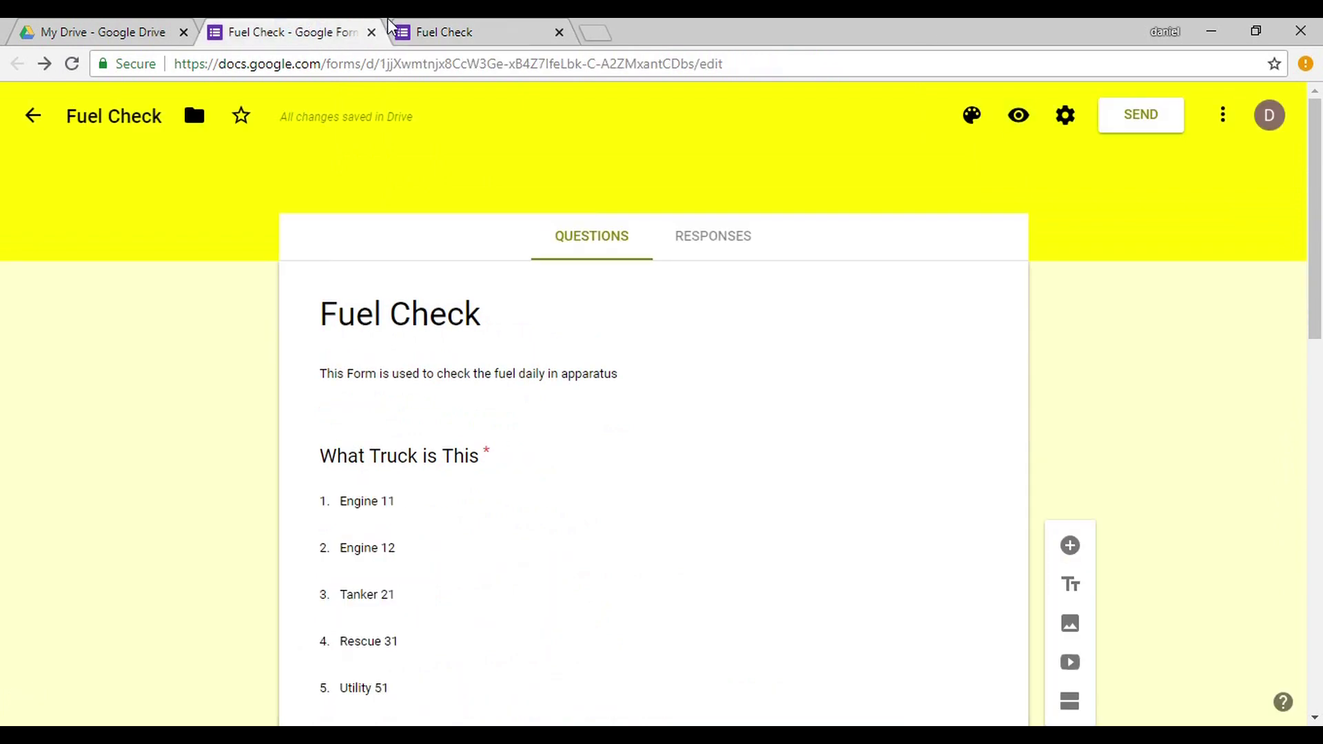
{"action": "left_click", "coordinate": [559, 33]}
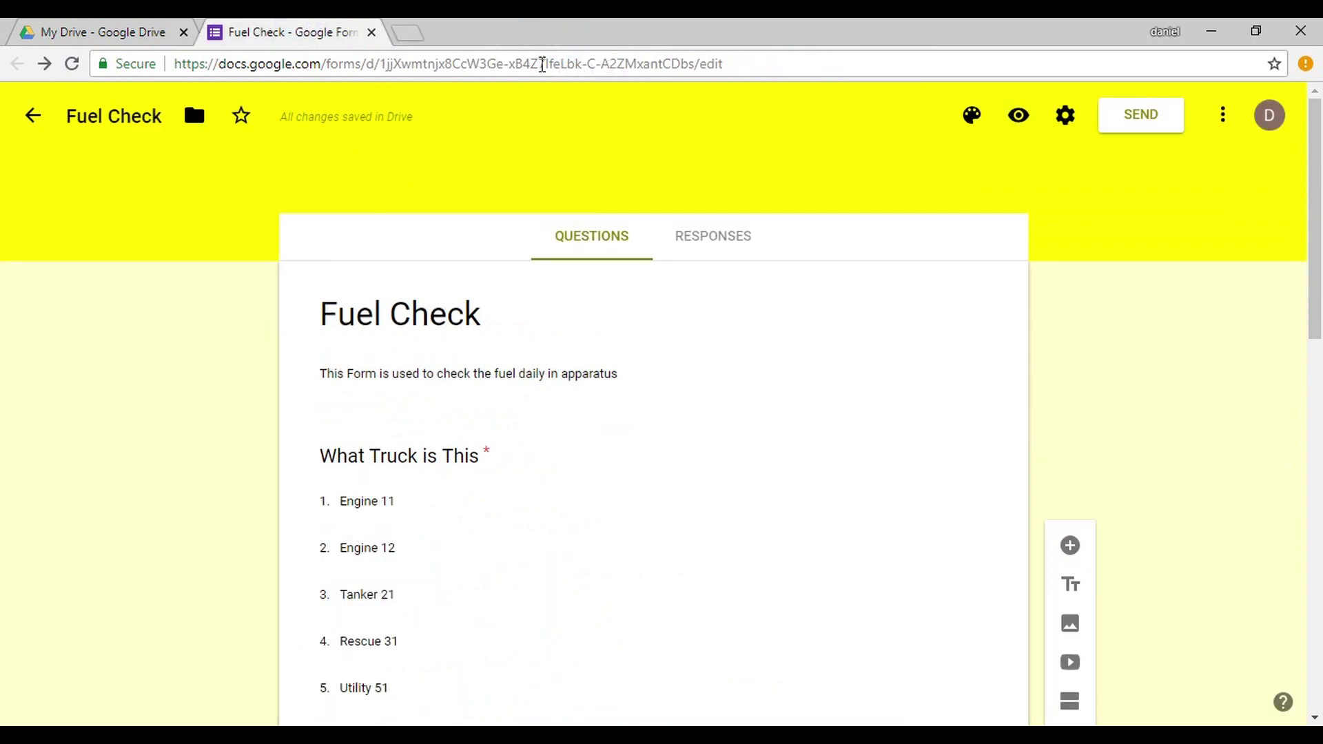
From the Responses tab, link the form to a new 'Fuel Check (Responses)' spreadsheet.
{"action": "left_click", "coordinate": [721, 260]}
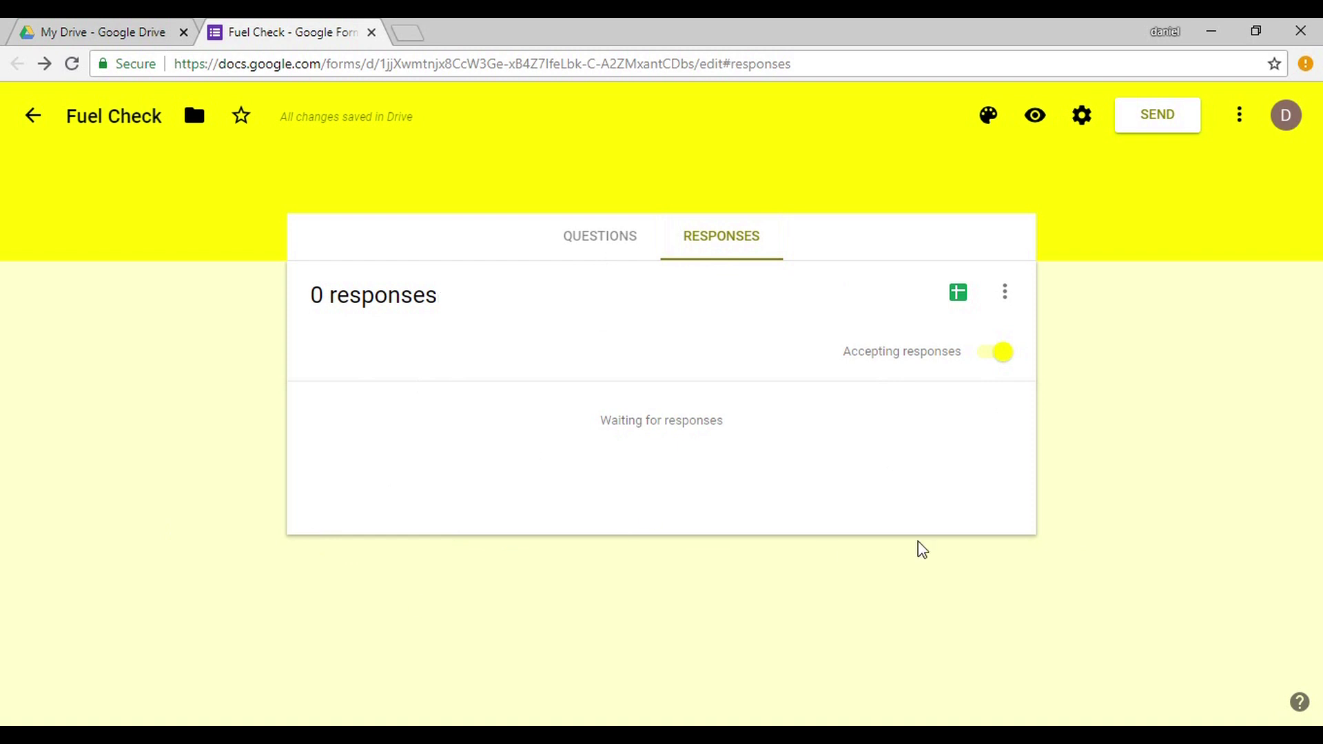
{"action": "left_click", "coordinate": [958, 294]}
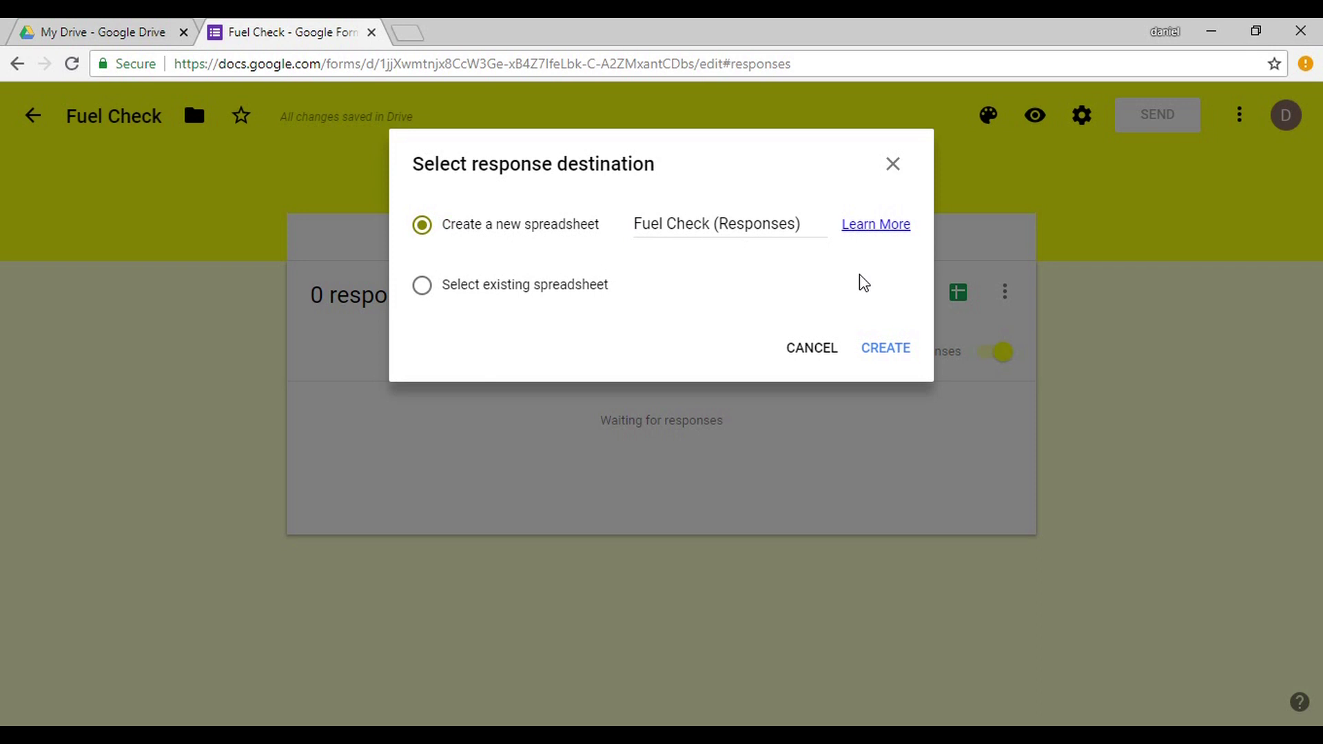
{"action": "left_click", "coordinate": [880, 350]}
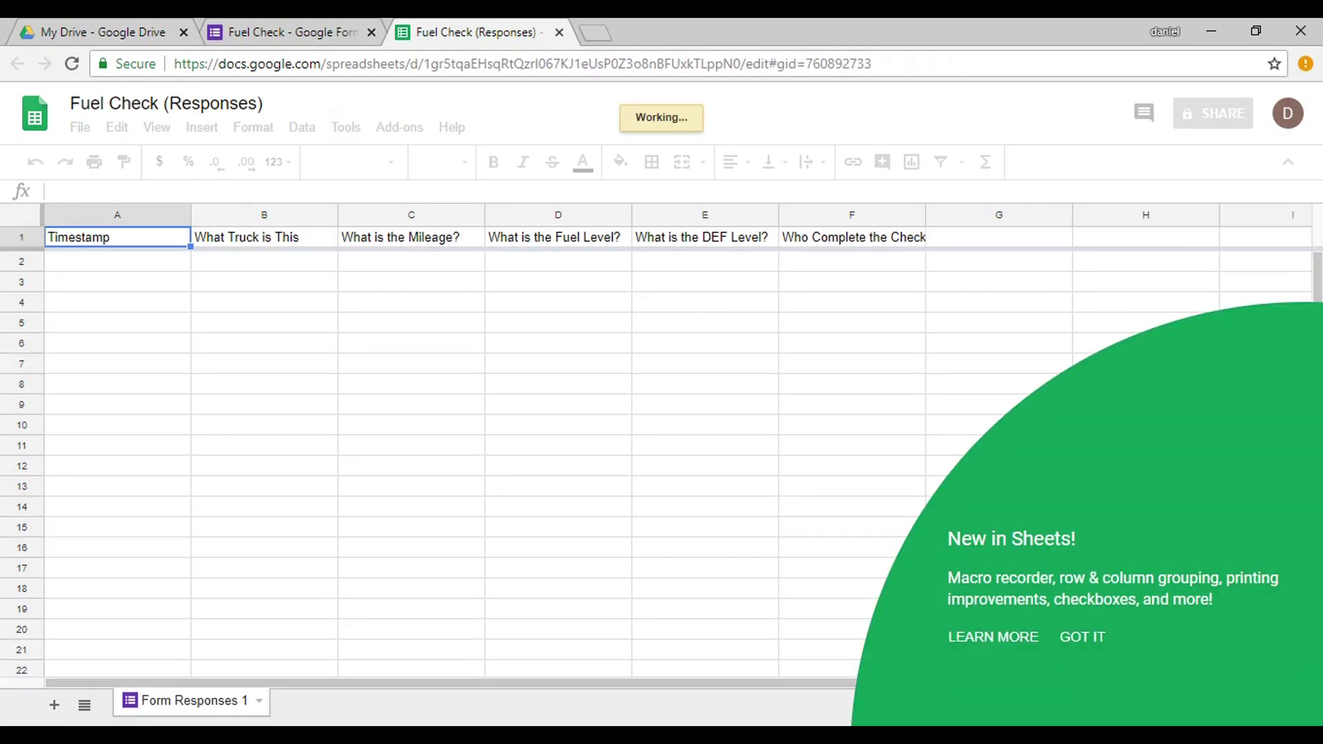
Dismiss the New in Sheets notice and go back to the Fuel Check form's tab.
{"action": "left_click", "coordinate": [1095, 640]}
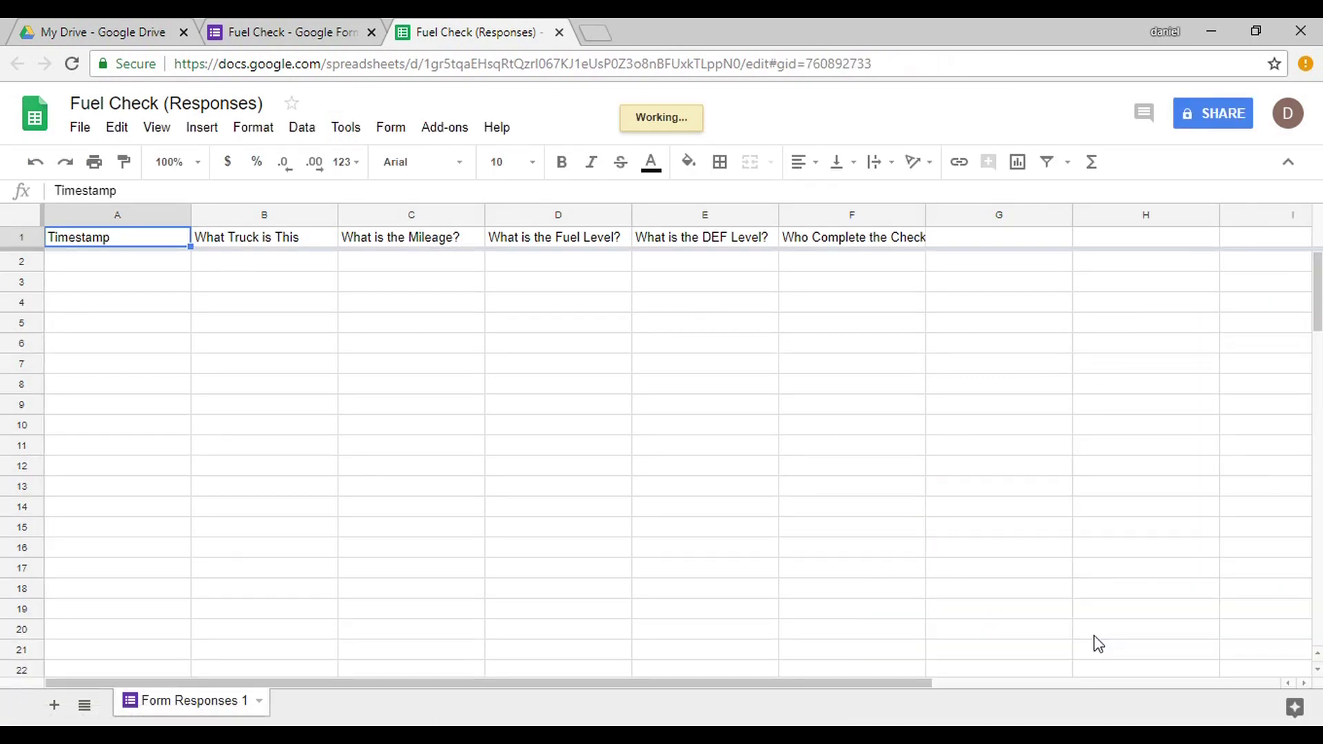
{"action": "left_click", "coordinate": [312, 30]}
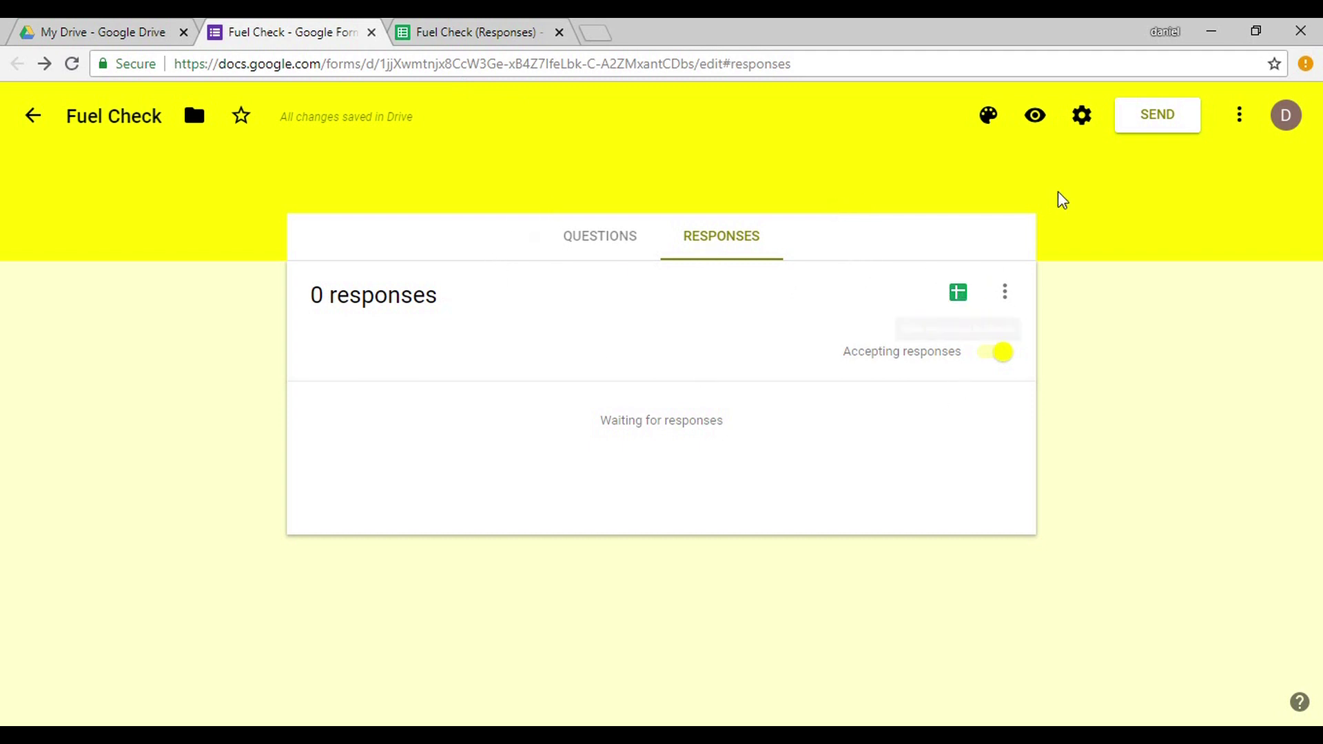
Copy the Fuel Check form's shortened share link, then bring up the form settings.
{"action": "left_click", "coordinate": [1170, 124]}
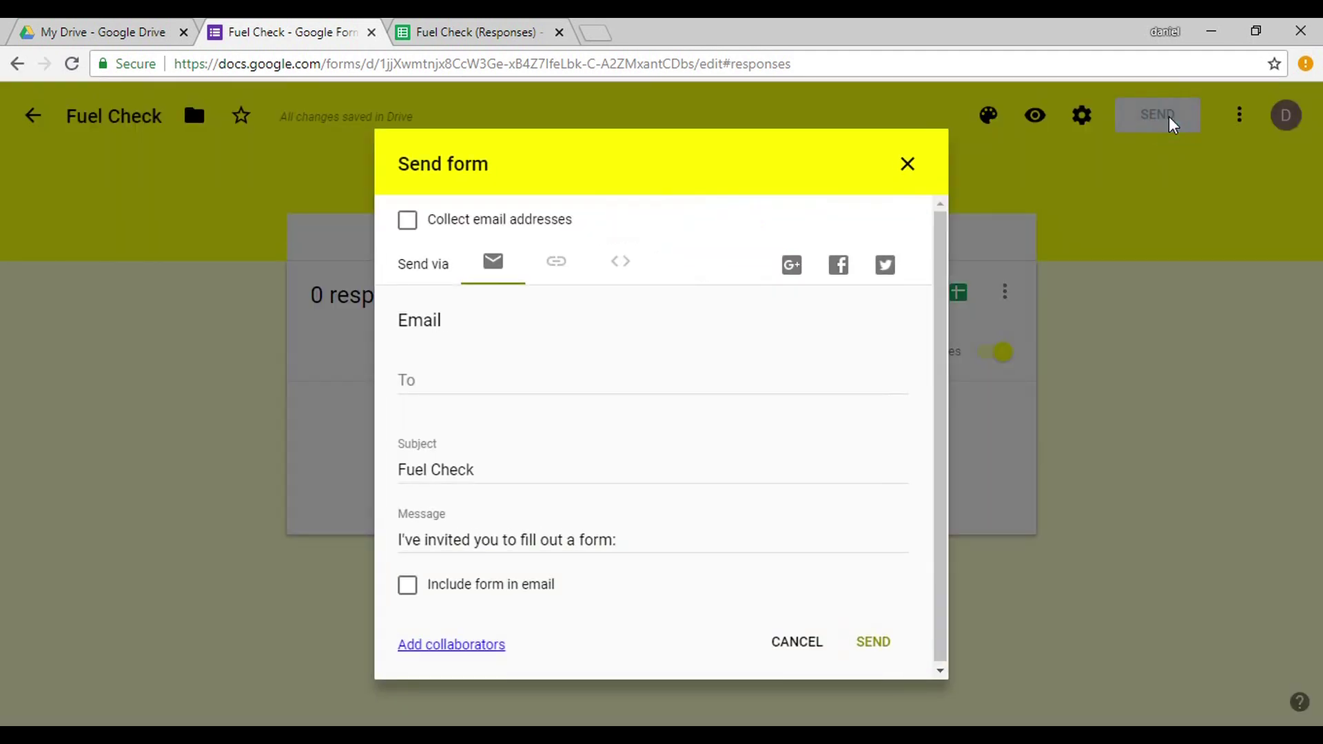
{"action": "left_click", "coordinate": [552, 275]}
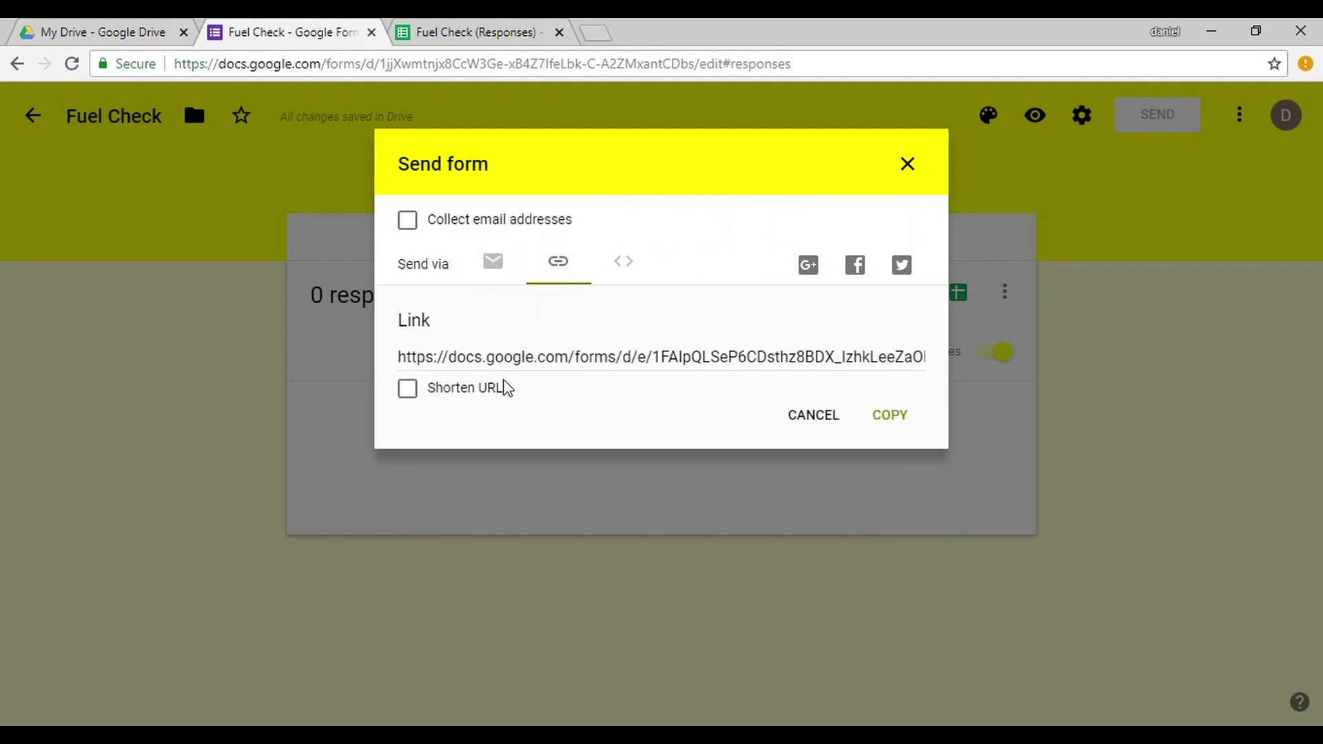
{"action": "left_click", "coordinate": [407, 391]}
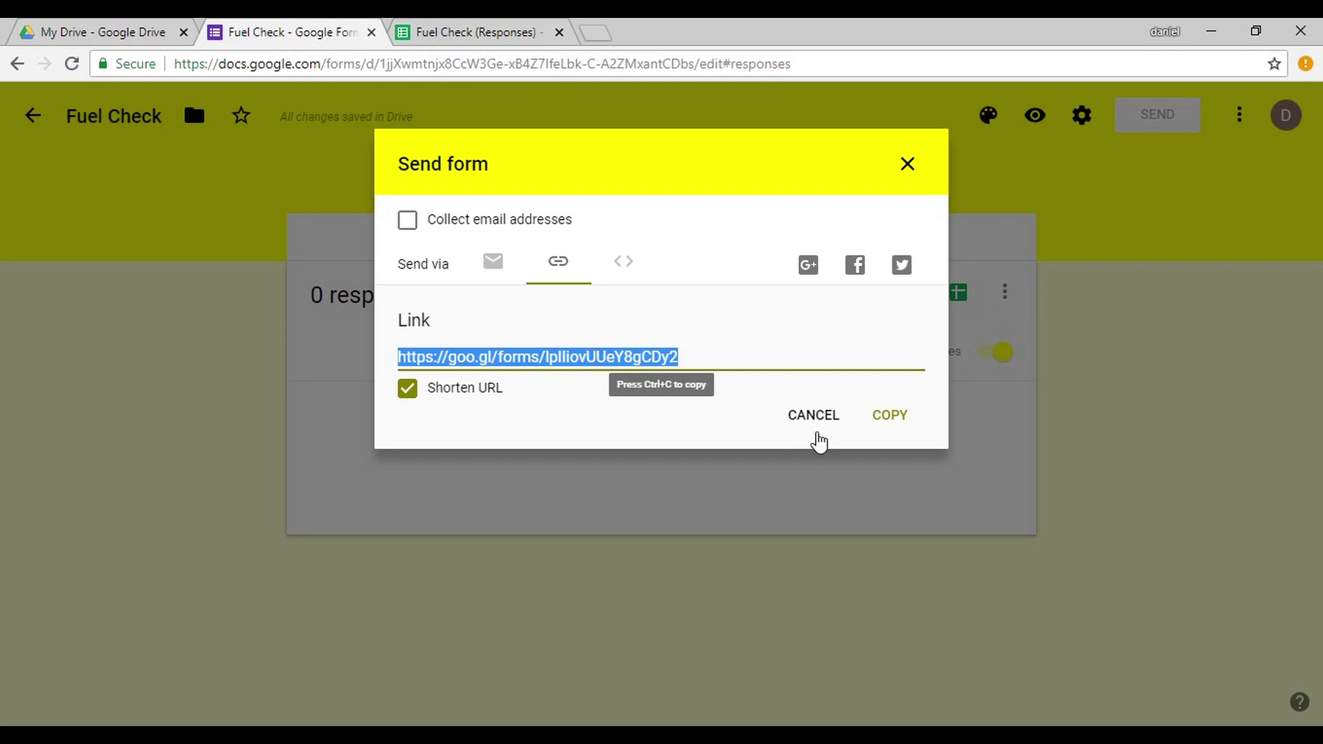
{"action": "left_click", "coordinate": [896, 427]}
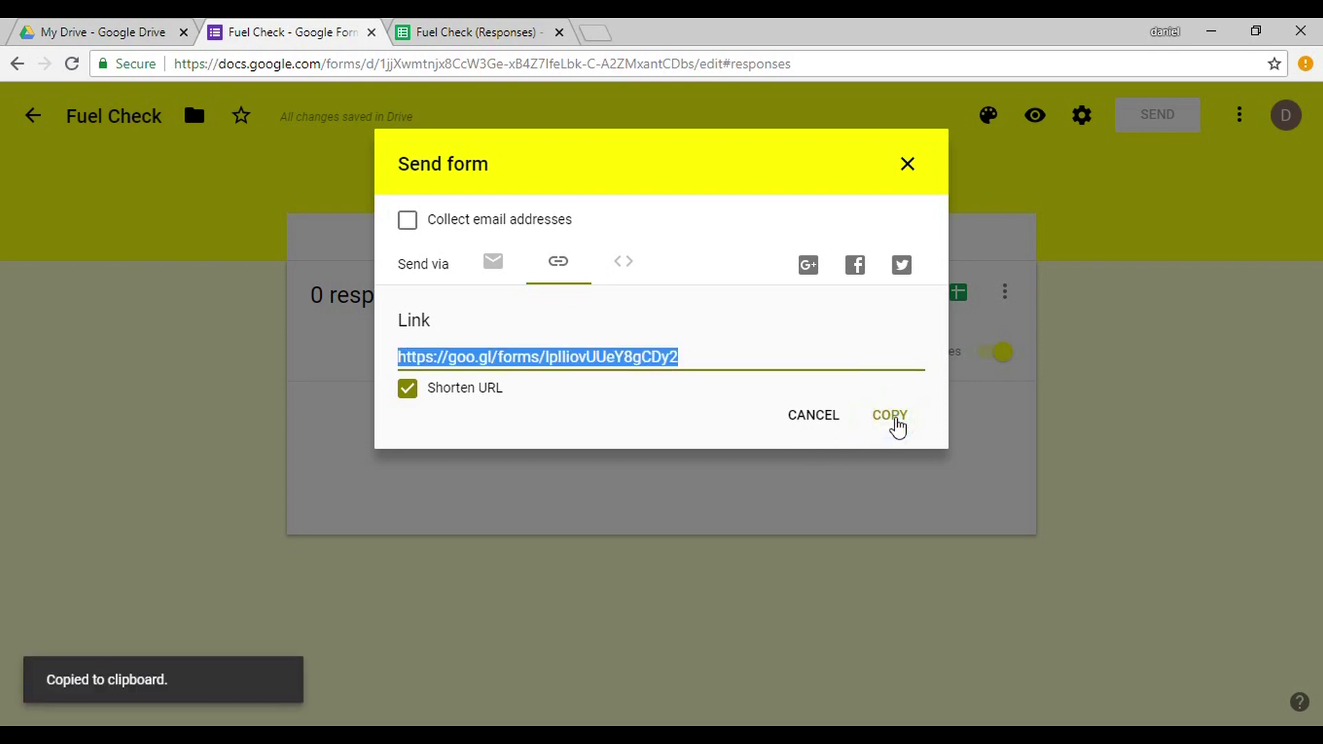
{"action": "left_click", "coordinate": [814, 422]}
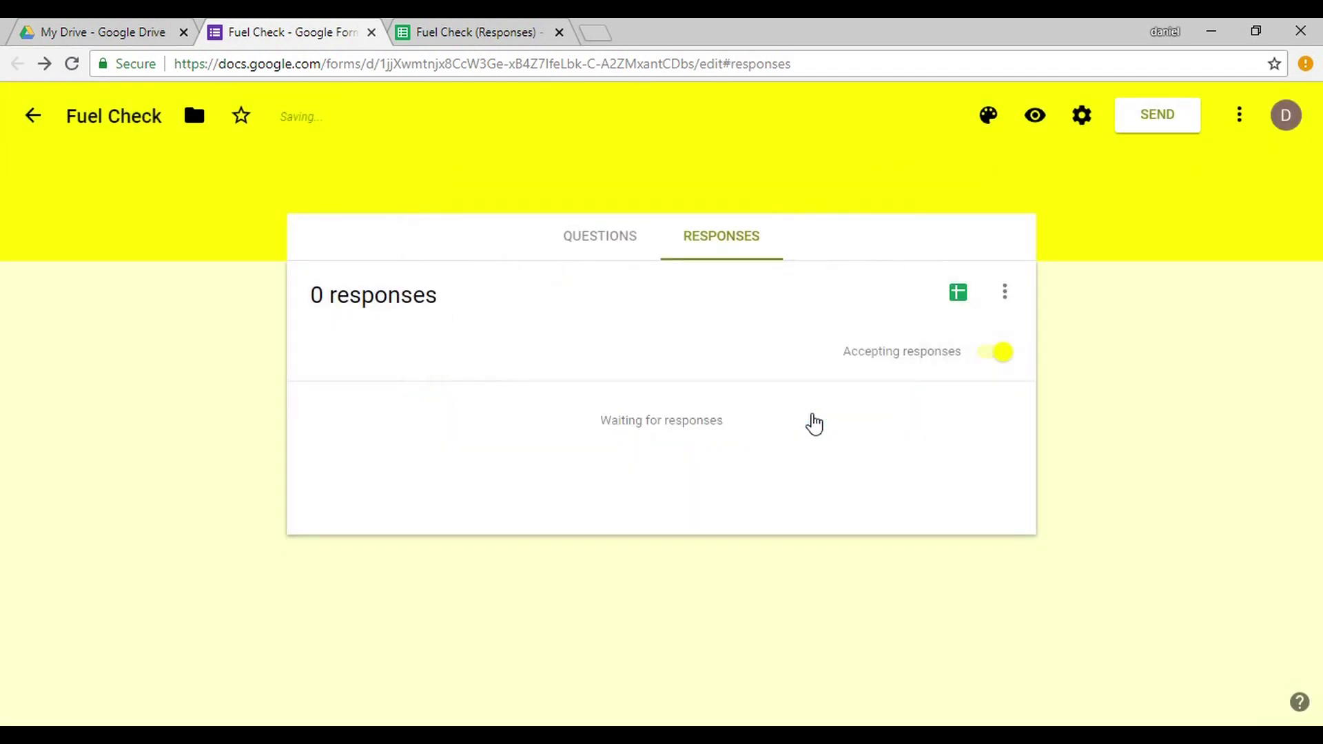
{"action": "left_click", "coordinate": [1082, 117]}
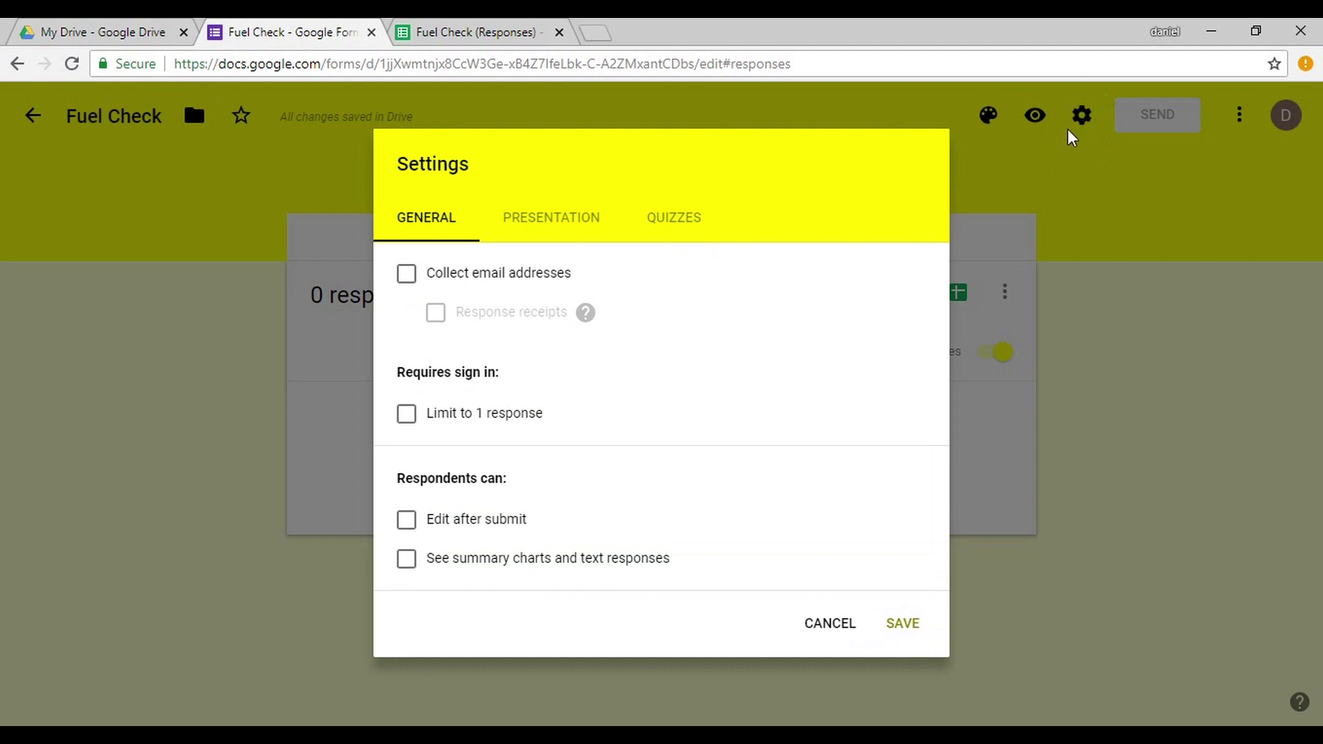
Look through the Presentation, Quizzes and General settings, then cancel without changes.
{"action": "left_click", "coordinate": [530, 236]}
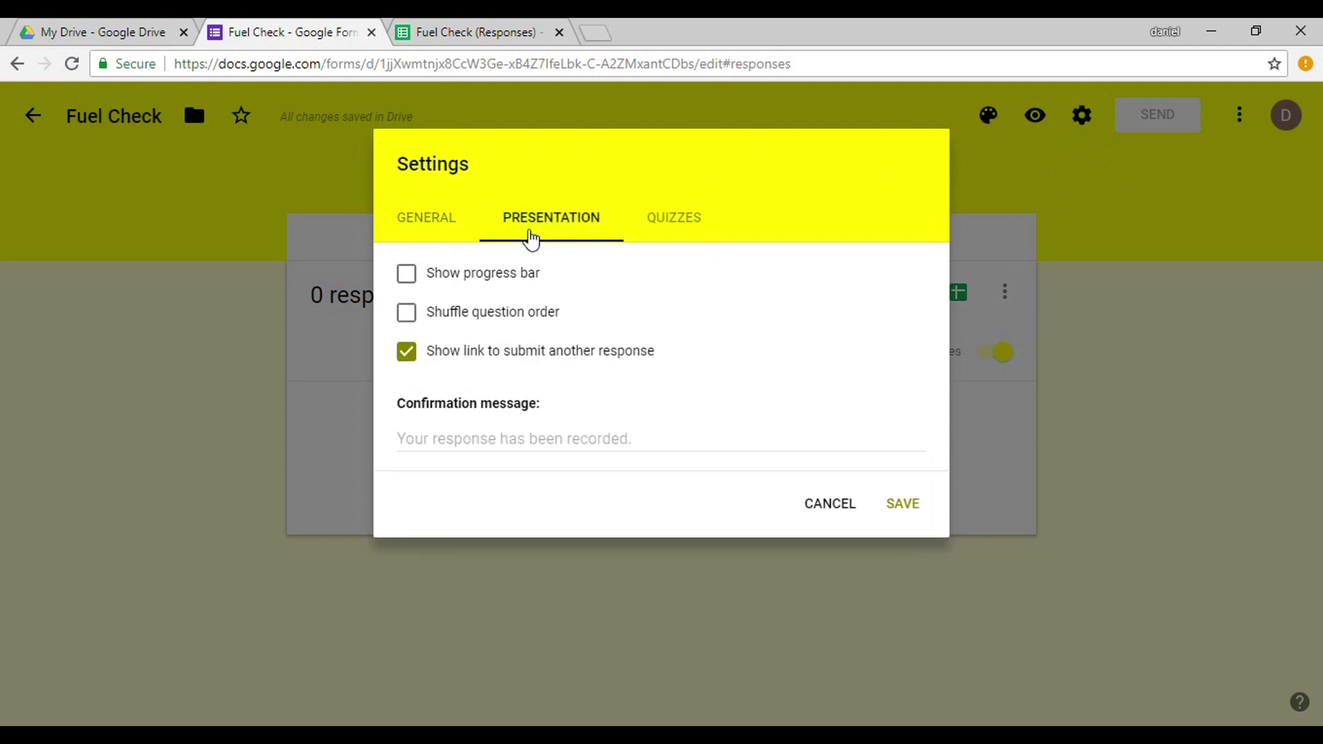
{"action": "left_click", "coordinate": [700, 231]}
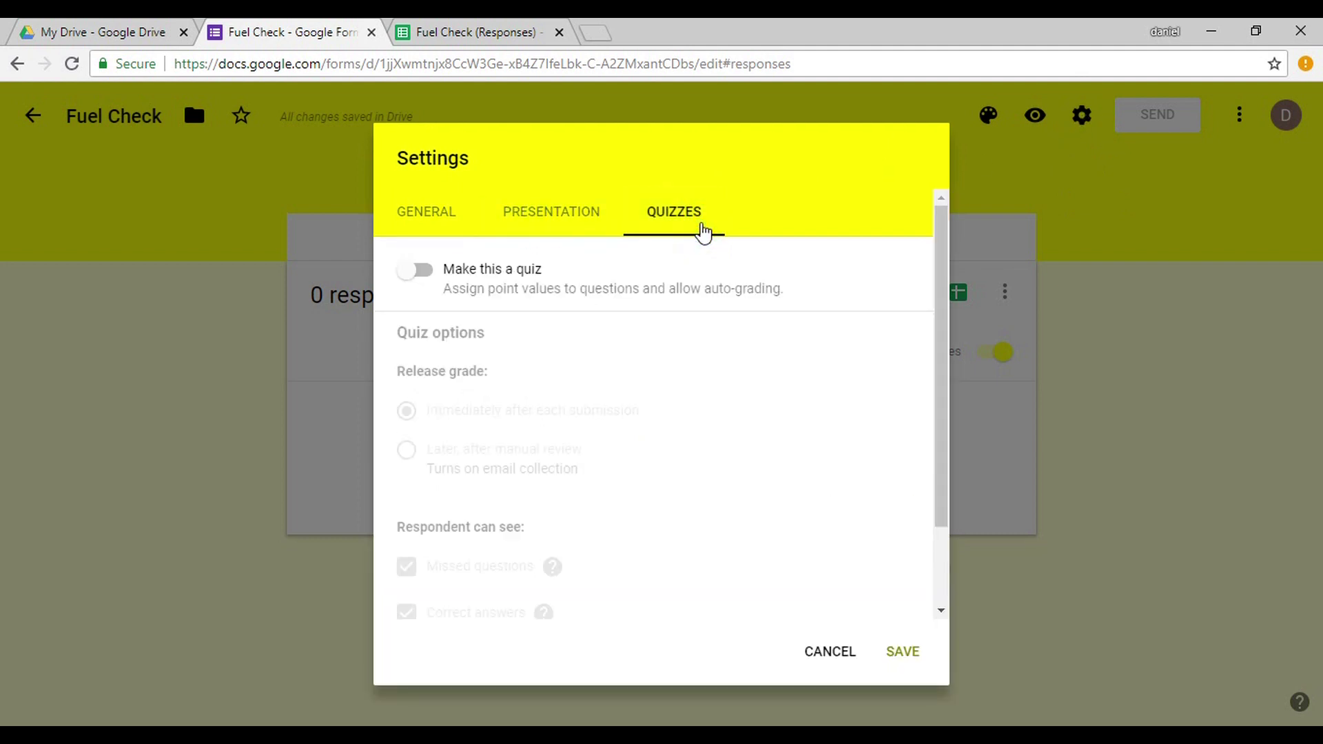
{"action": "left_click", "coordinate": [592, 238]}
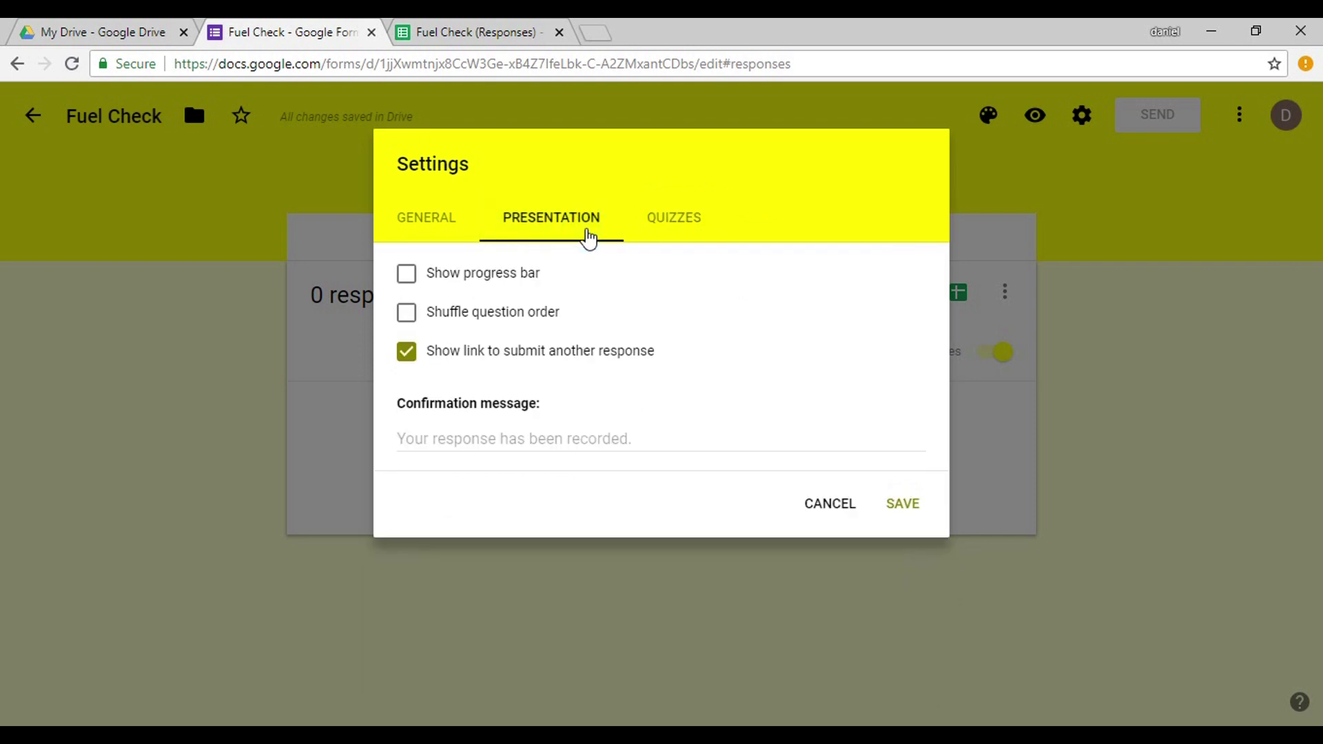
{"action": "left_click", "coordinate": [441, 238]}
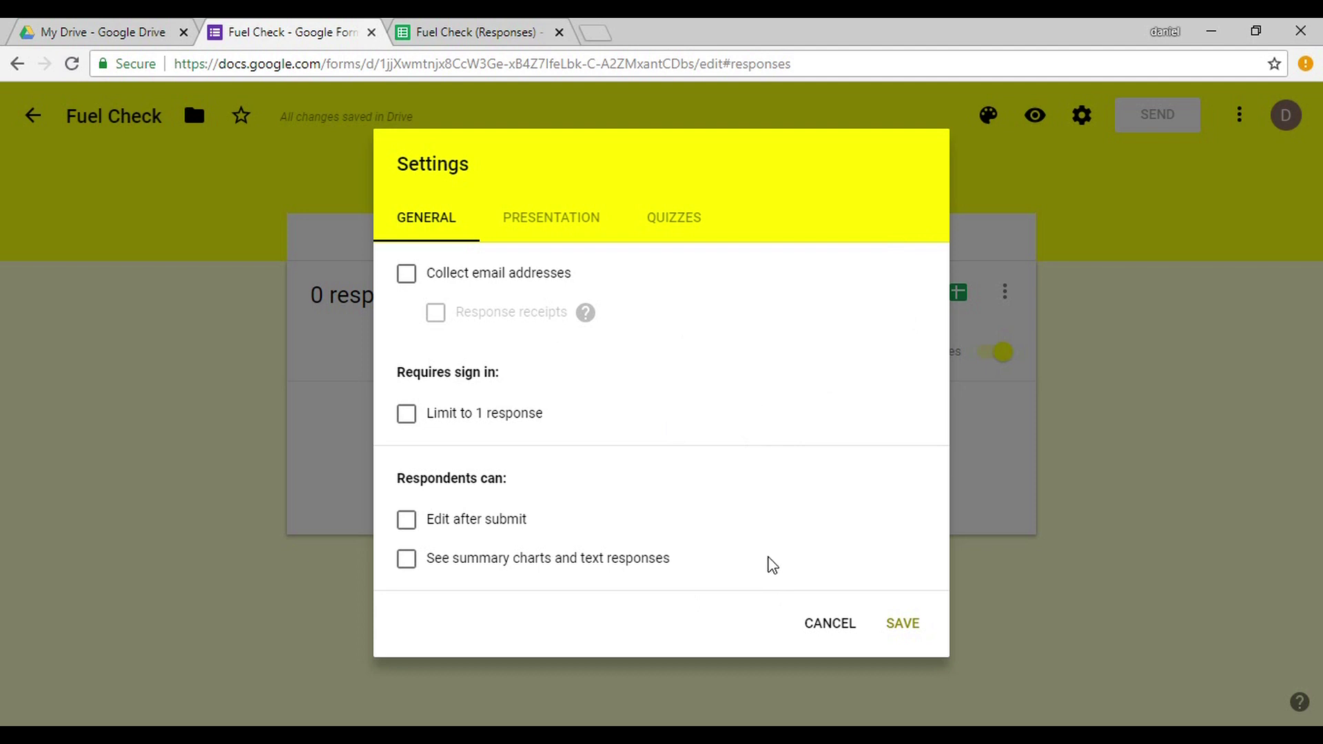
{"action": "left_click", "coordinate": [829, 638]}
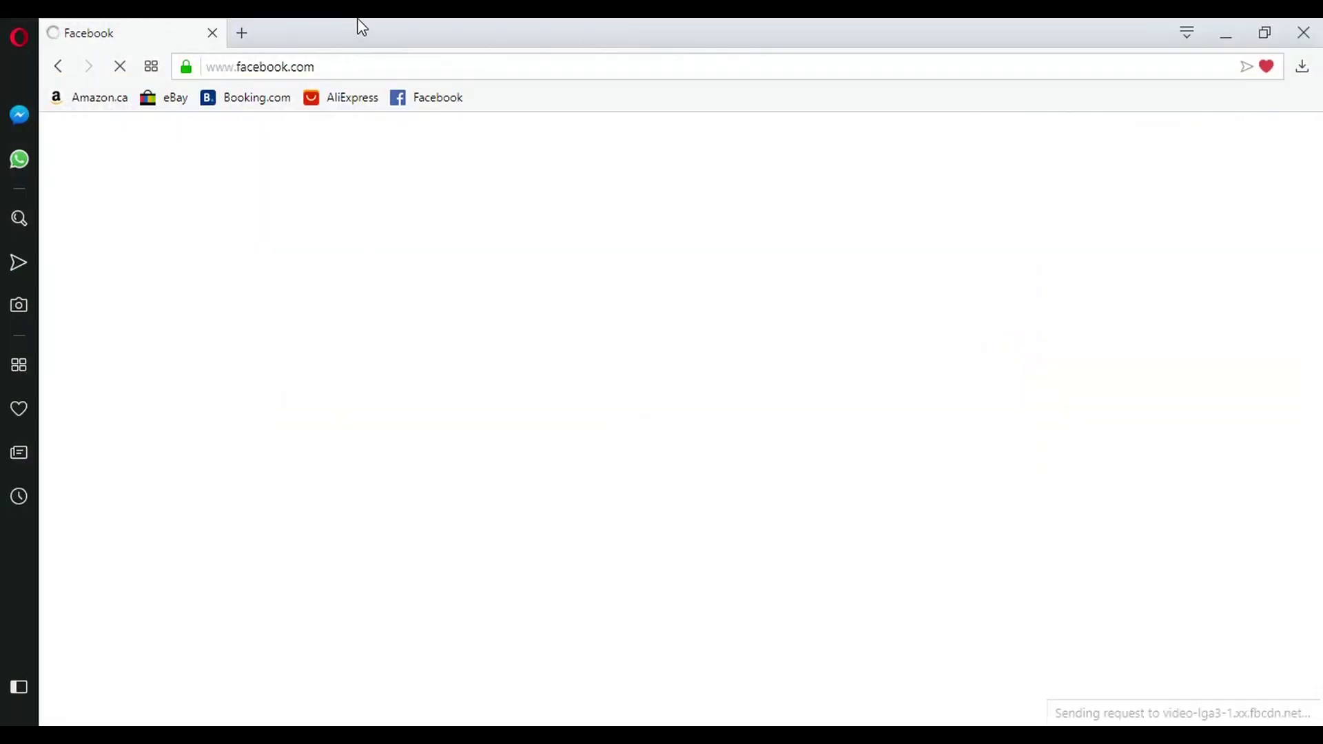
Load the pasted goo.gl short link in a new Opera tab, then close Opera.
{"action": "left_click", "coordinate": [342, 68]}
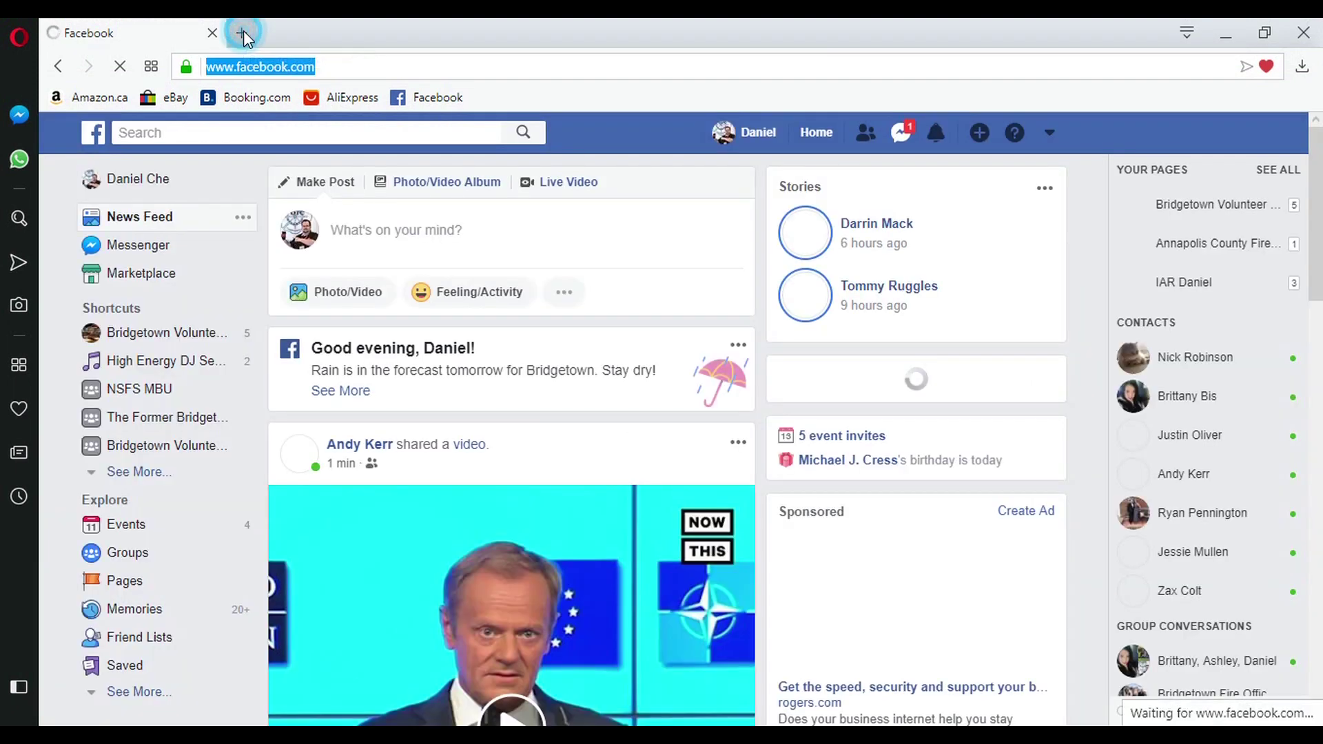
{"action": "left_click", "coordinate": [241, 32]}
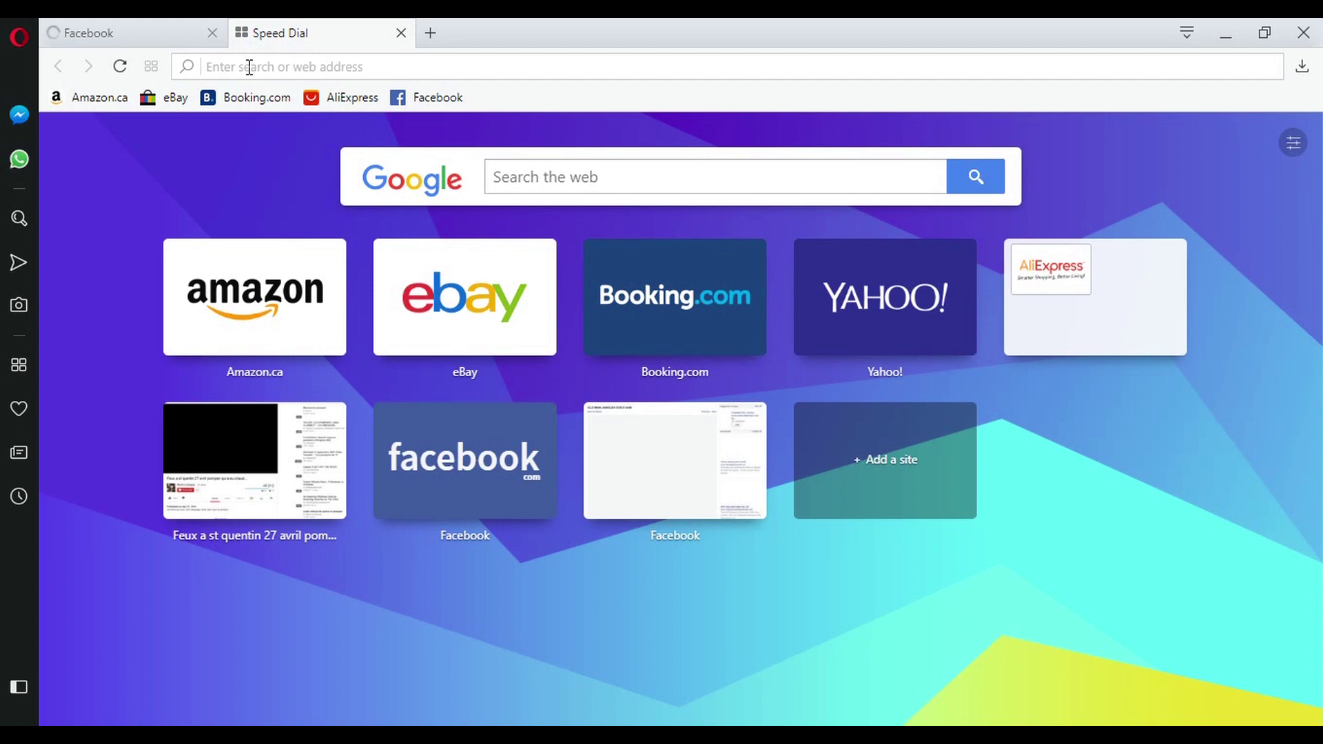
{"action": "key", "text": "ctrl+v"}
{"action": "key", "text": "Return"}
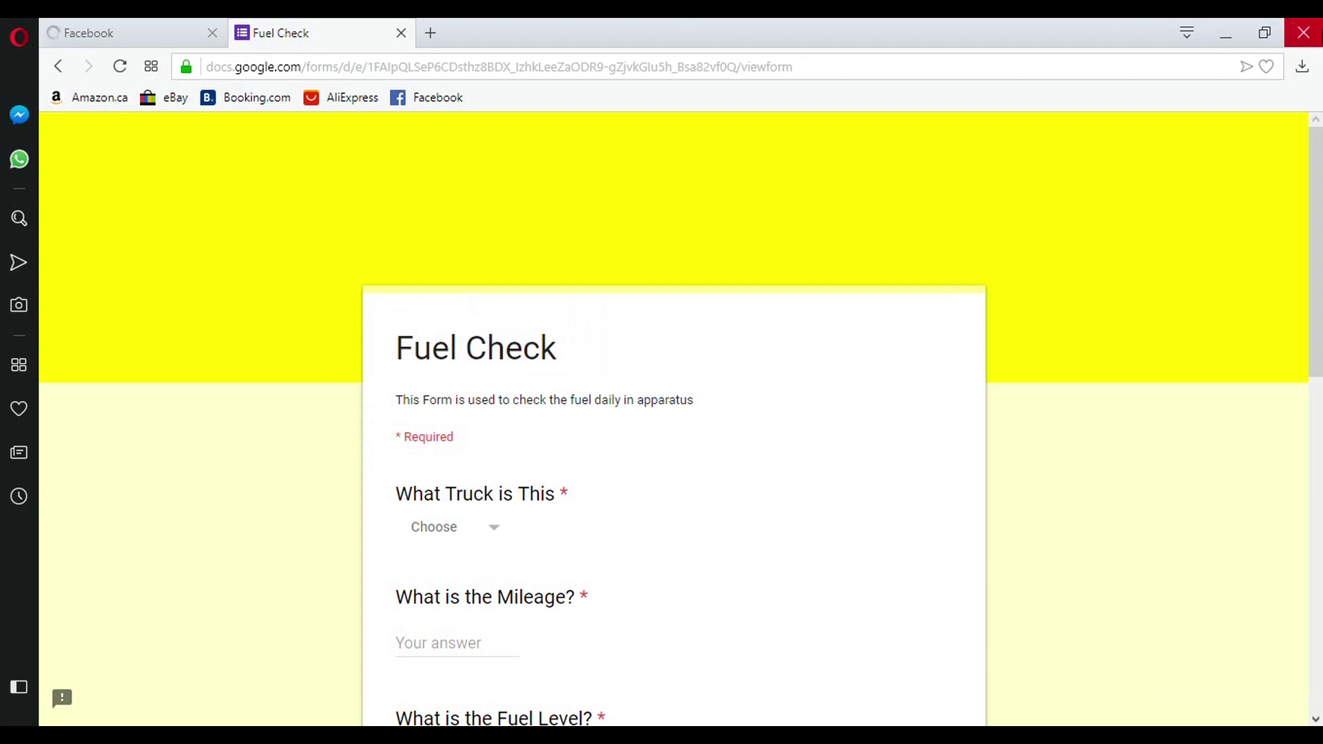
{"action": "left_click", "coordinate": [1315, 39]}
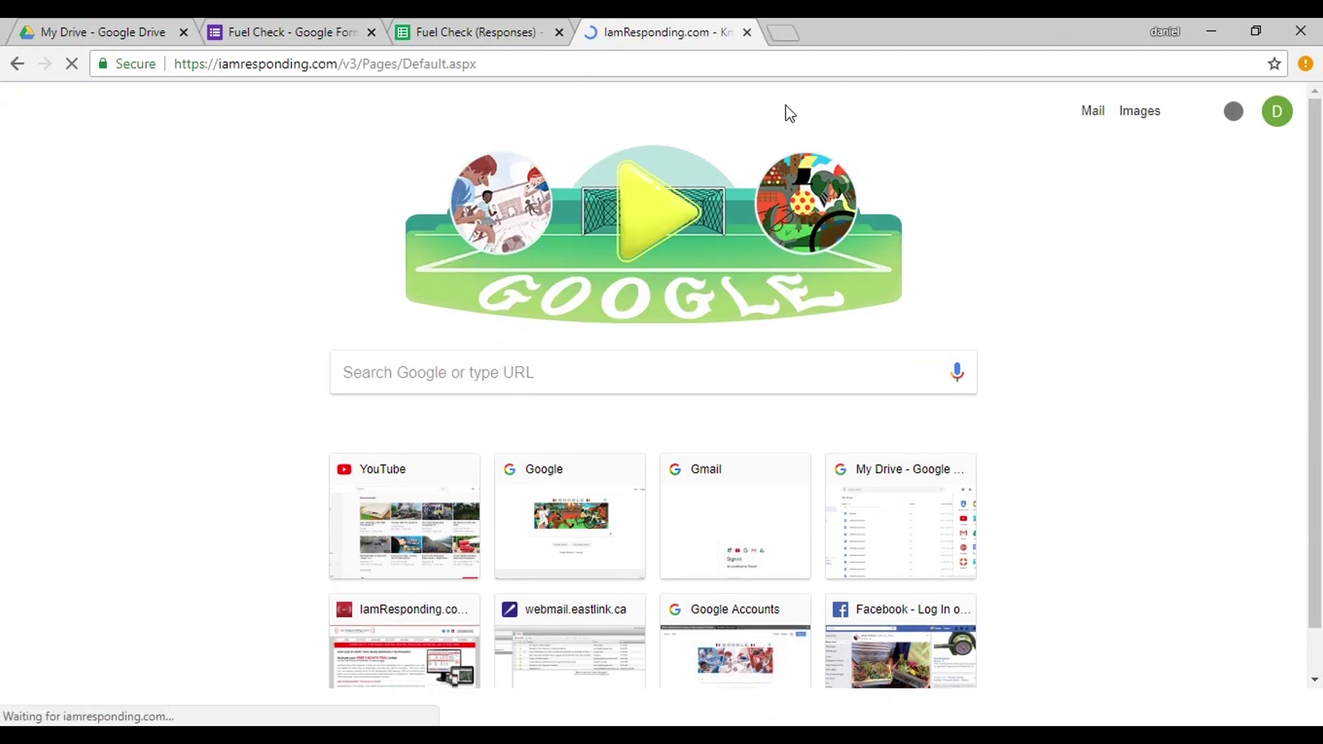
Log in to the South Side Fire Department account with saved agency name, username and password.
{"action": "left_click", "coordinate": [786, 68]}
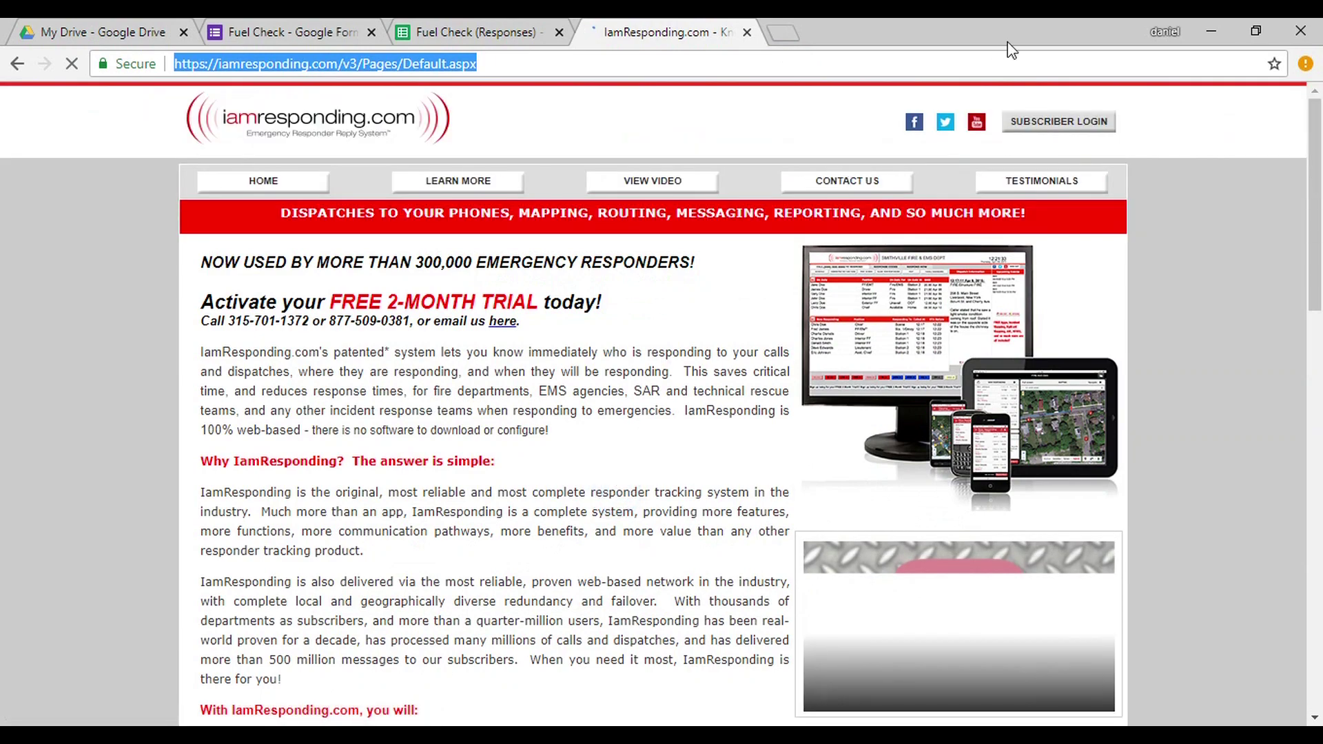
{"action": "left_click", "coordinate": [1043, 135]}
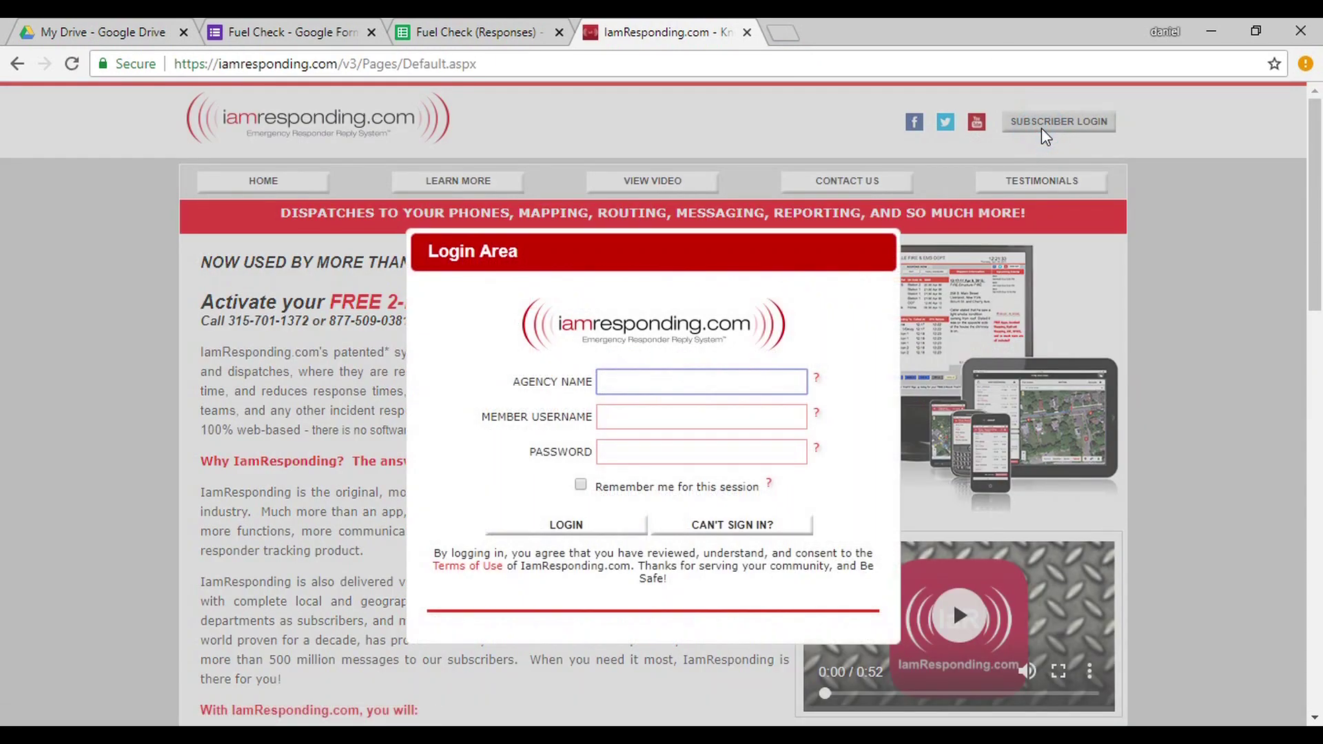
{"action": "type", "text": "sou"}
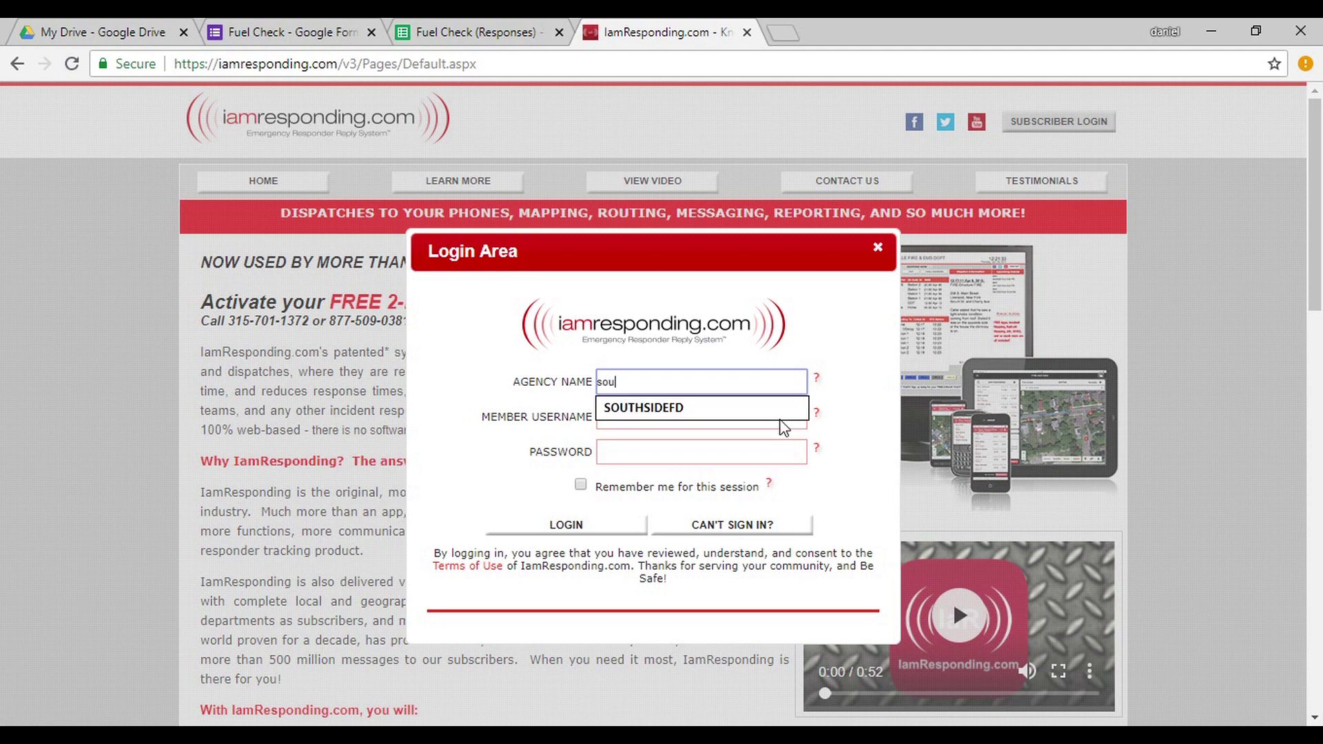
{"action": "left_click", "coordinate": [781, 417]}
{"action": "left_click", "coordinate": [781, 420]}
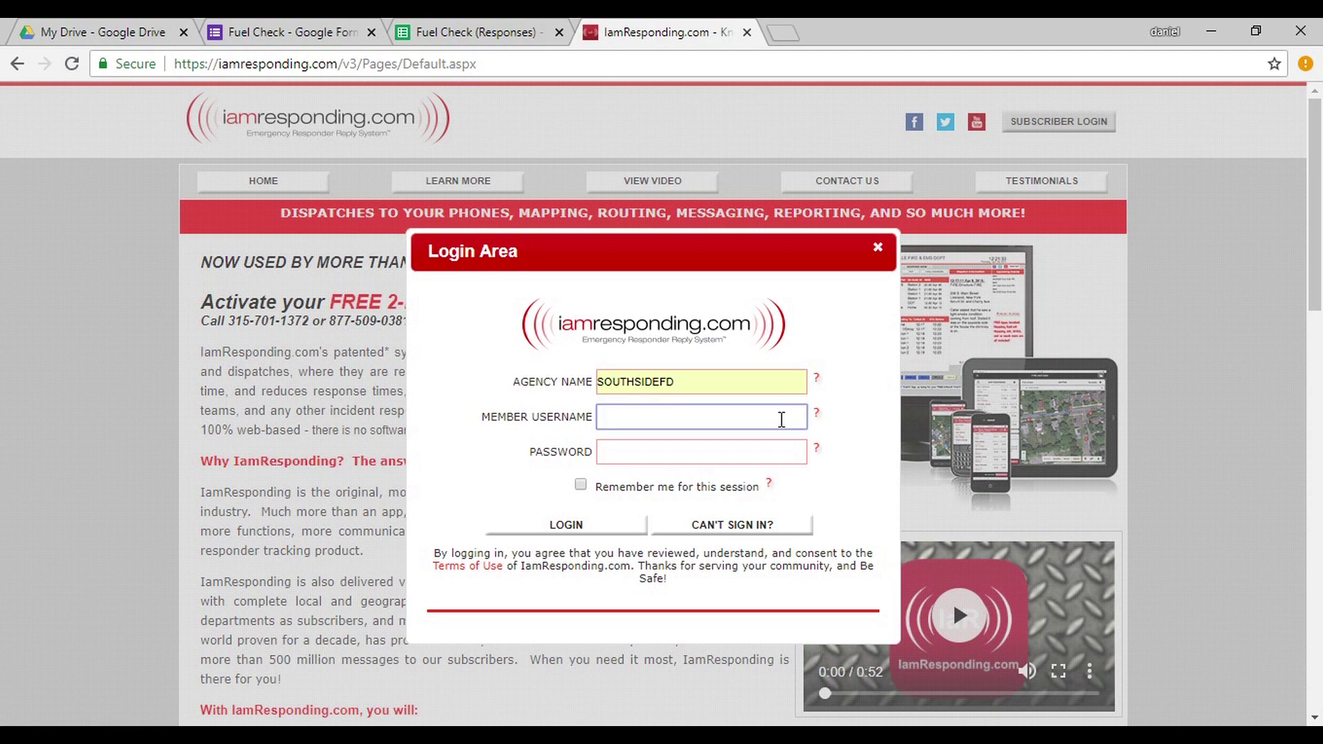
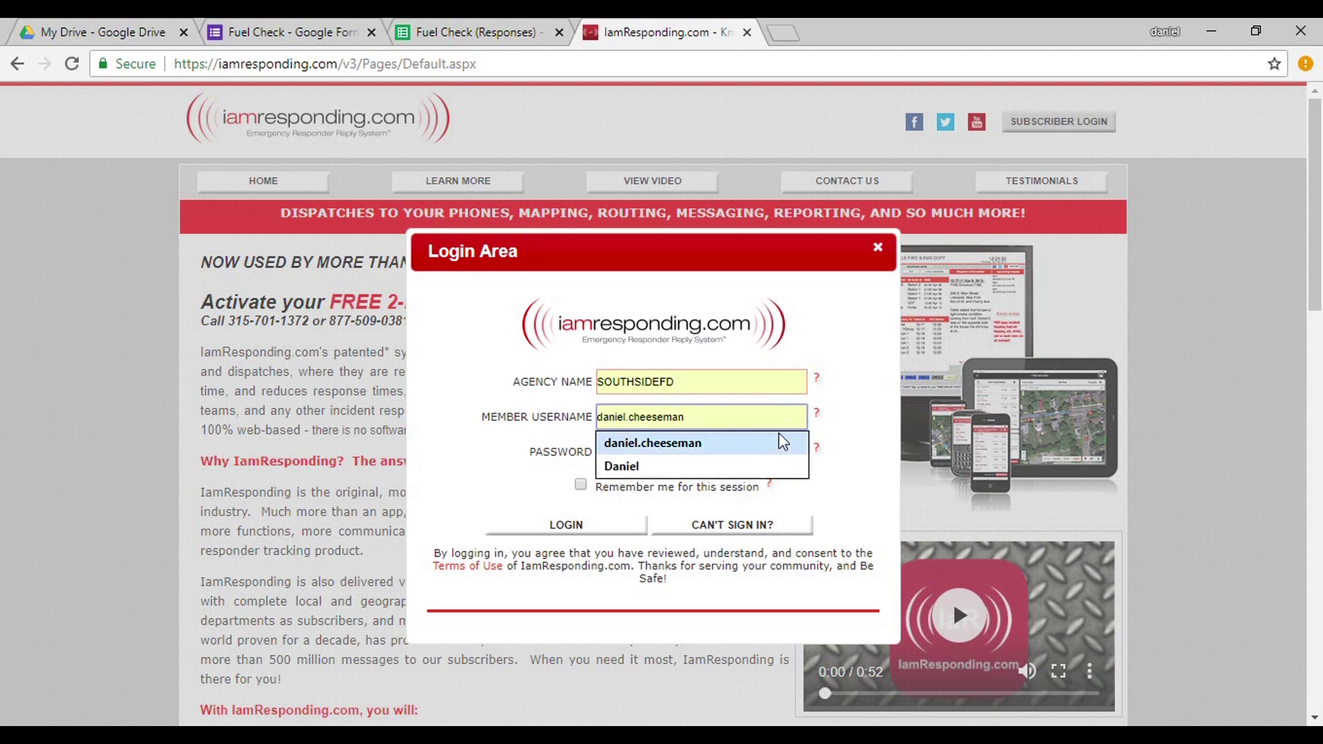
{"action": "left_click", "coordinate": [767, 472]}
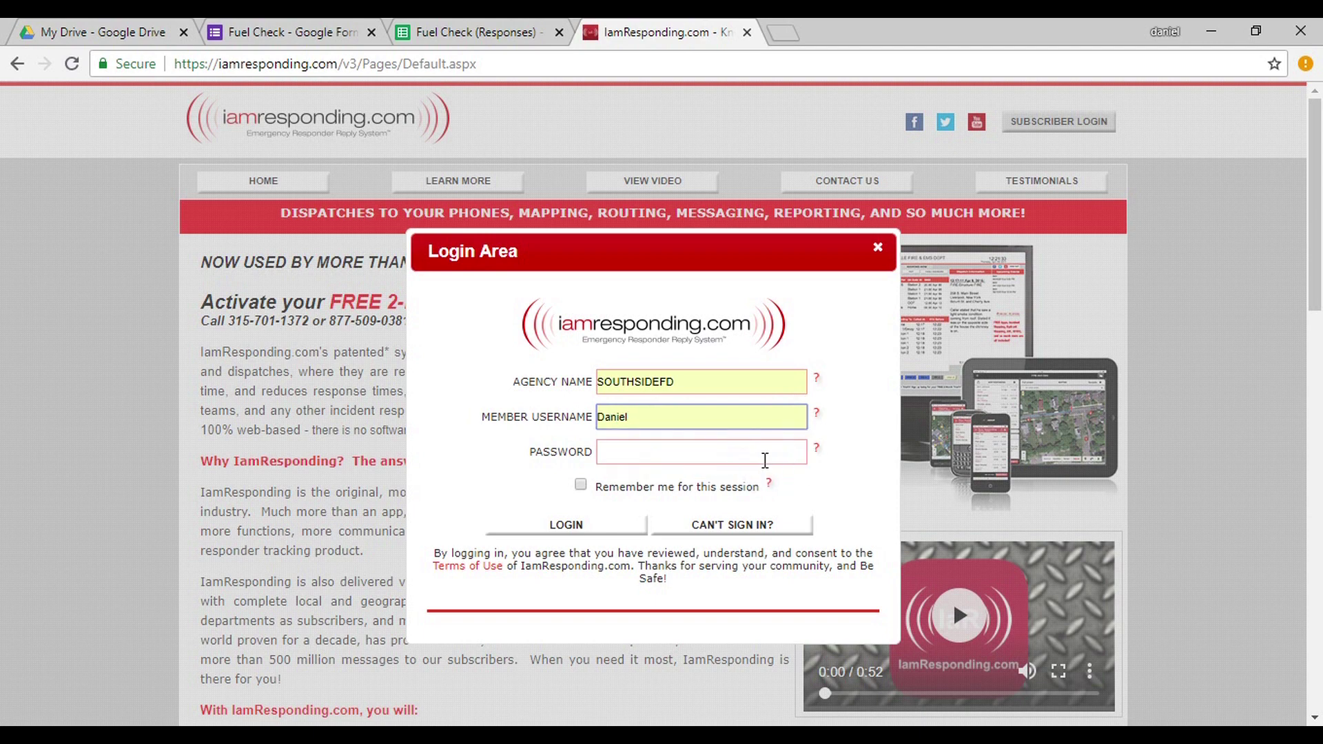
{"action": "left_click", "coordinate": [765, 459]}
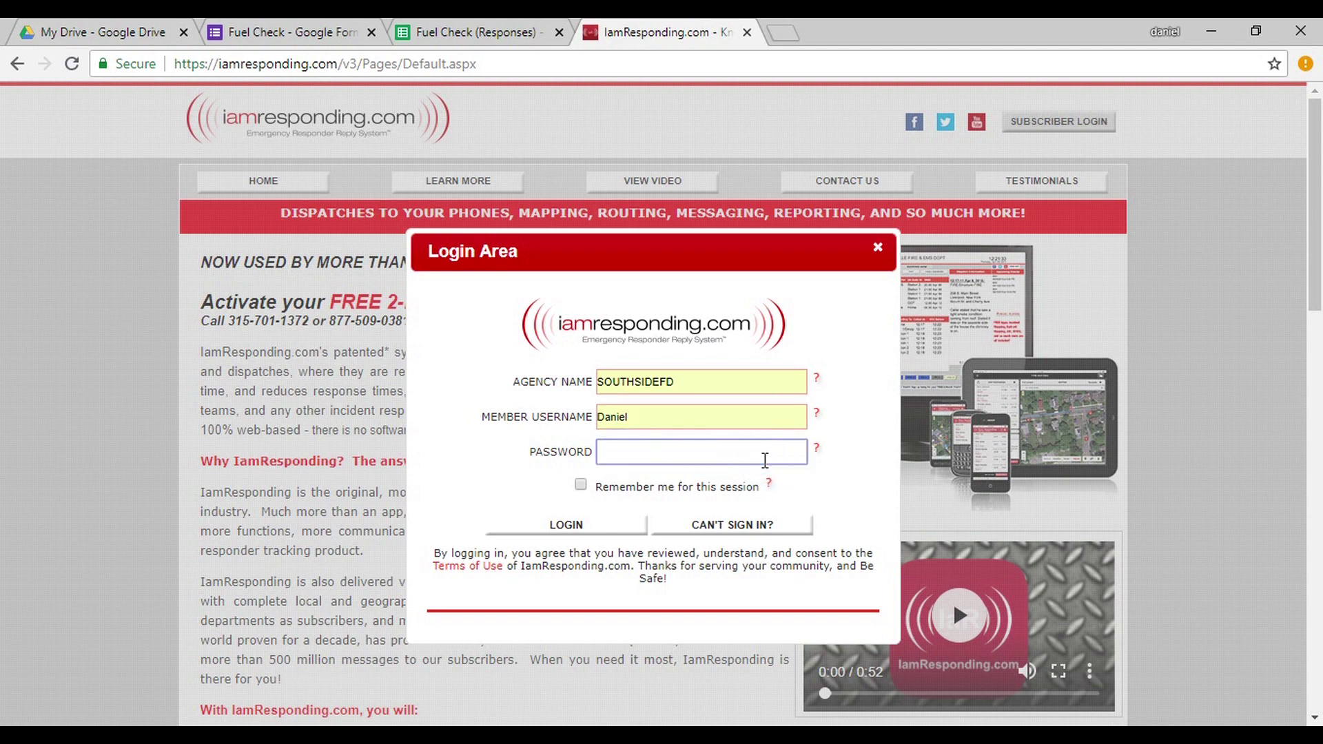
{"action": "type", "text": "•••••••••••••"}
{"action": "left_click", "coordinate": [581, 486]}
{"action": "left_click", "coordinate": [583, 528]}
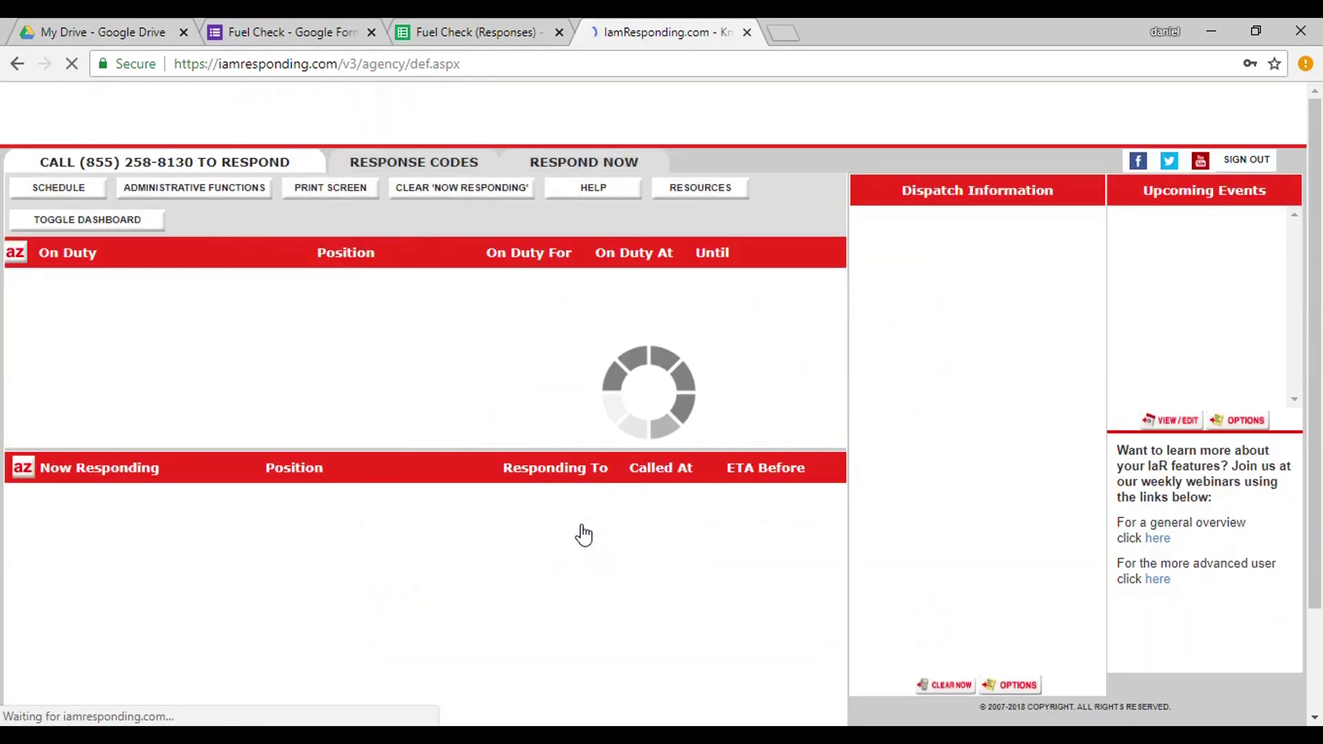
{"action": "left_click", "coordinate": [231, 197]}
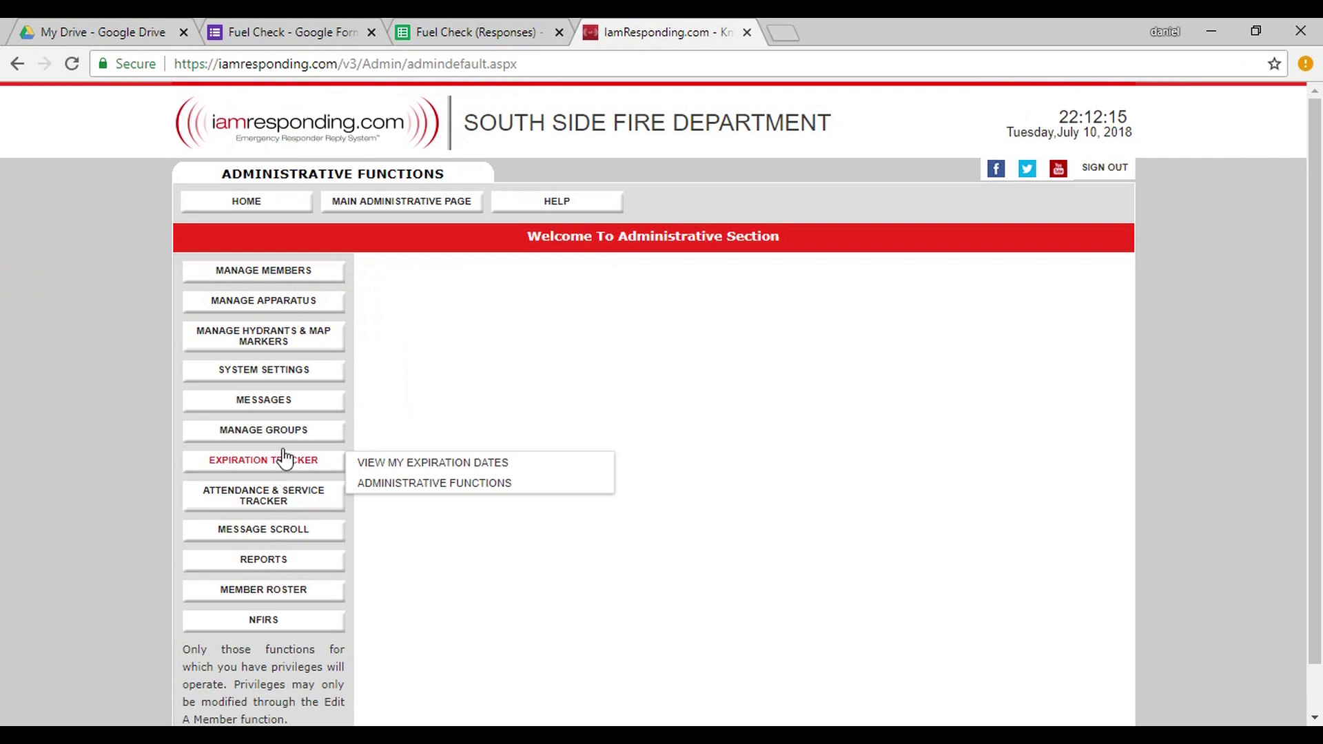
Go to System Settings > Manage Agency Resources in the administrative section.
{"action": "mouse_move", "coordinate": [288, 379]}
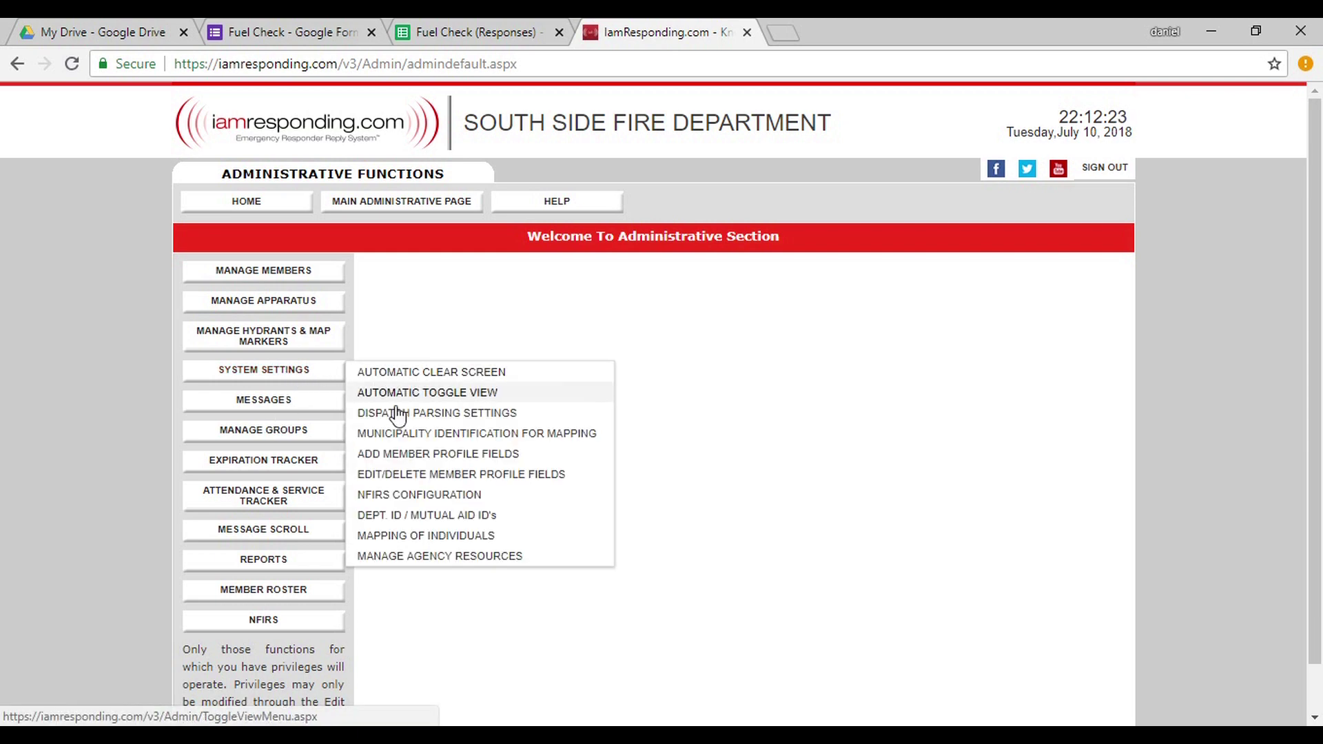
{"action": "left_click", "coordinate": [409, 556]}
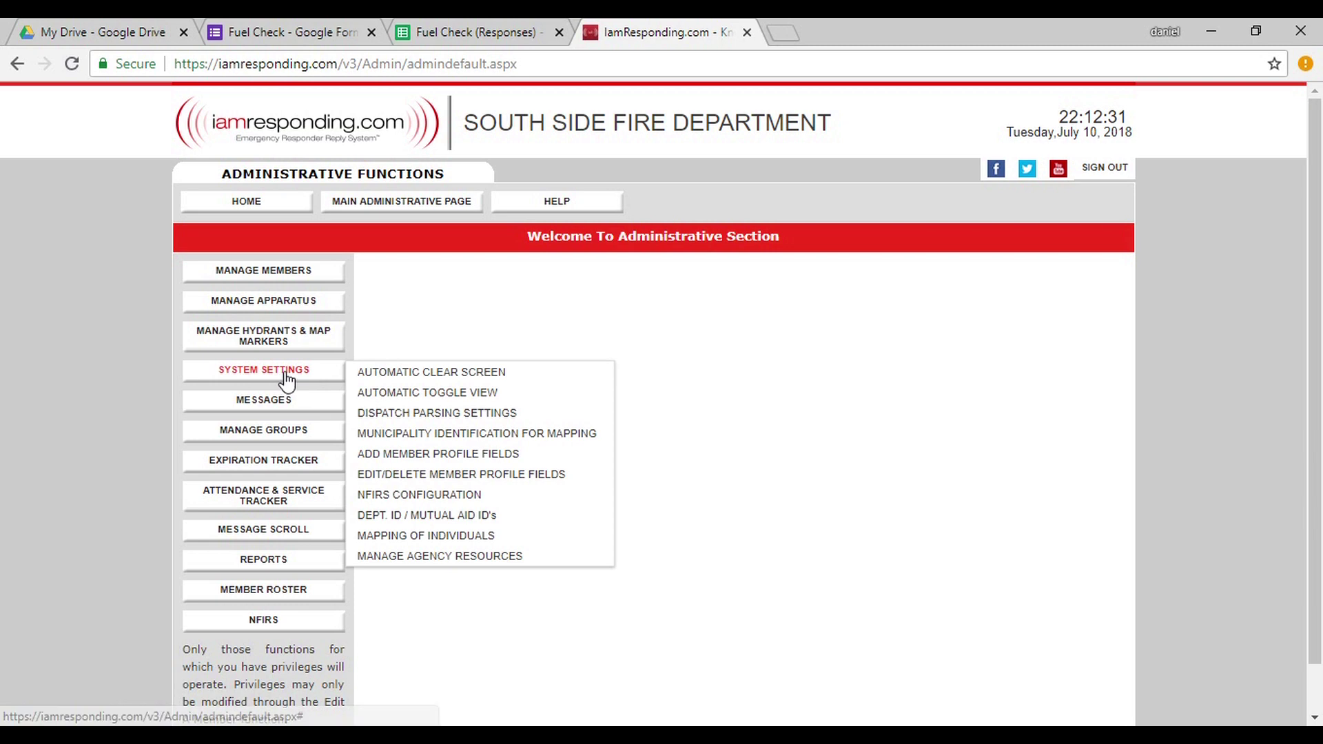
{"action": "left_click", "coordinate": [432, 558]}
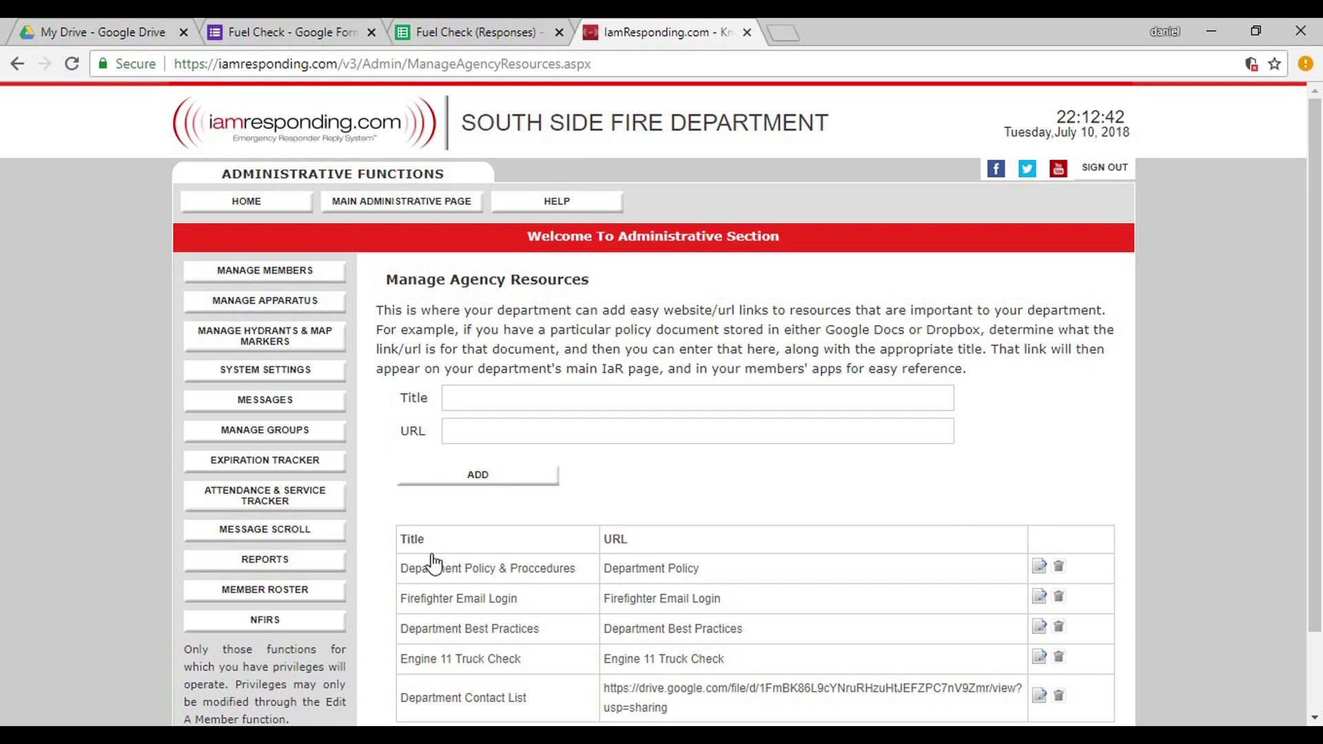
Add a 'Fuel Check' resource whose URL is the form's pasted goo.gl short link.
{"action": "left_click", "coordinate": [549, 402]}
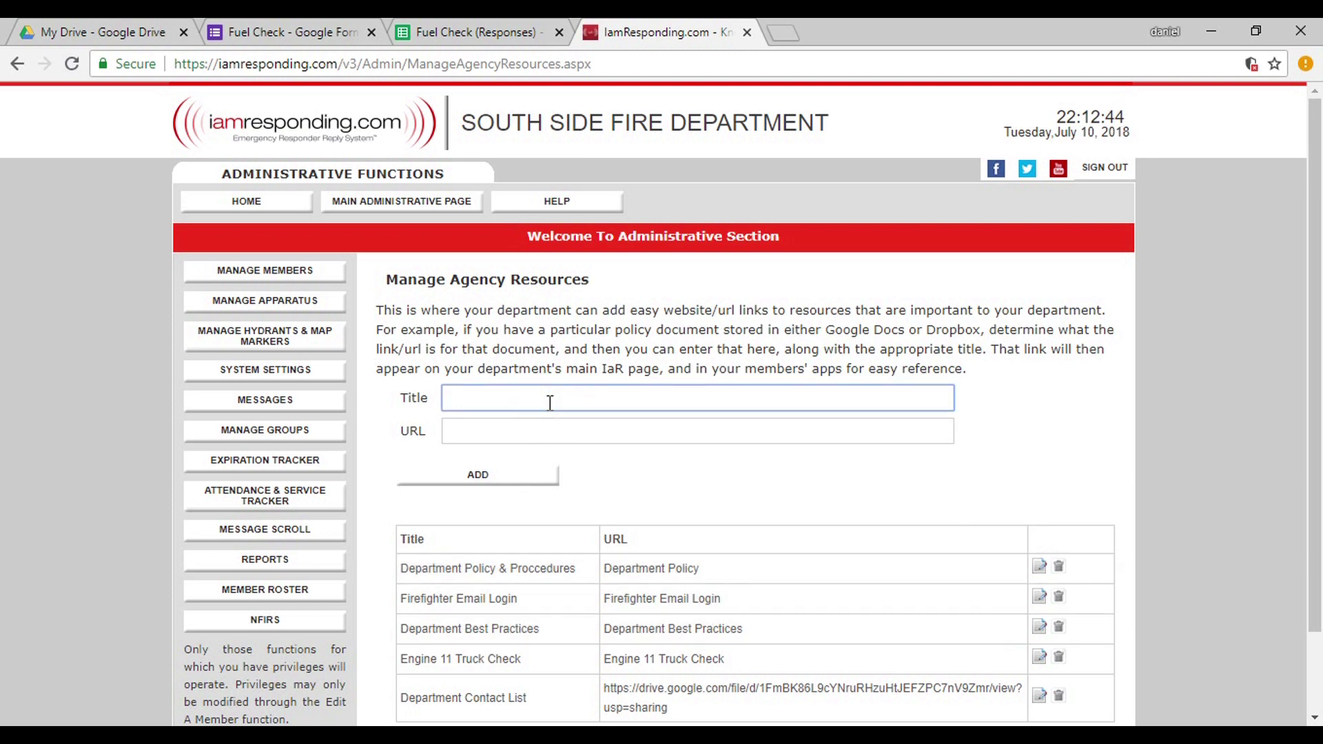
{"action": "type", "text": "Fuel Check"}
{"action": "left_click", "coordinate": [550, 428]}
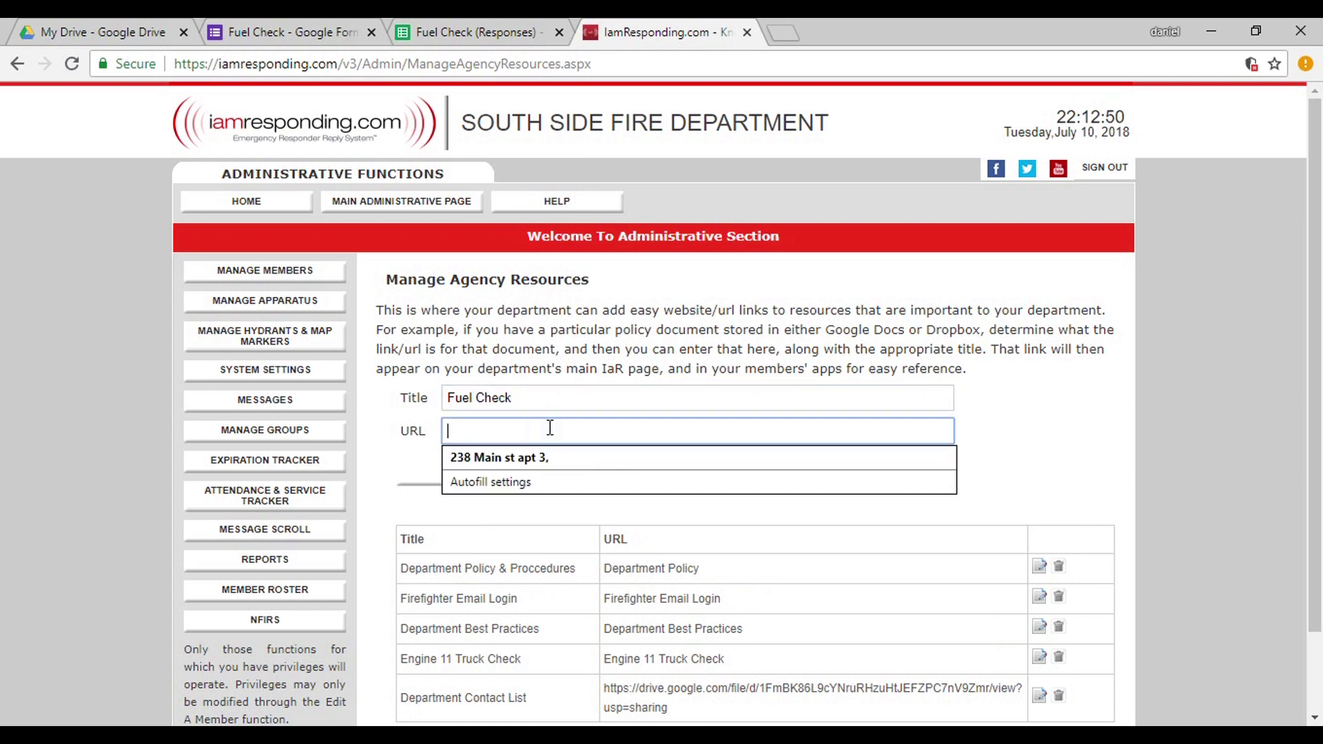
{"action": "type", "text": "https://goo.gl/forms/IplliovUUeY8gCDy2"}
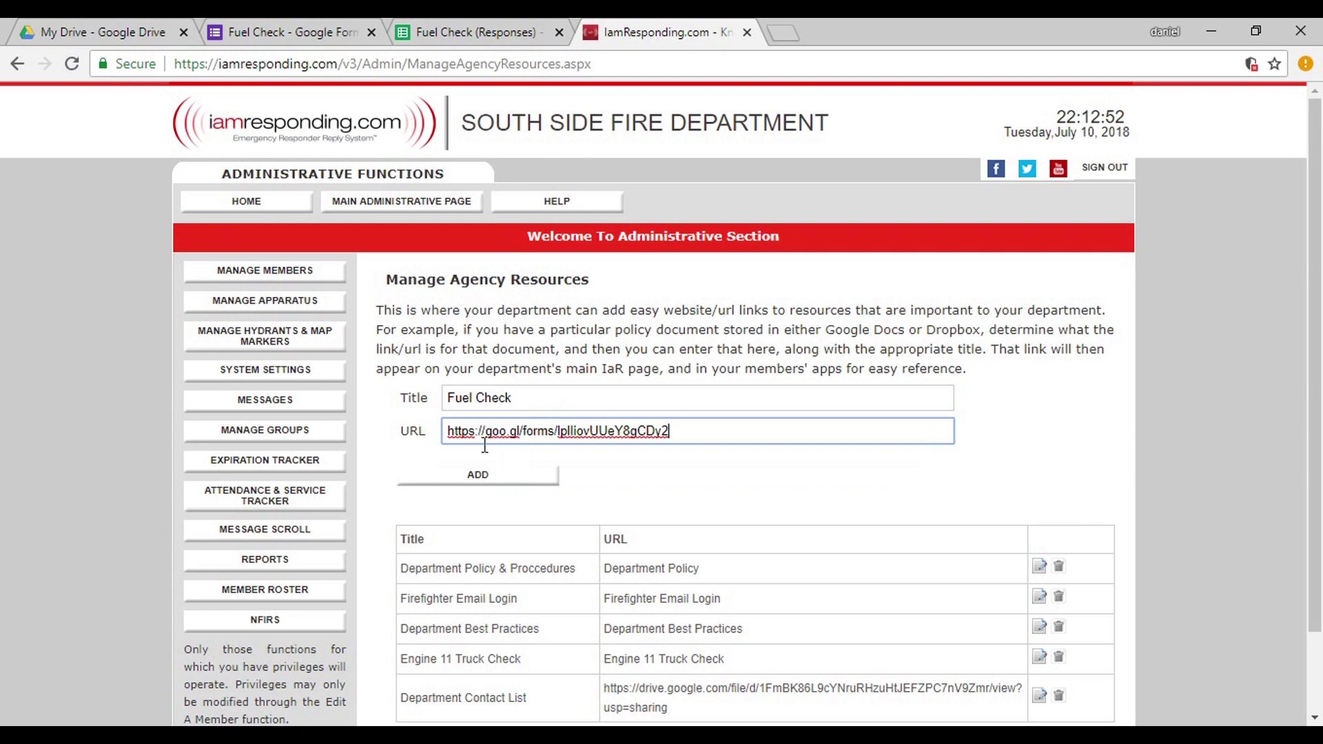
{"action": "left_click", "coordinate": [484, 483]}
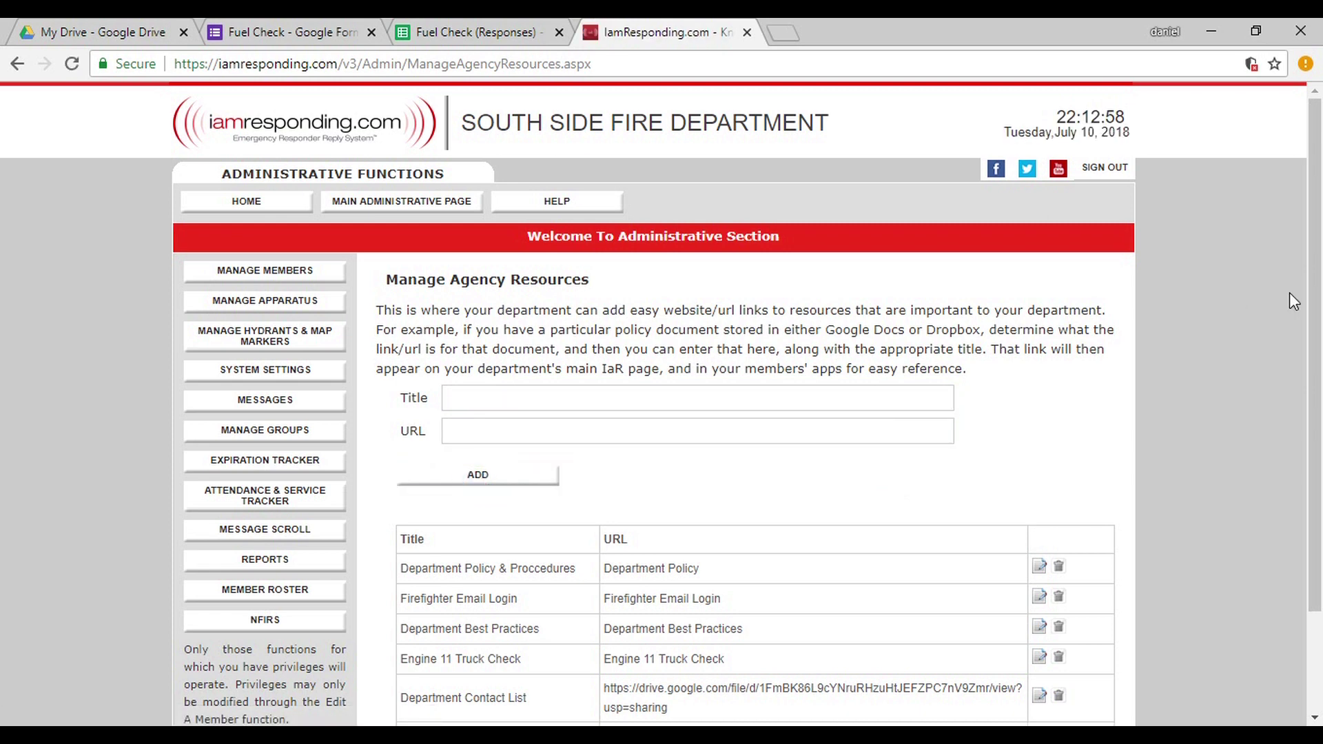
{"action": "left_click_drag", "start_coordinate": [1317, 370], "coordinate": [1320, 467]}
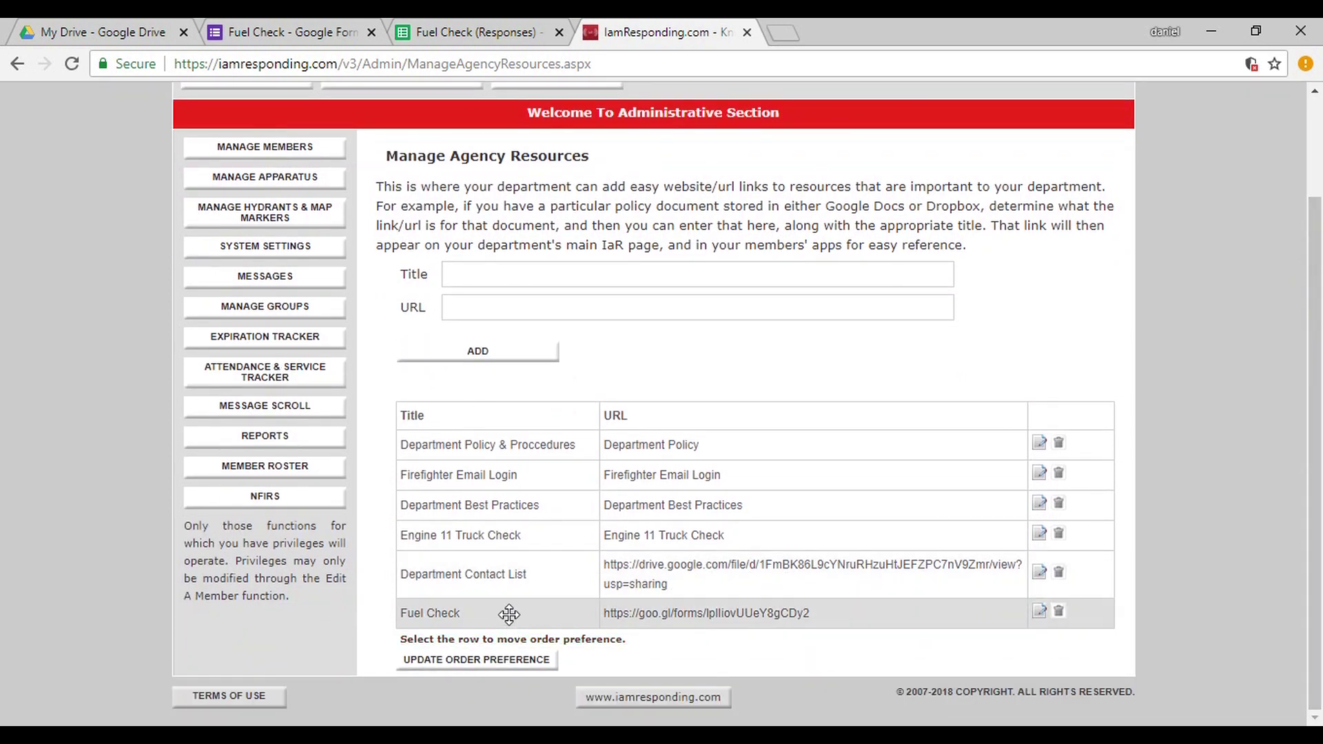
Go from Home to Resources > Department Resources and follow the Fuel Check link.
{"action": "scroll", "coordinate": [1321, 530], "scroll_direction": "up", "scroll_amount": 2}
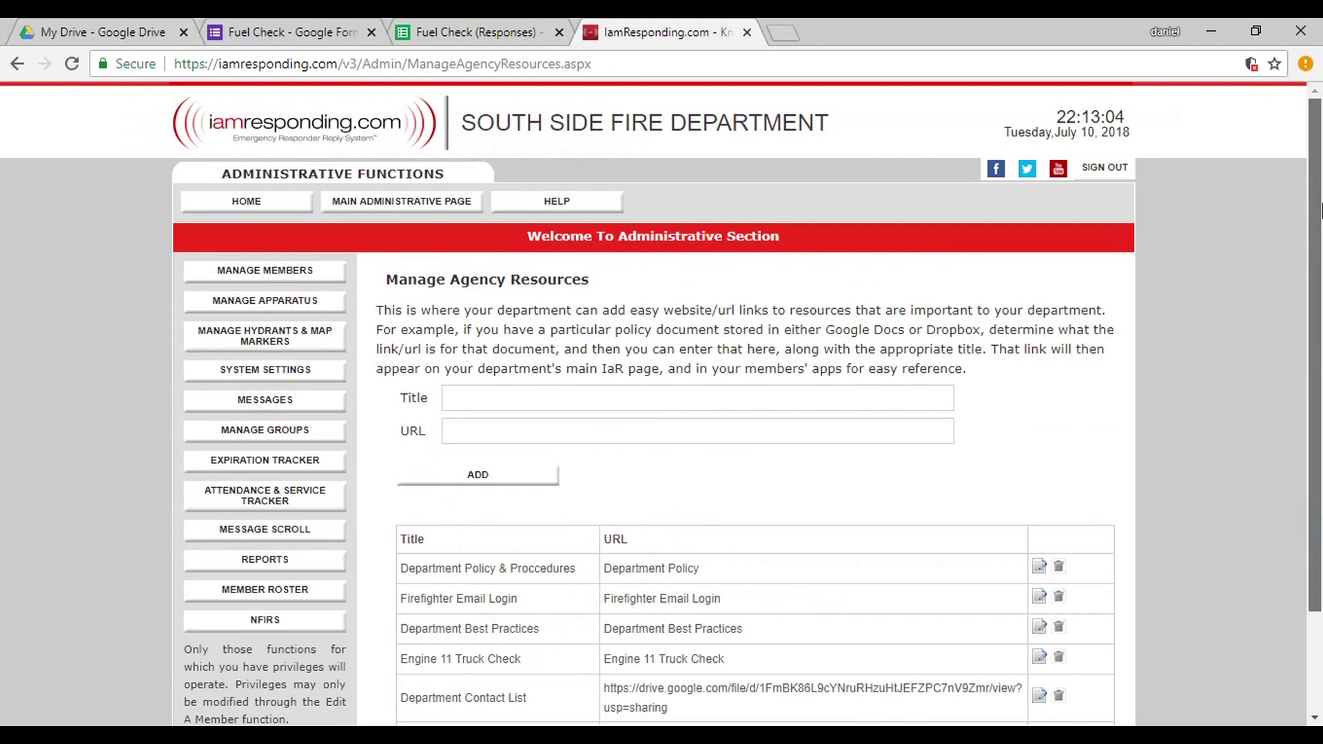
{"action": "left_click", "coordinate": [279, 202]}
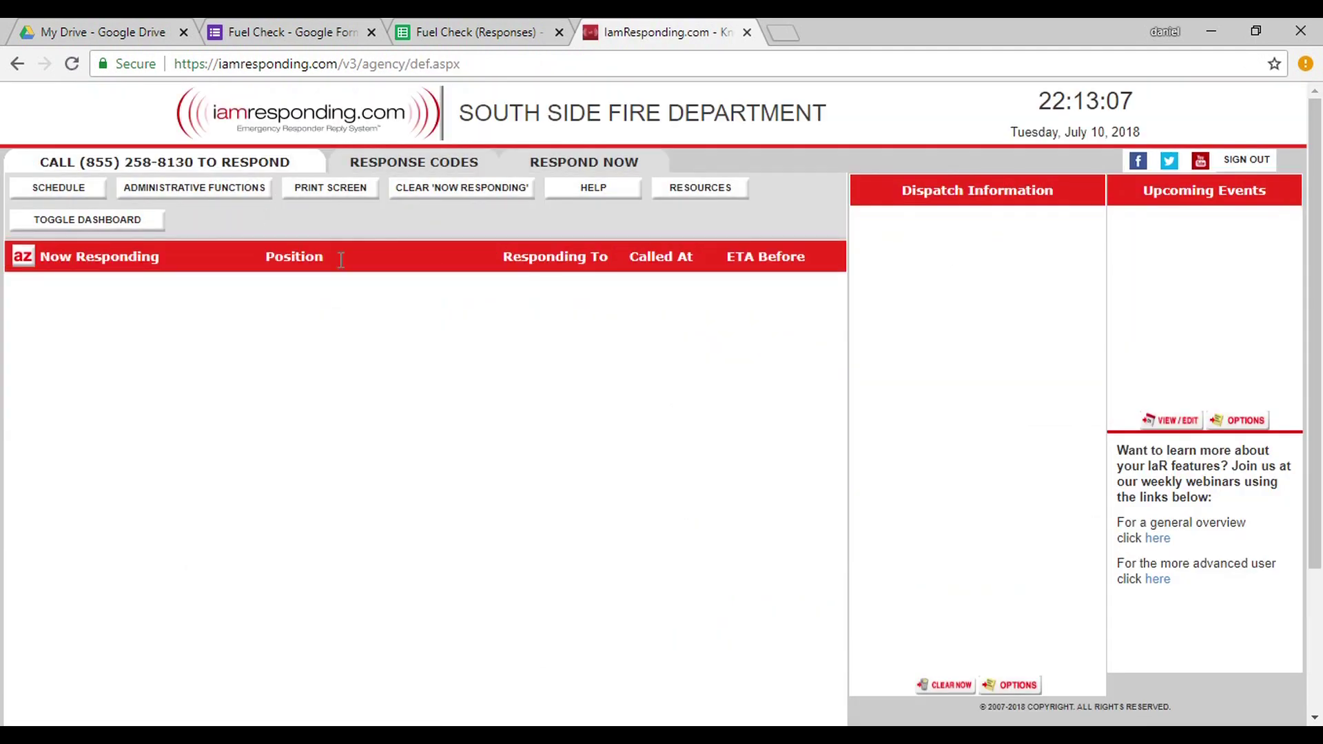
{"action": "left_click", "coordinate": [714, 188]}
{"action": "left_click", "coordinate": [714, 222]}
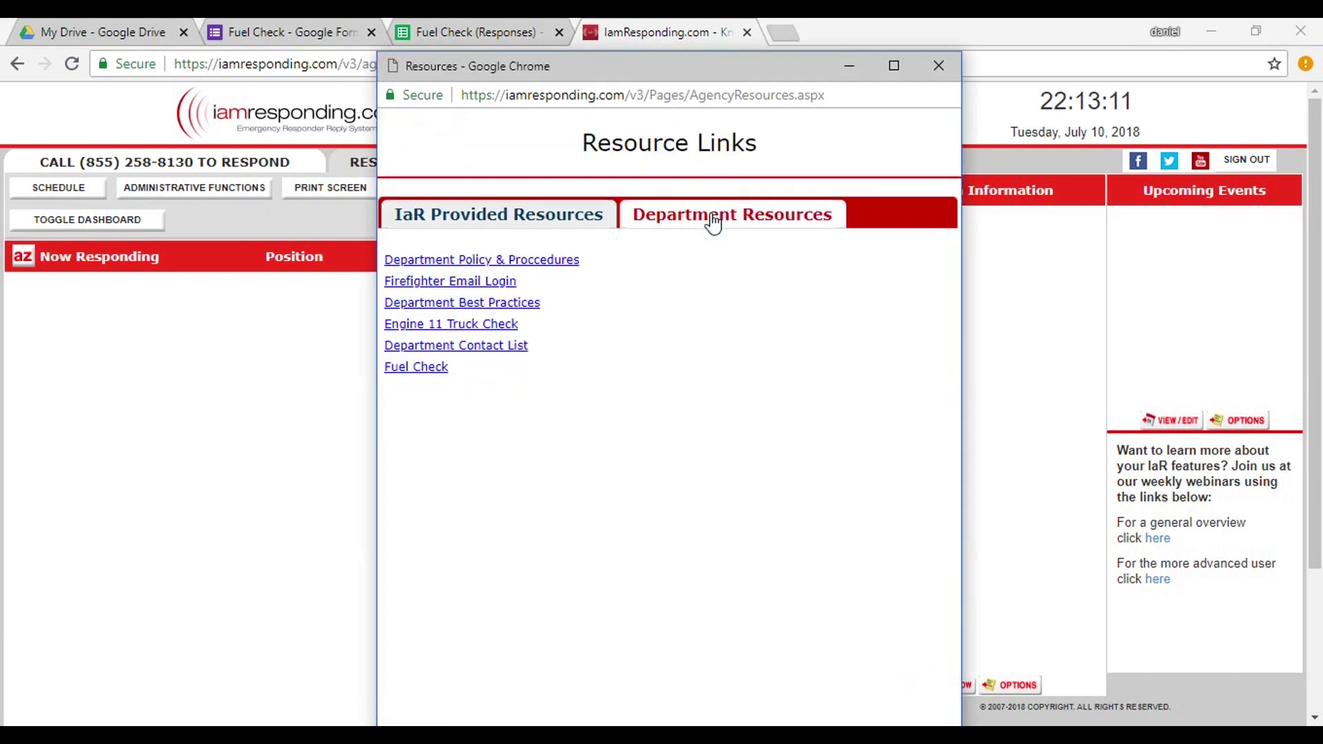
{"action": "left_click", "coordinate": [418, 370]}
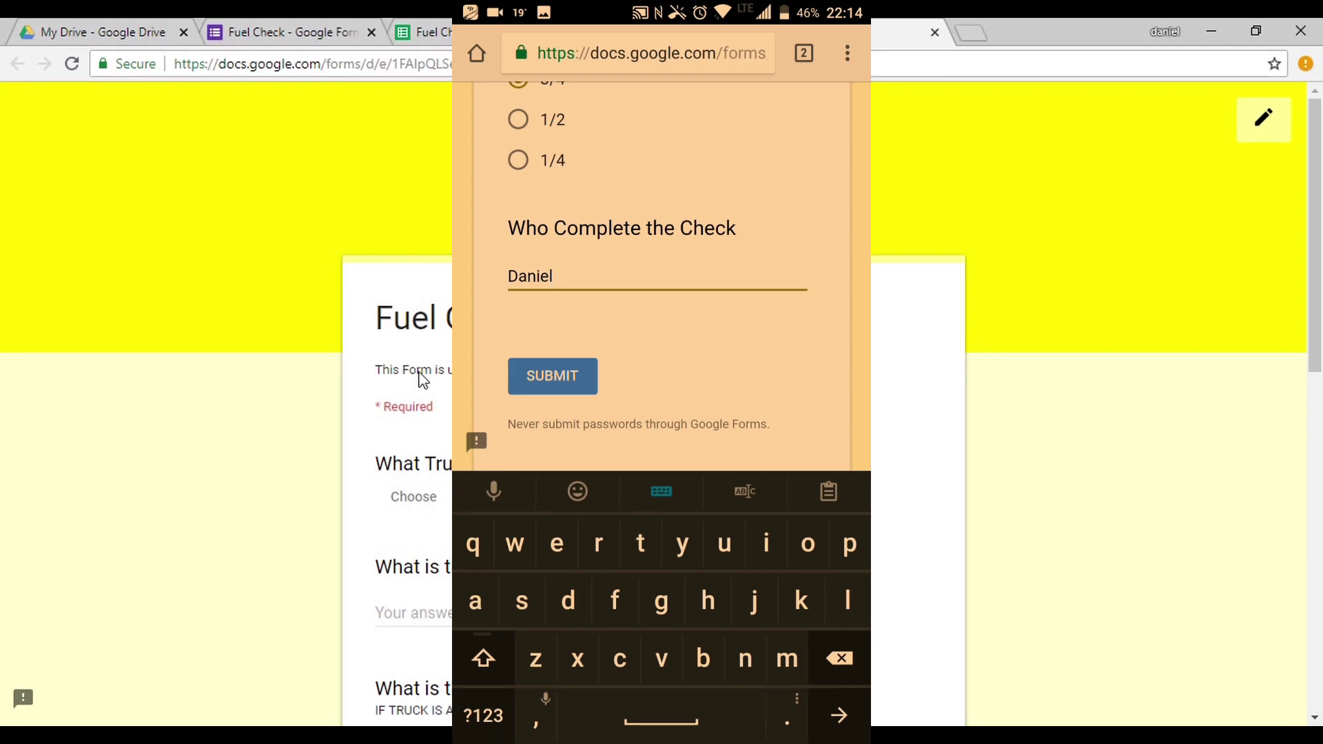
Submit the phone's completed Fuel Check response and begin another blank response.
{"action": "left_click", "coordinate": [552, 375]}
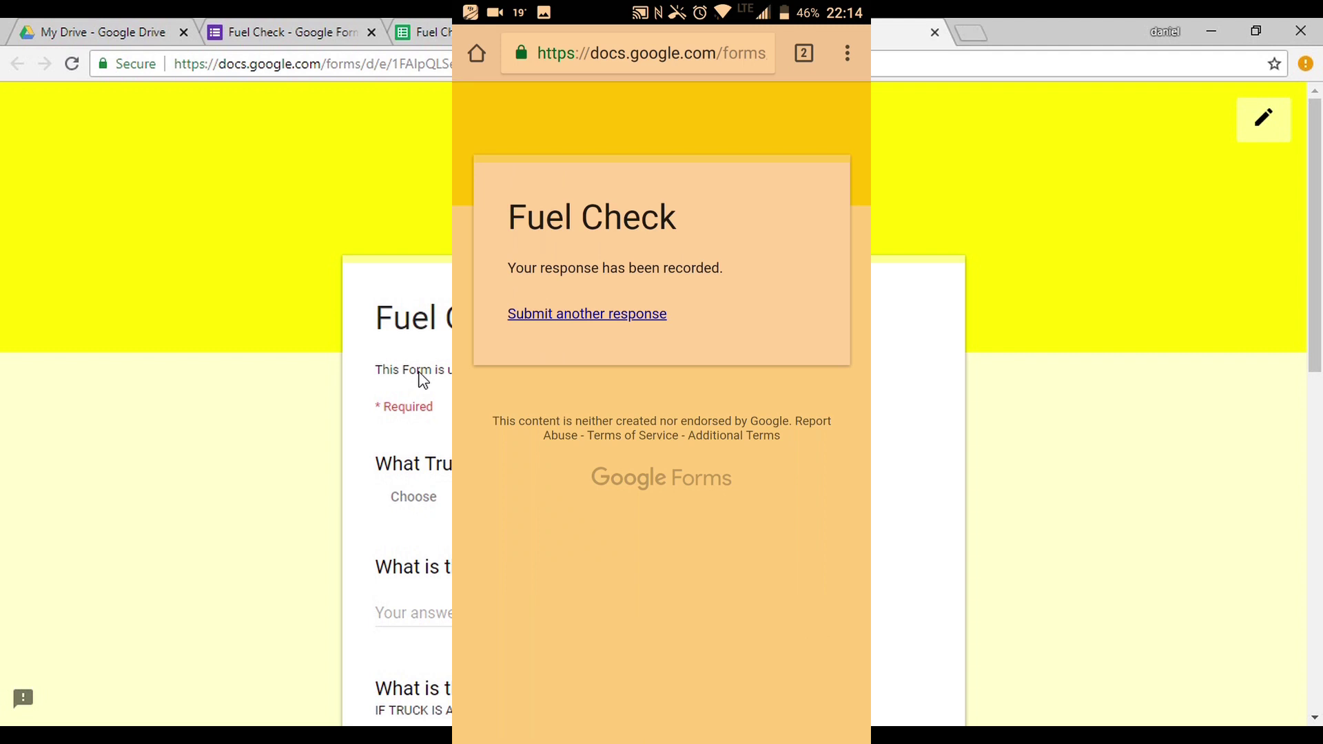
{"action": "left_click", "coordinate": [588, 314]}
{"action": "scroll", "coordinate": [662, 413], "scroll_direction": "down", "scroll_amount": 5}
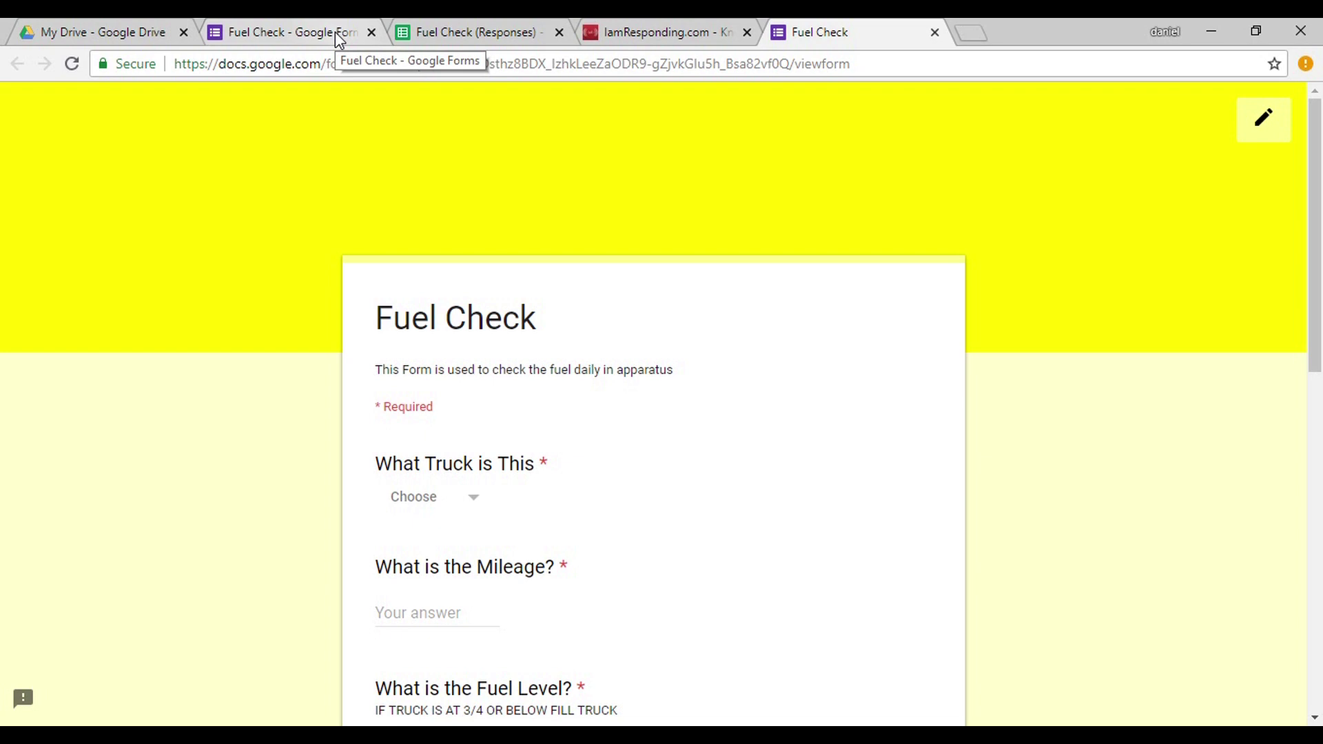
Check that the Fuel Check form shows 1 response, then open the Fuel Check (Responses) sheet.
{"action": "left_click", "coordinate": [335, 31]}
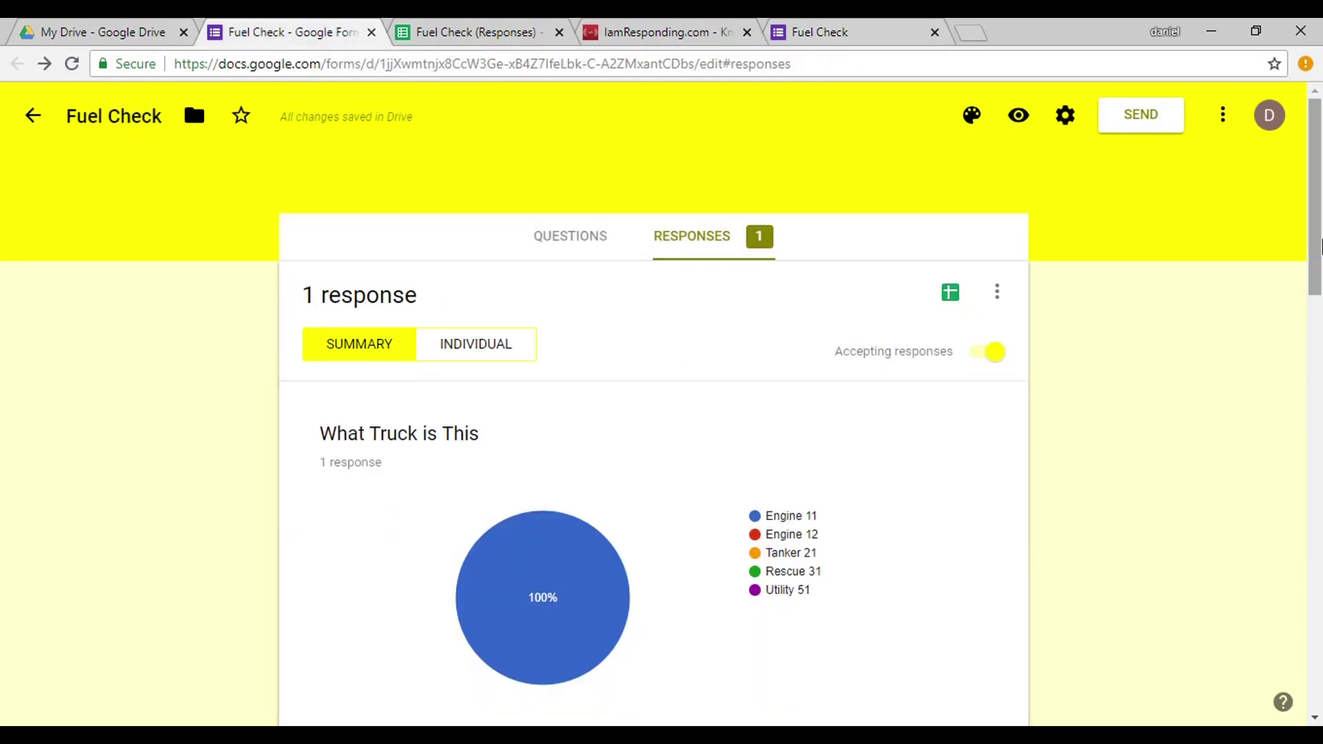
{"action": "mouse_move", "coordinate": [1320, 245]}
{"action": "left_mouse_down"}
{"action": "mouse_move", "coordinate": [1316, 648]}
{"action": "mouse_move", "coordinate": [1316, 250]}
{"action": "left_mouse_up"}
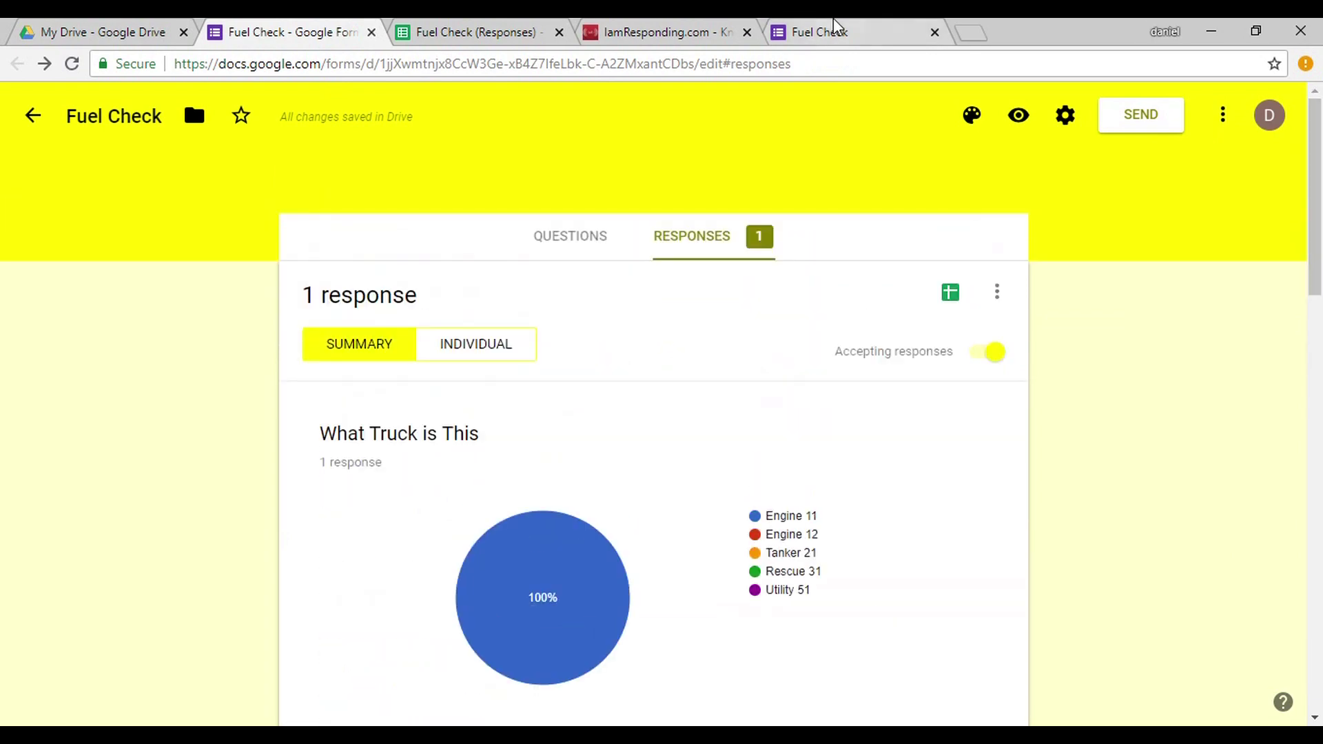
{"action": "left_click", "coordinate": [464, 31]}
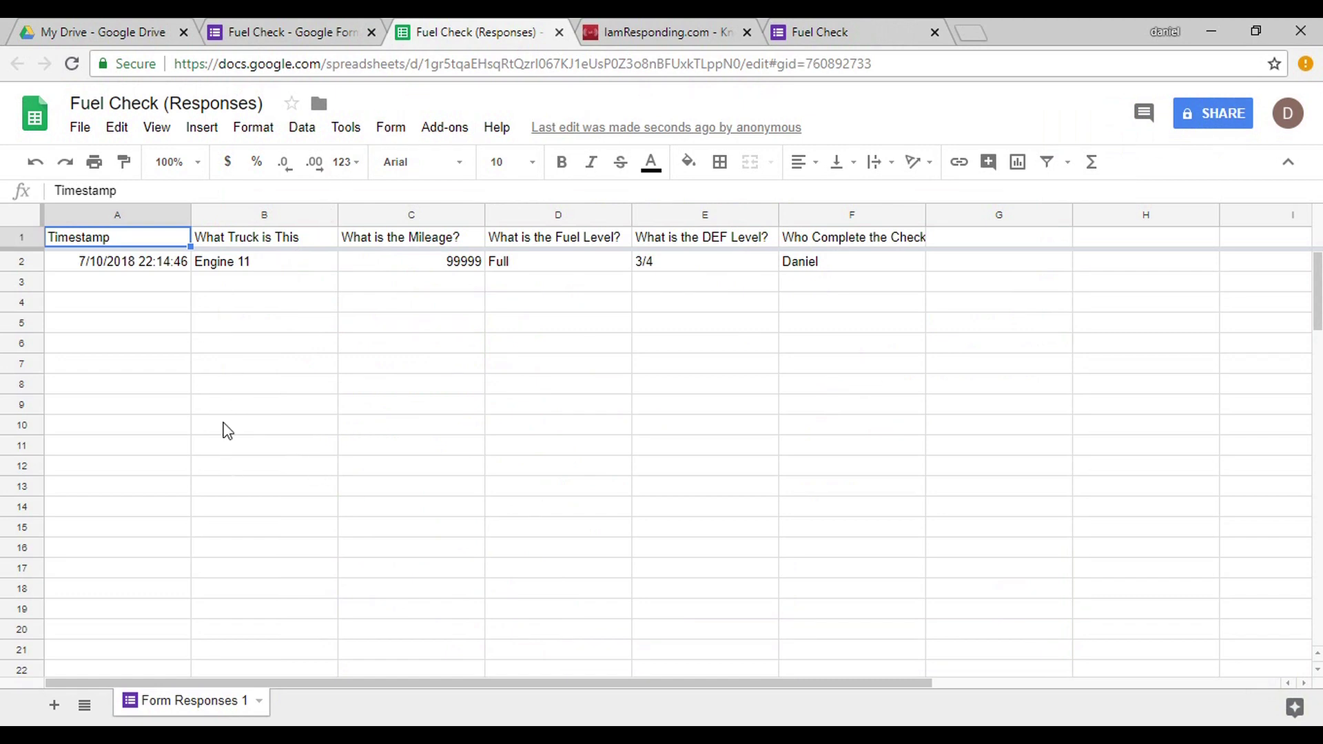
Review the first response in row 2: timestamp, truck Engine 11 and mileage 99999.
{"action": "left_click_drag", "start_coordinate": [147, 265], "coordinate": [846, 267]}
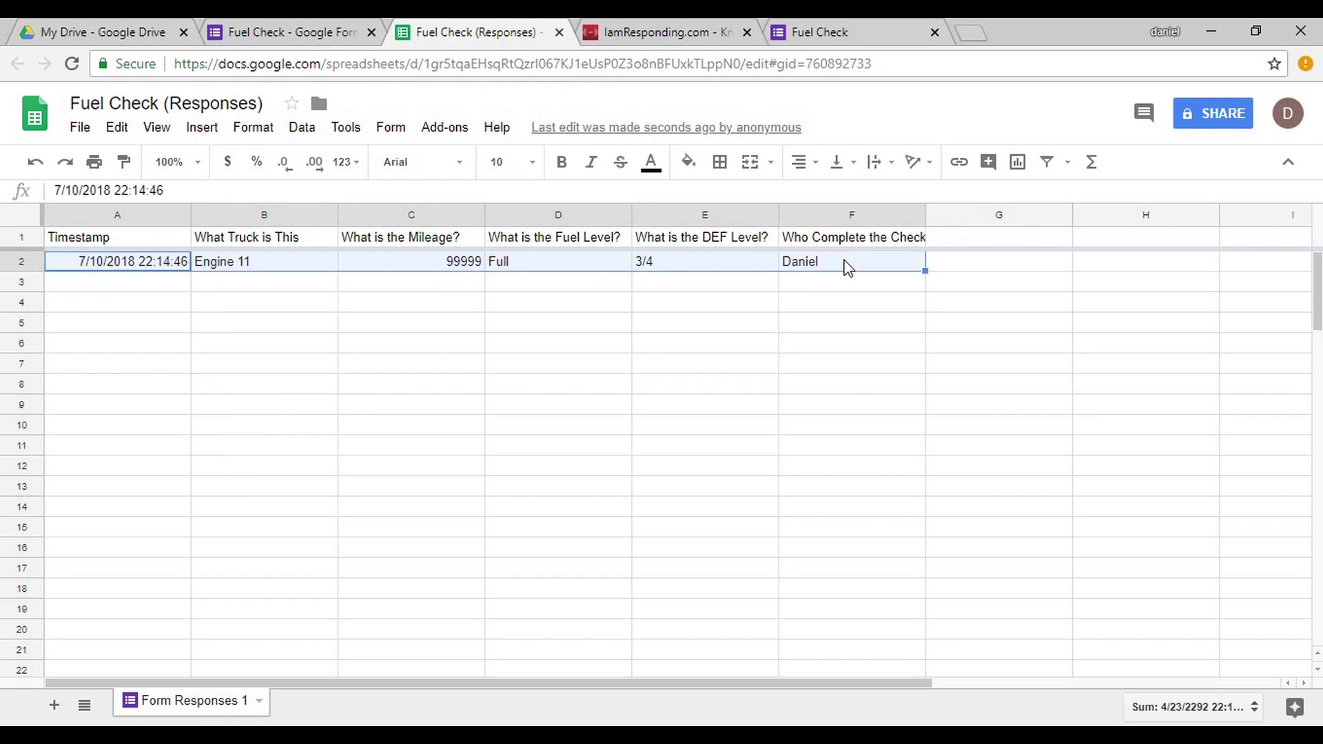
{"action": "left_click", "coordinate": [750, 289]}
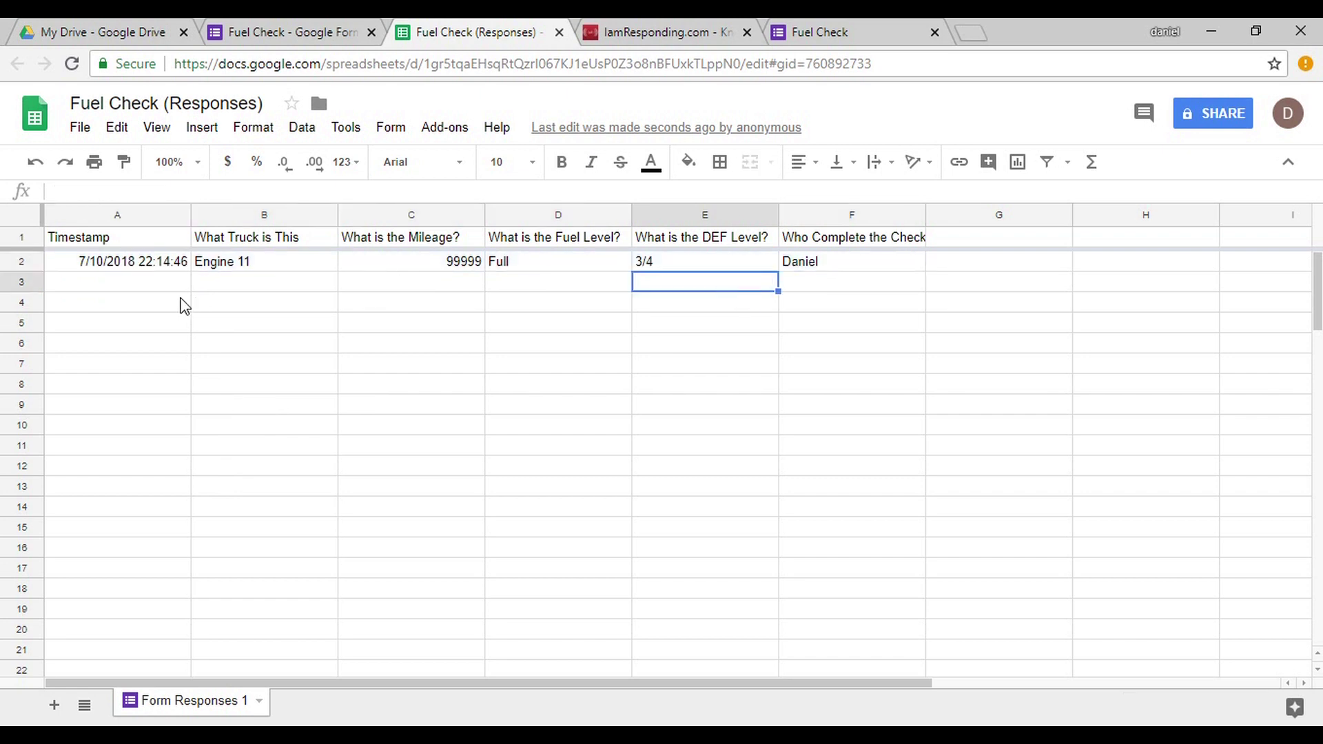
{"action": "left_click", "coordinate": [147, 261]}
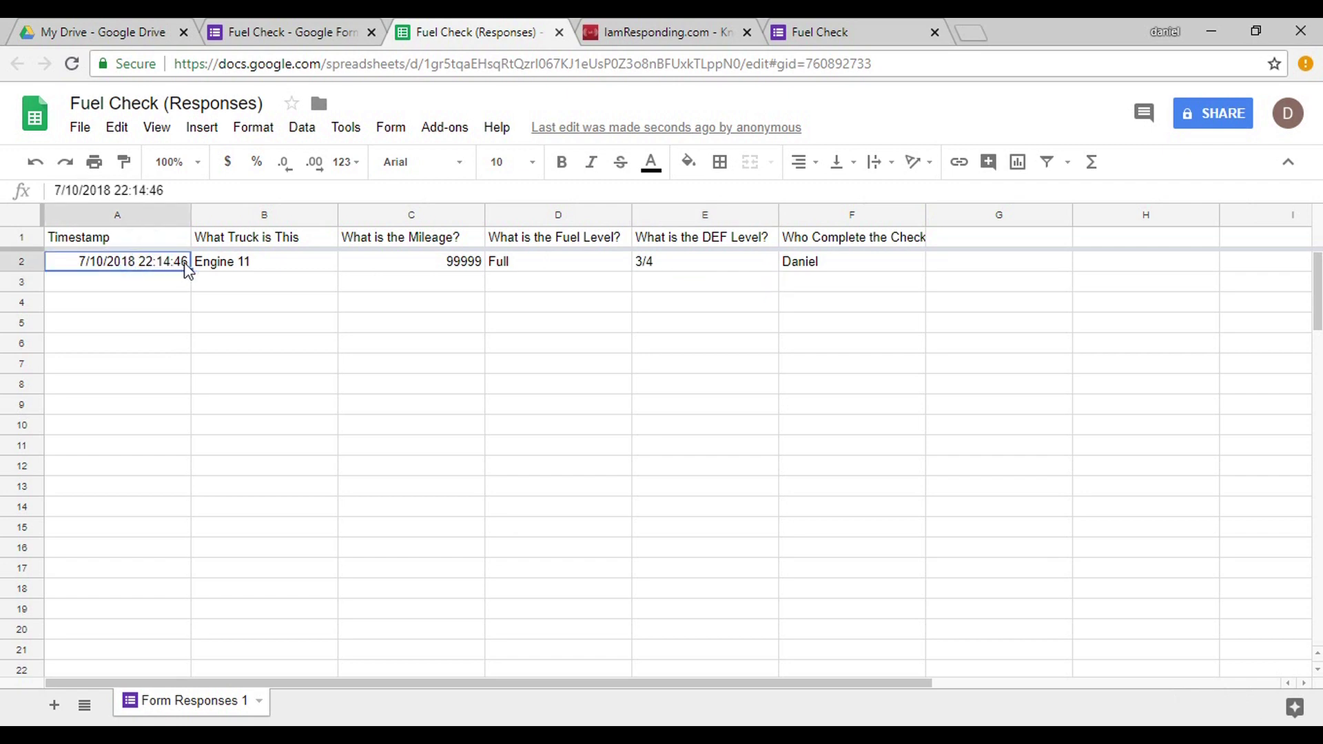
{"action": "left_click", "coordinate": [212, 263]}
{"action": "left_click", "coordinate": [443, 265]}
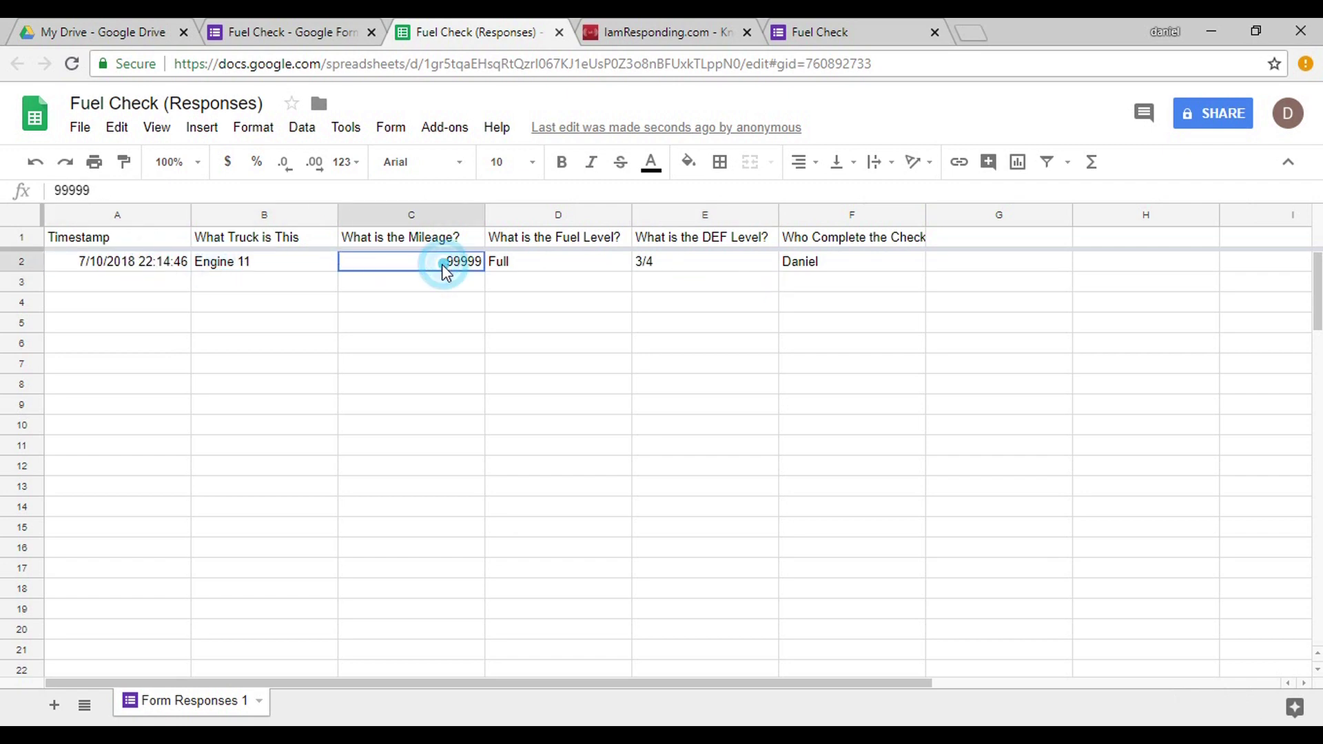
{"action": "left_click_drag", "start_coordinate": [441, 265], "coordinate": [830, 466]}
Select columns C through F, Mileage to 'Who Complete the Check', for formatting.
{"action": "left_click", "coordinate": [1038, 526]}
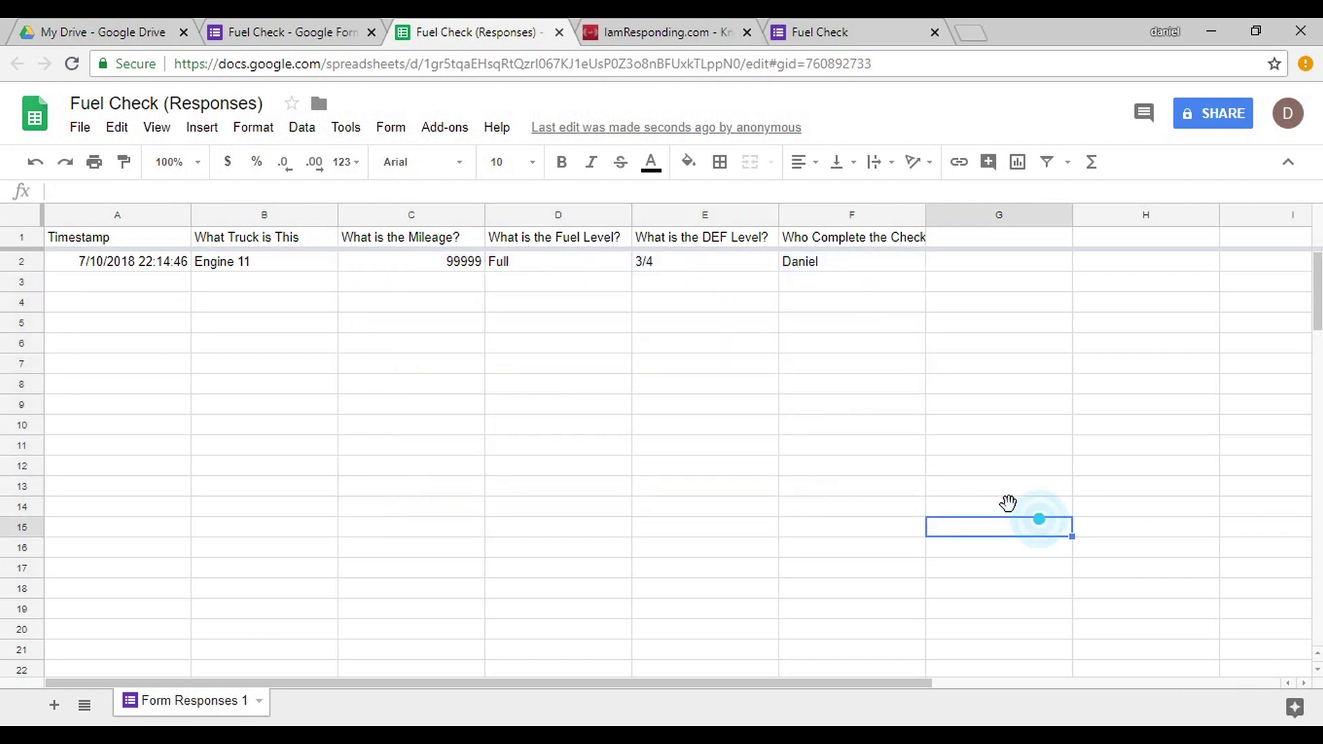
{"action": "left_click_drag", "start_coordinate": [414, 215], "coordinate": [804, 216]}
{"action": "right_click", "coordinate": [803, 215]}
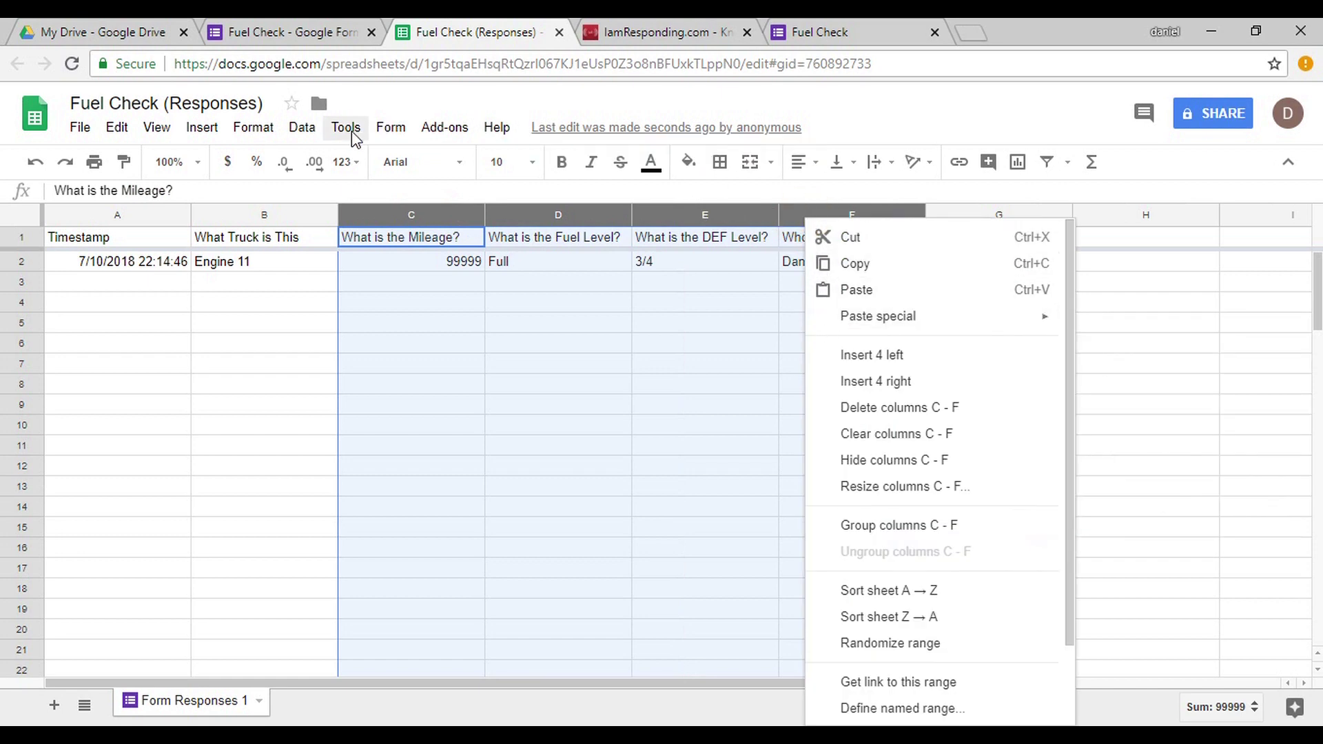
Add a 'Cell is not empty' conditional format with the default green fill to columns C:F.
{"action": "left_click", "coordinate": [249, 131]}
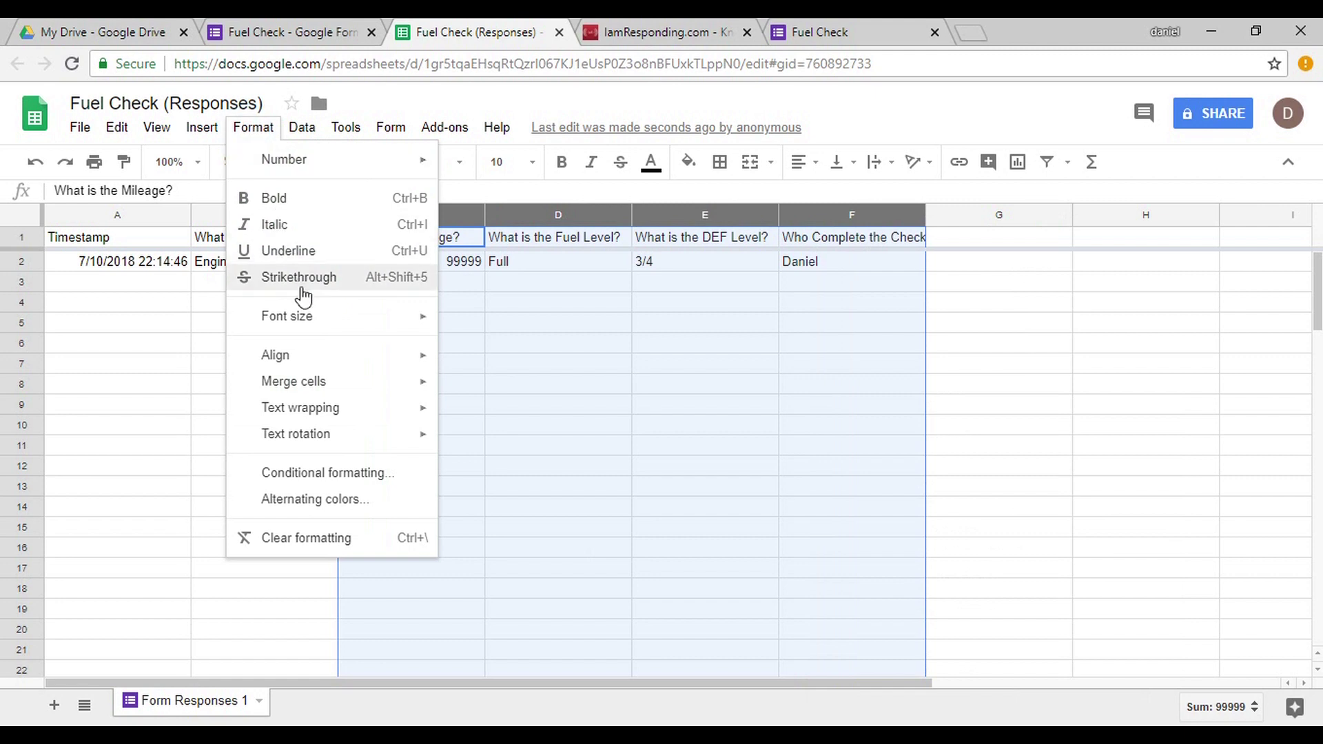
{"action": "mouse_move", "coordinate": [323, 384]}
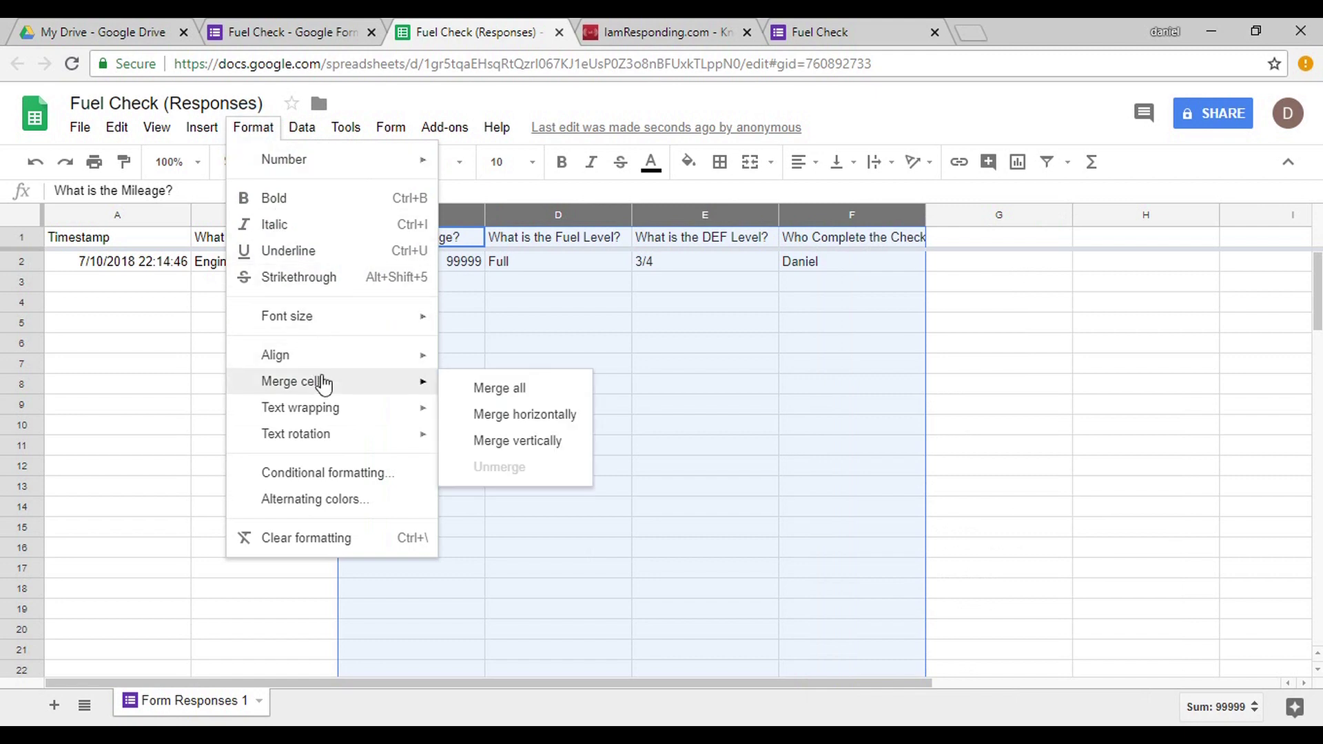
{"action": "left_click", "coordinate": [321, 473]}
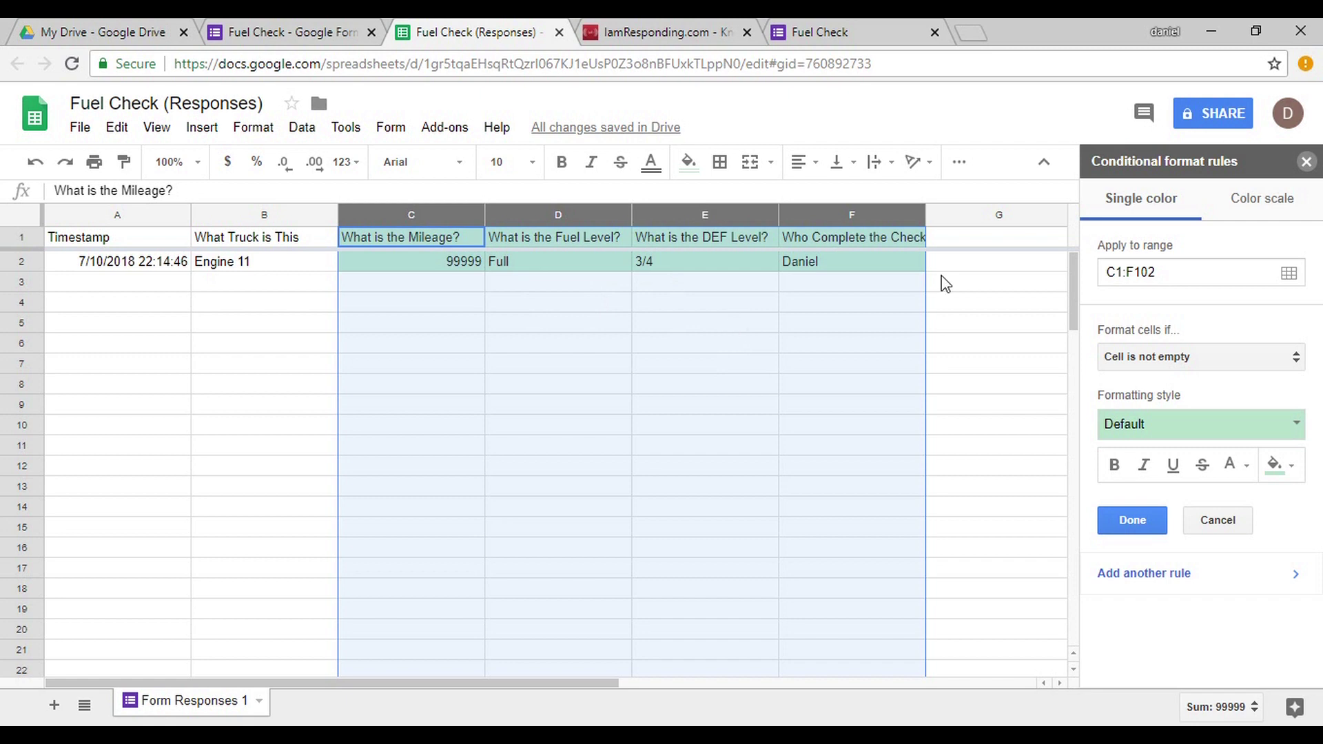
{"action": "left_click", "coordinate": [1307, 161]}
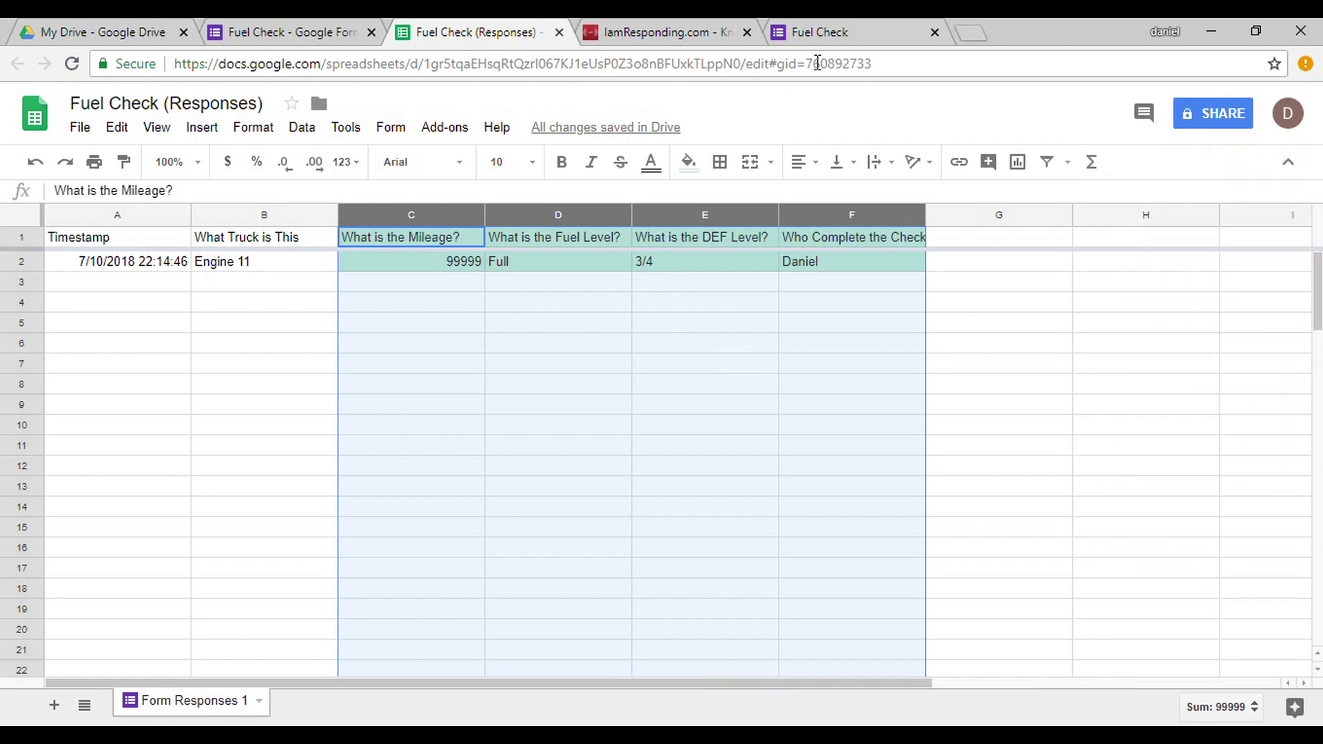
{"action": "left_click", "coordinate": [421, 305]}
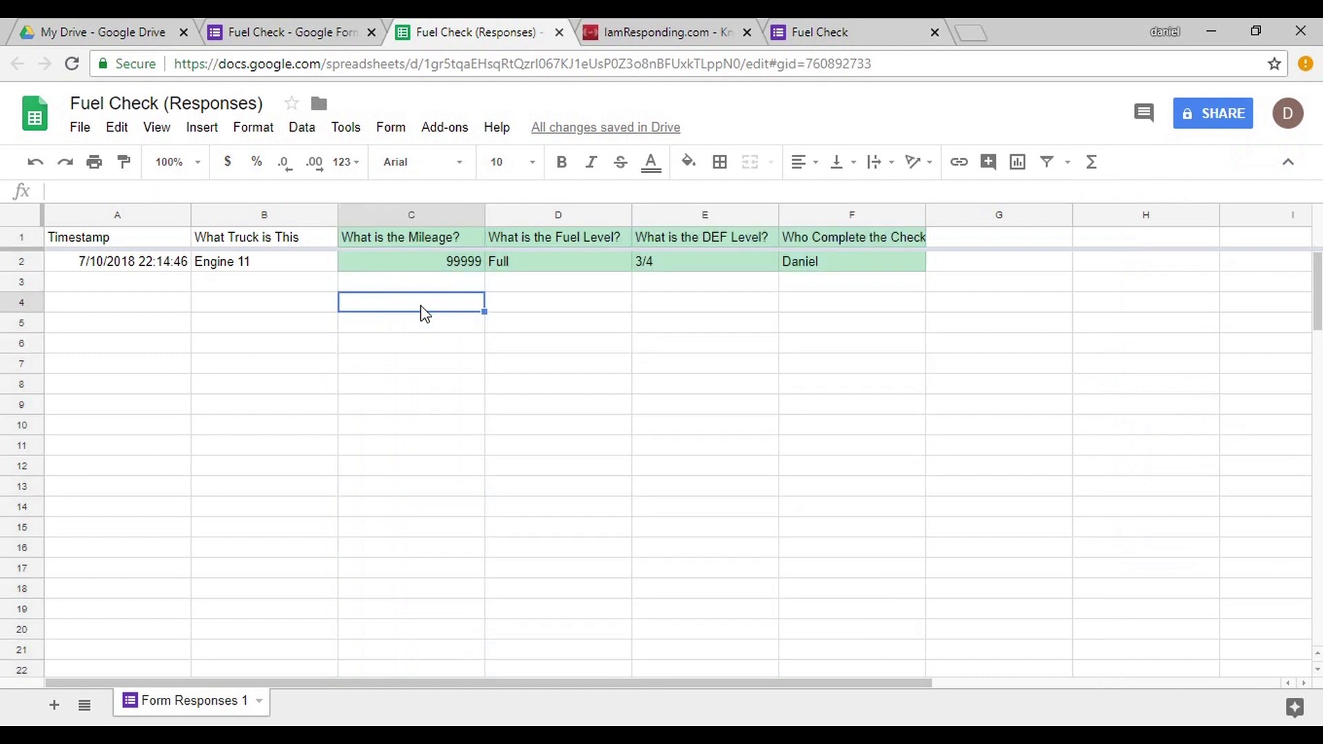
{"action": "left_click", "coordinate": [234, 35]}
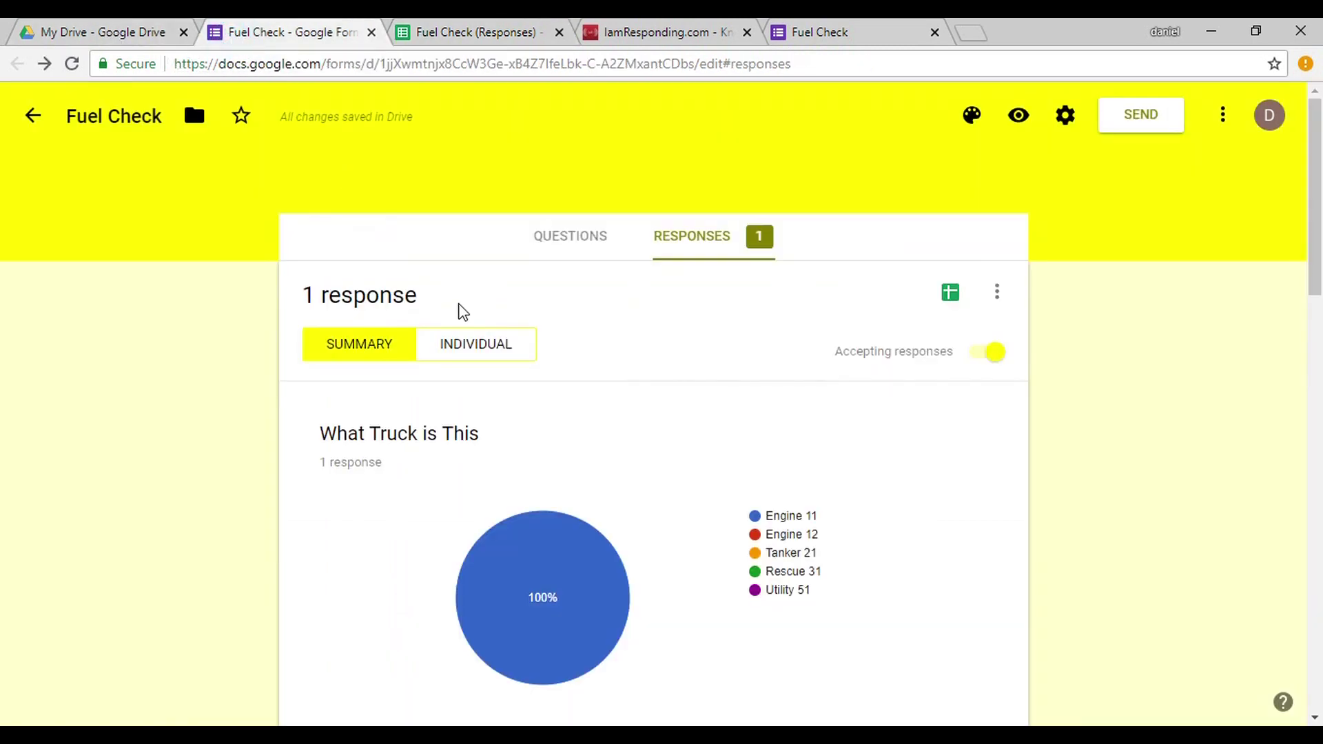
In the live Fuel Check form, choose Engine 11 and enter mileage 215248.
{"action": "left_click", "coordinate": [585, 252]}
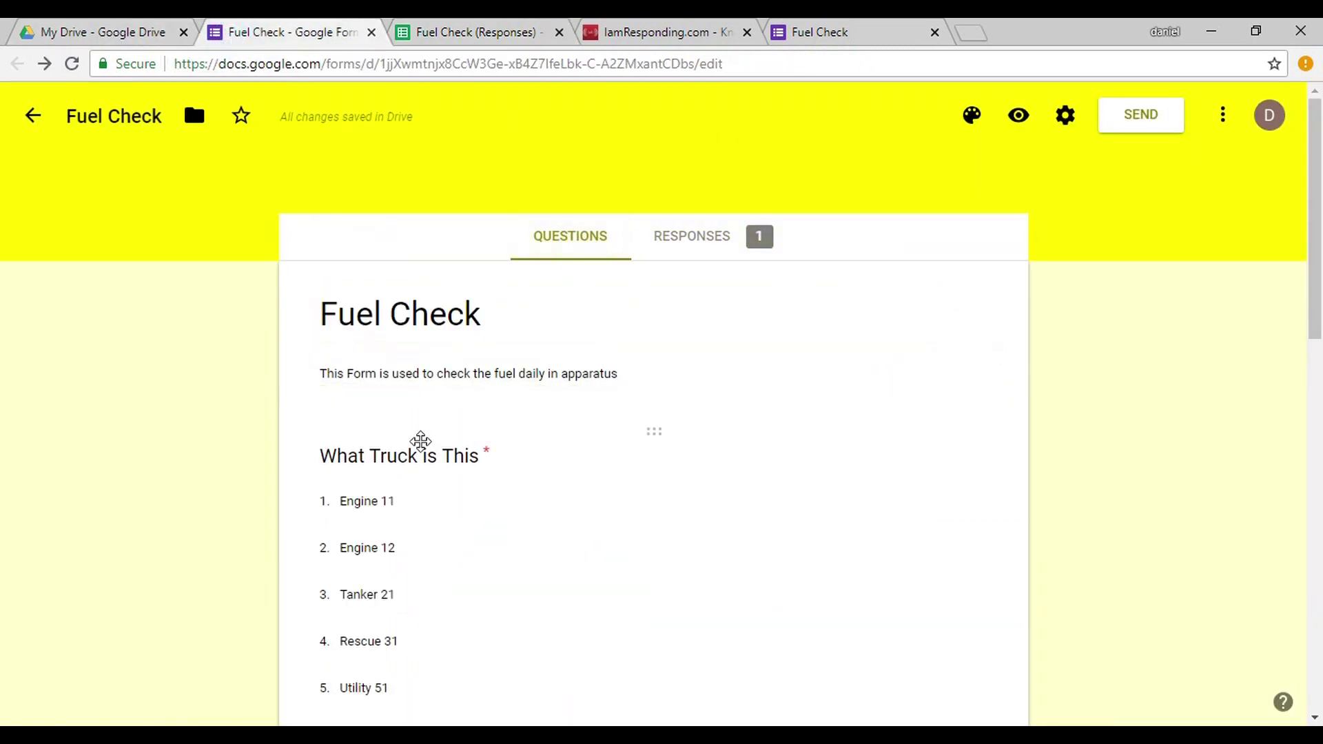
{"action": "left_click", "coordinate": [776, 22]}
{"action": "left_click", "coordinate": [474, 513]}
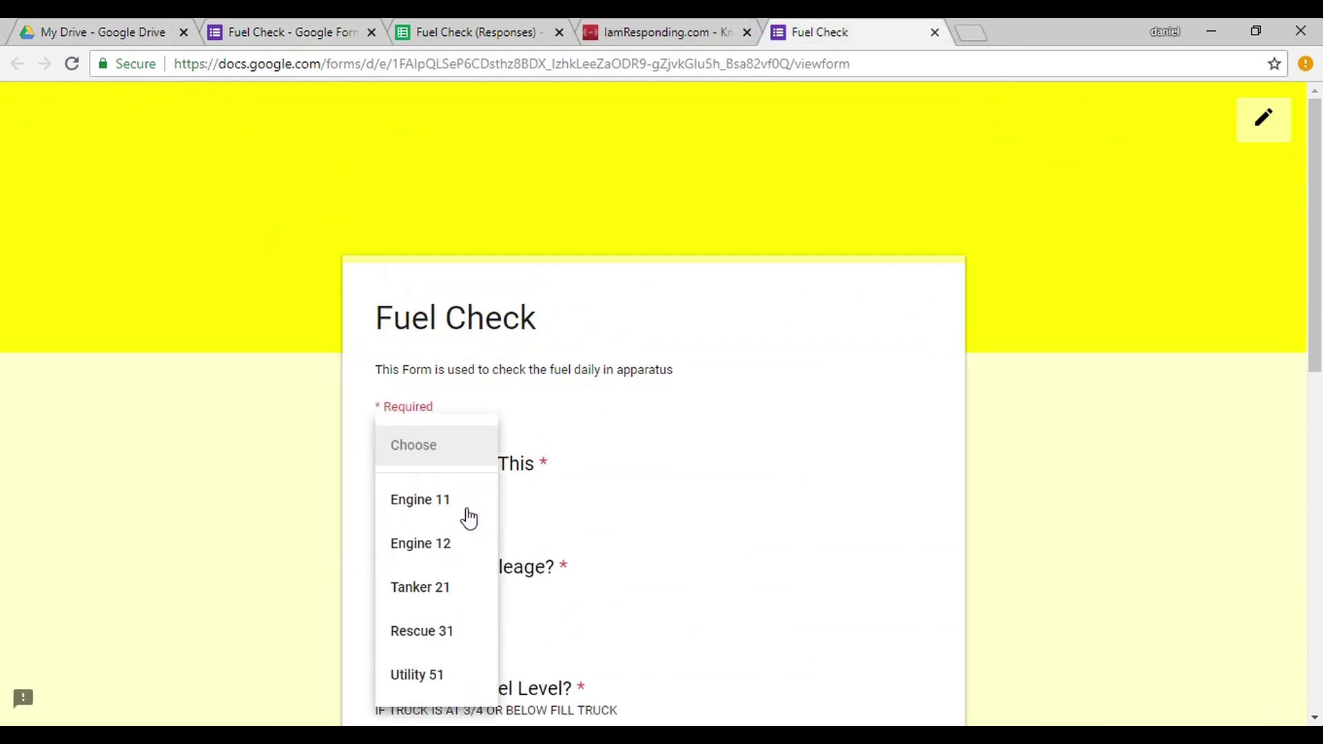
{"action": "left_click", "coordinate": [466, 516]}
{"action": "left_click", "coordinate": [424, 607]}
{"action": "type", "text": "215248"}
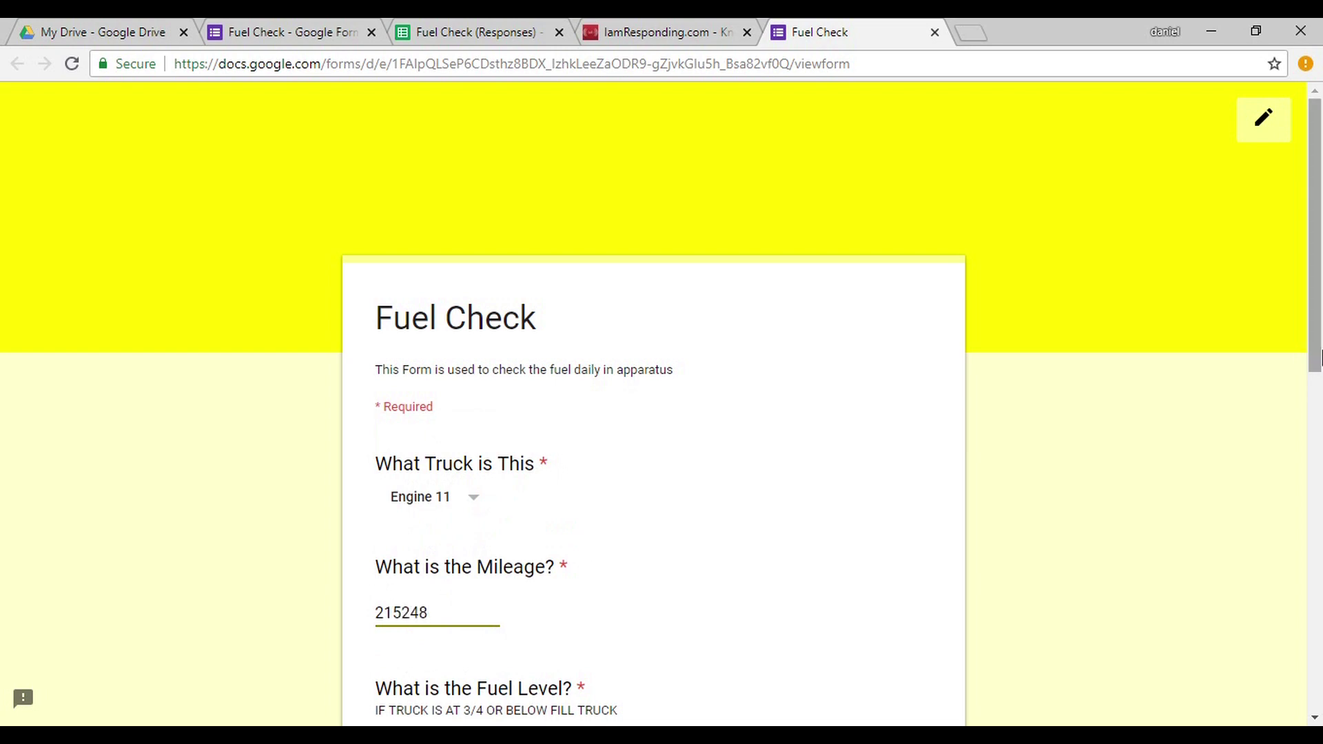
Set Fuel and DEF Level to 1/2, enter the checker's name, and submit the response.
{"action": "left_click_drag", "start_coordinate": [1302, 350], "coordinate": [1313, 504]}
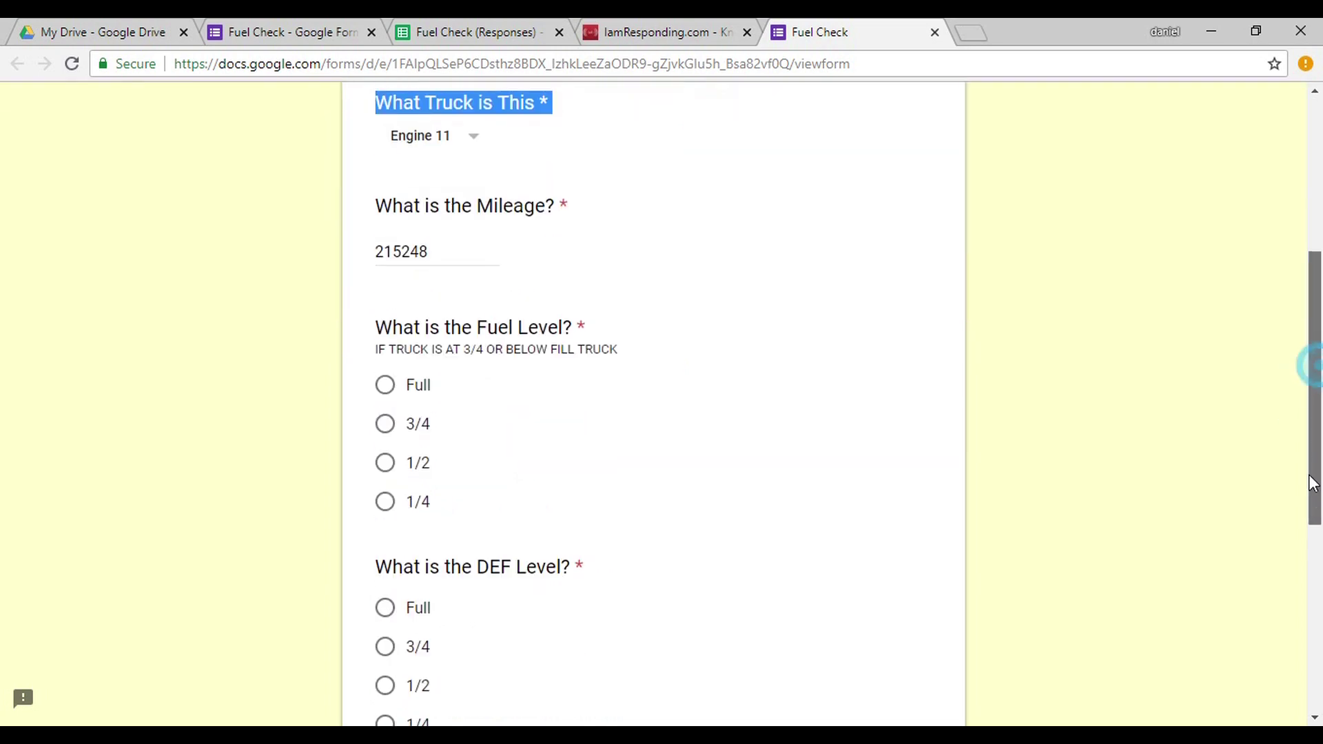
{"action": "left_click", "coordinate": [1313, 504]}
{"action": "left_click", "coordinate": [426, 461]}
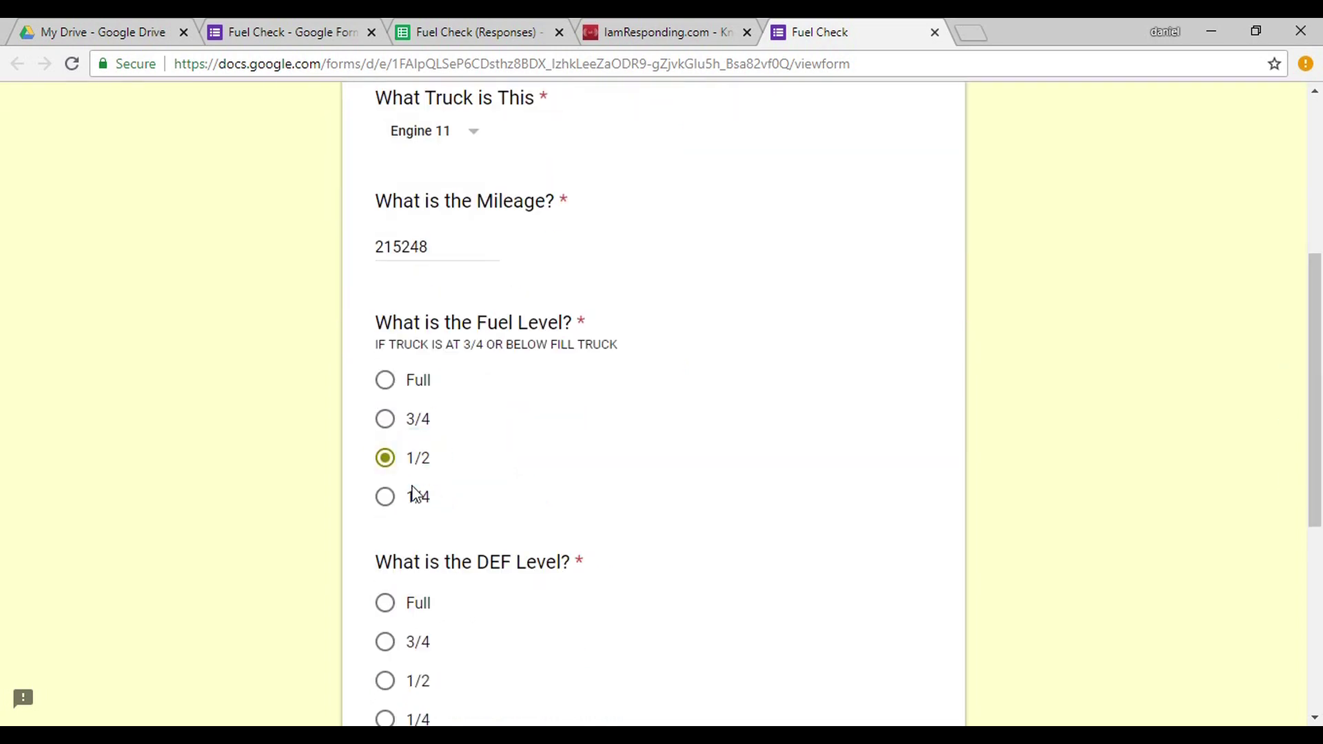
{"action": "left_click", "coordinate": [388, 681]}
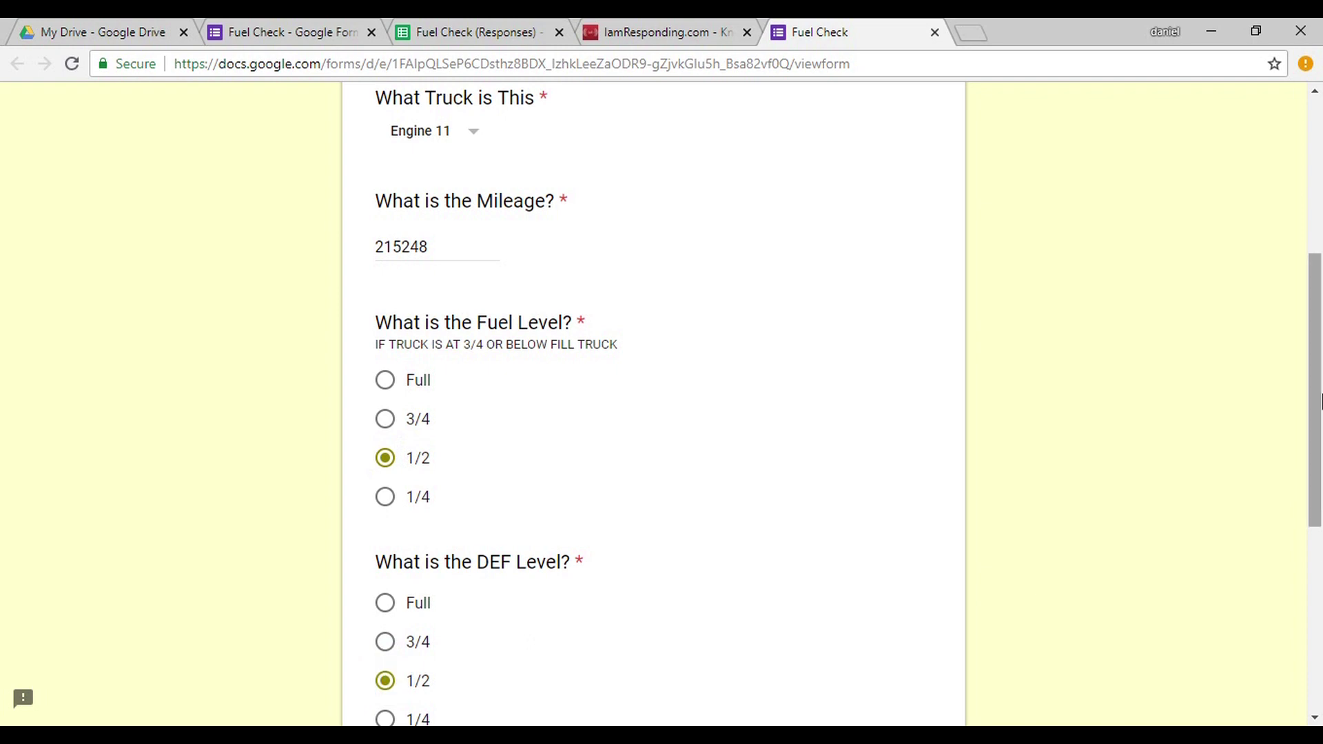
{"action": "left_click", "coordinate": [1313, 534]}
{"action": "left_click", "coordinate": [500, 514]}
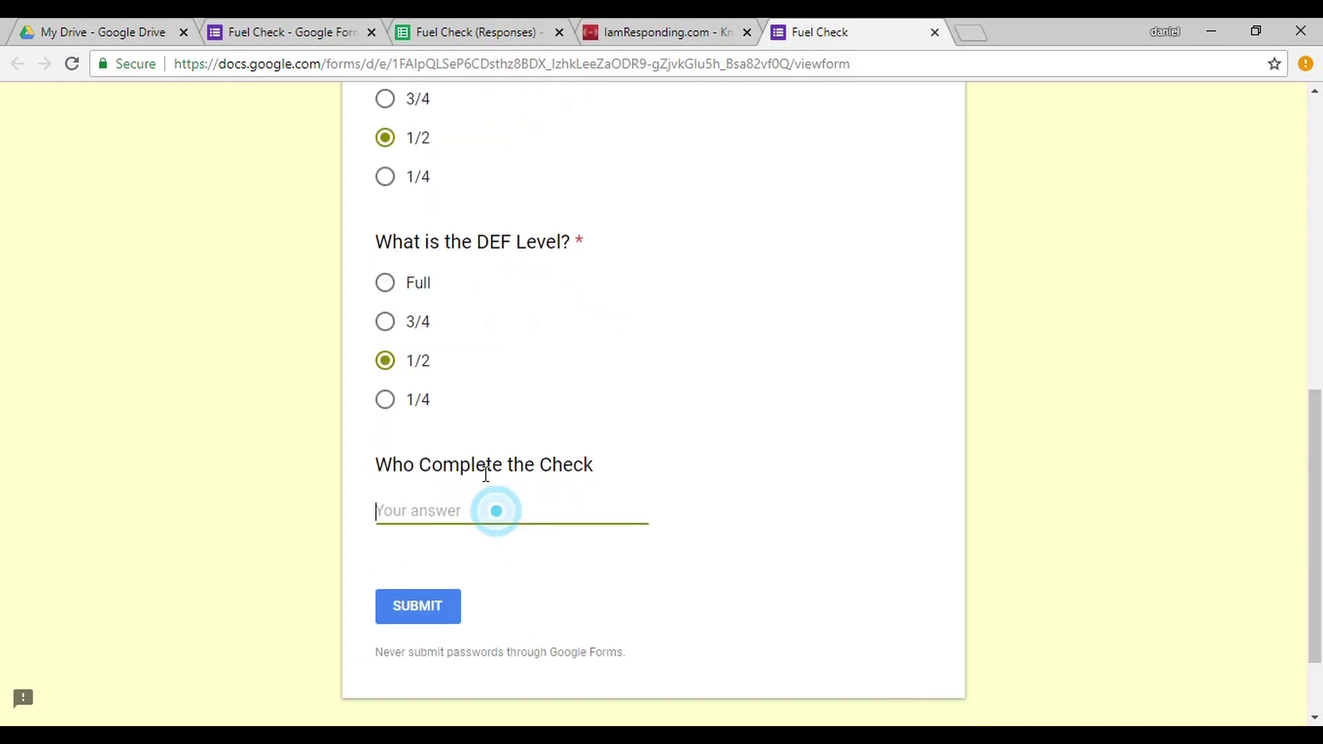
{"action": "type", "text": "daniel"}
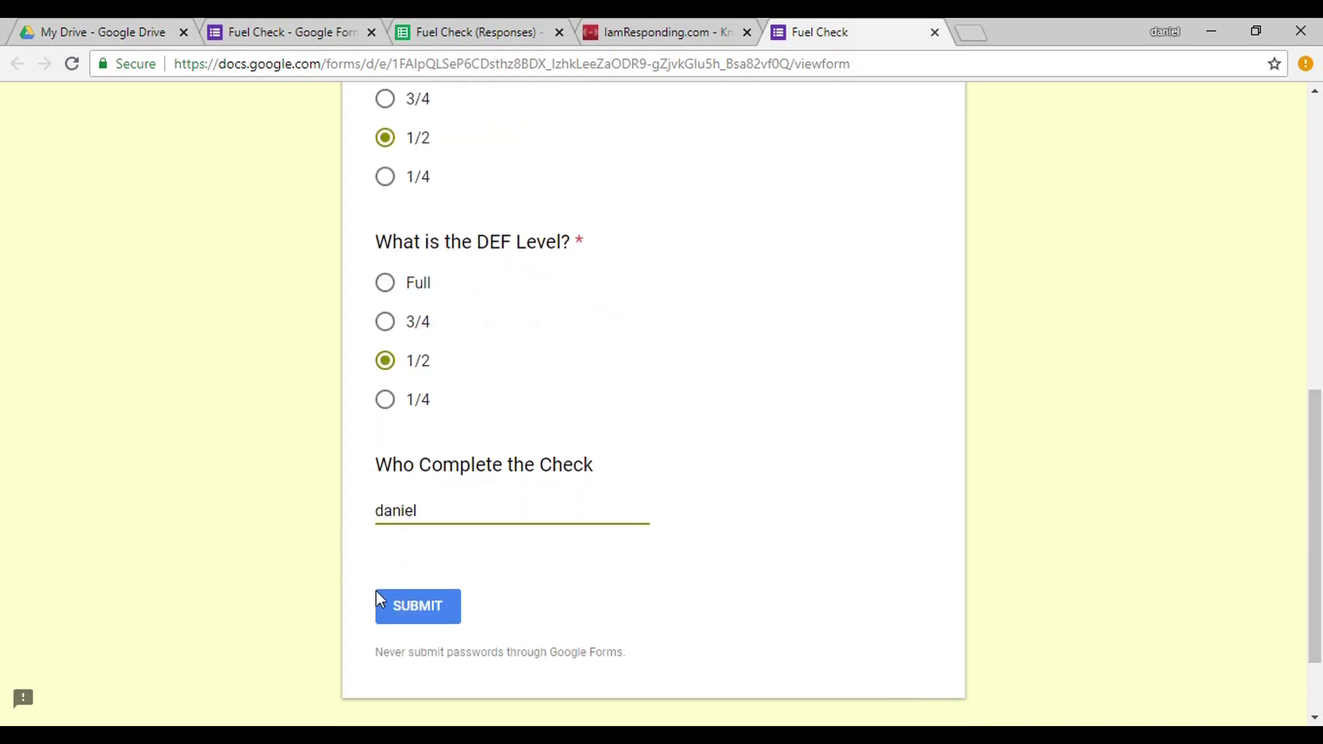
{"action": "left_click", "coordinate": [390, 600]}
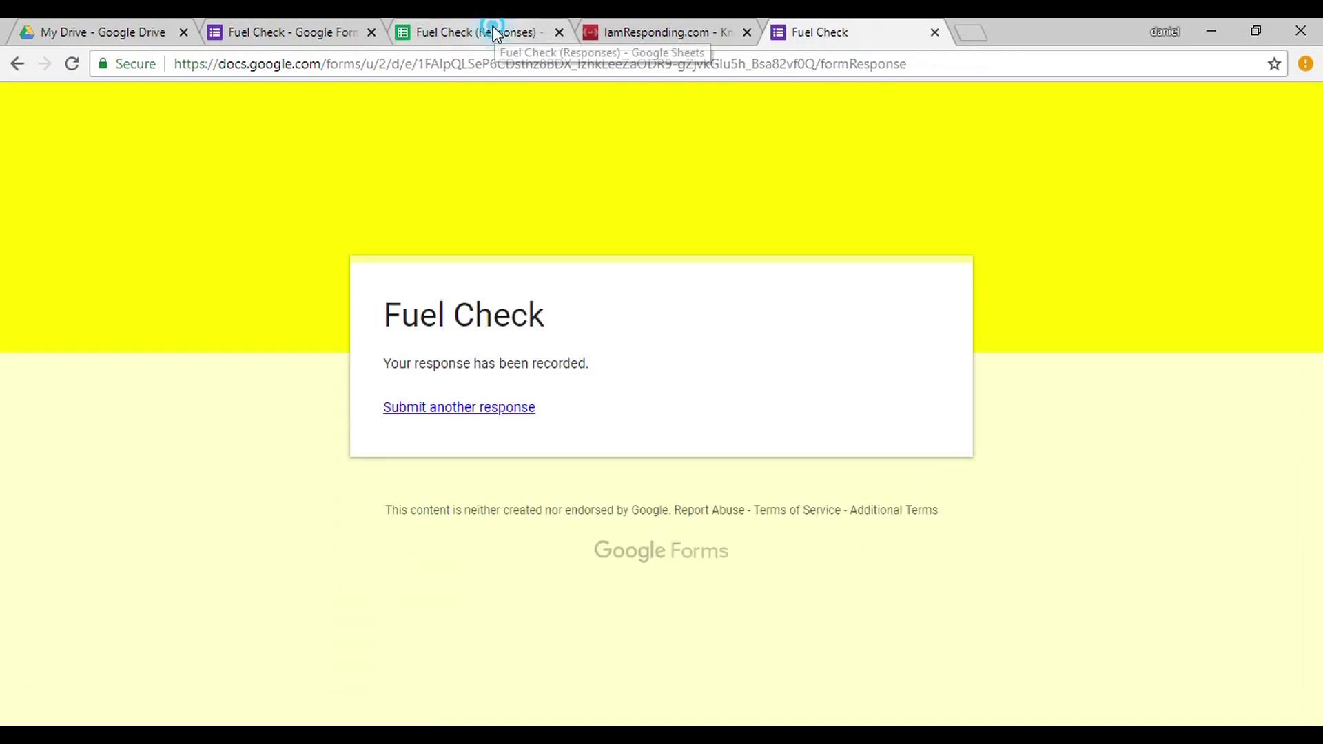
{"action": "left_click", "coordinate": [496, 31]}
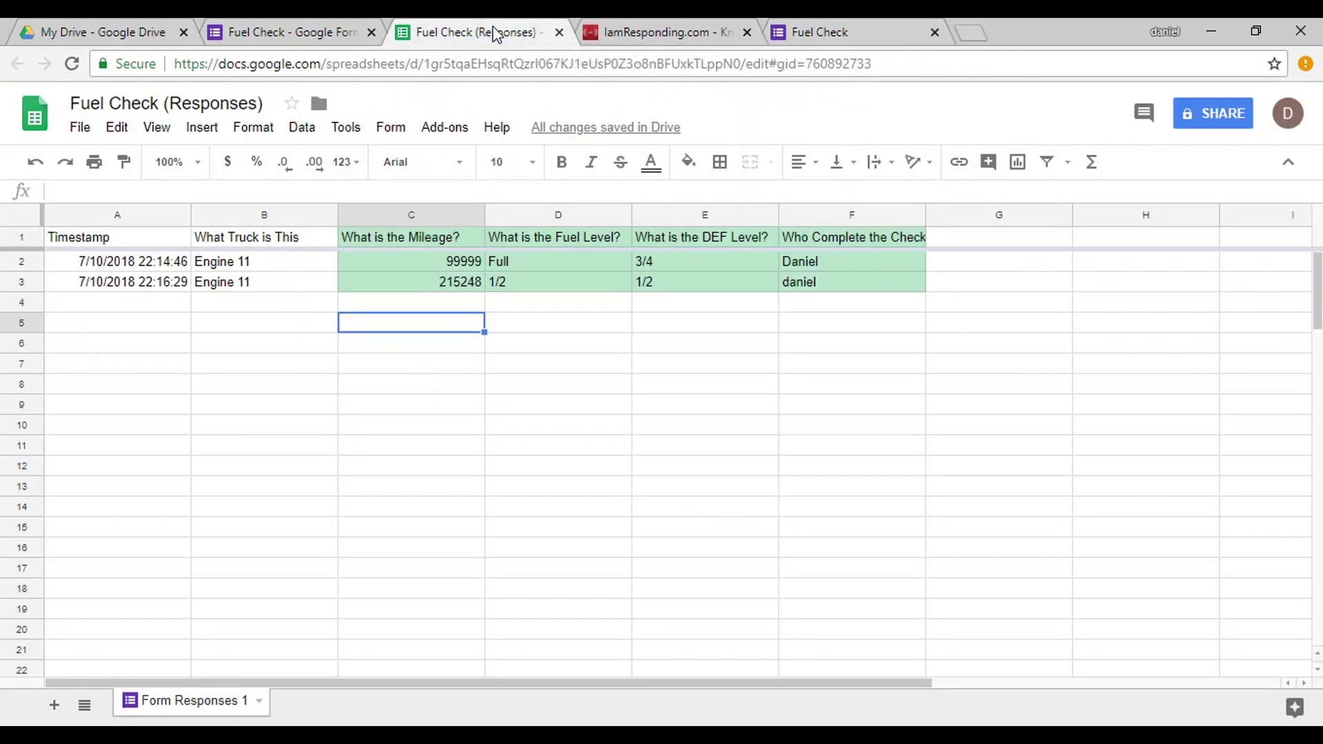
View the new green-shaded row 3 response: Engine 11 with mileage 215248.
{"action": "left_click", "coordinate": [601, 371]}
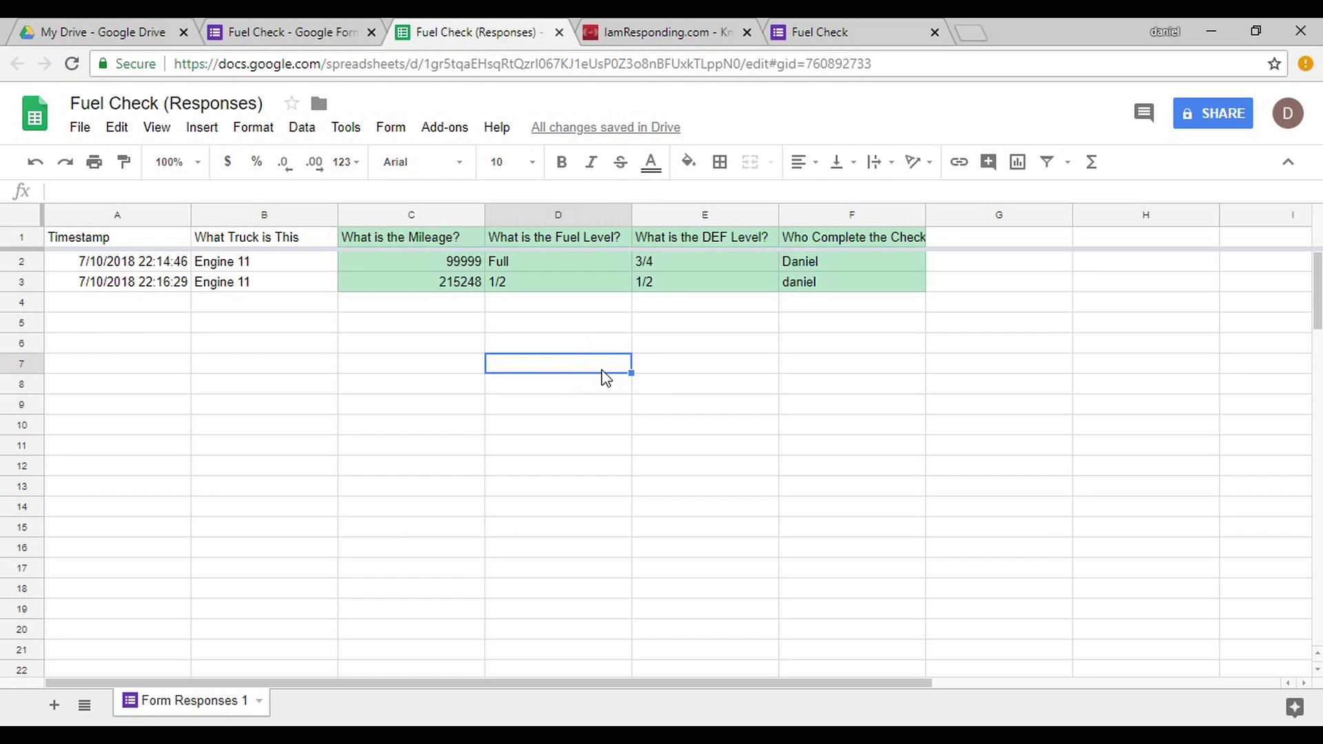